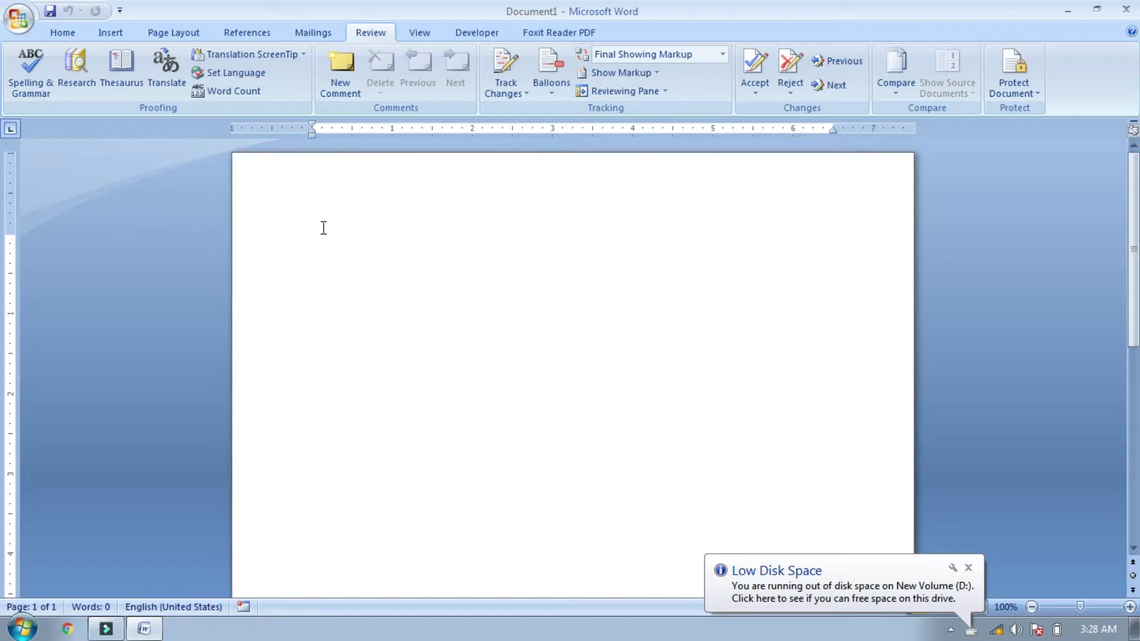
# Step: Type two first names on separate lines, fixing the second name, and leave an empty line below
pyautogui.write('A')
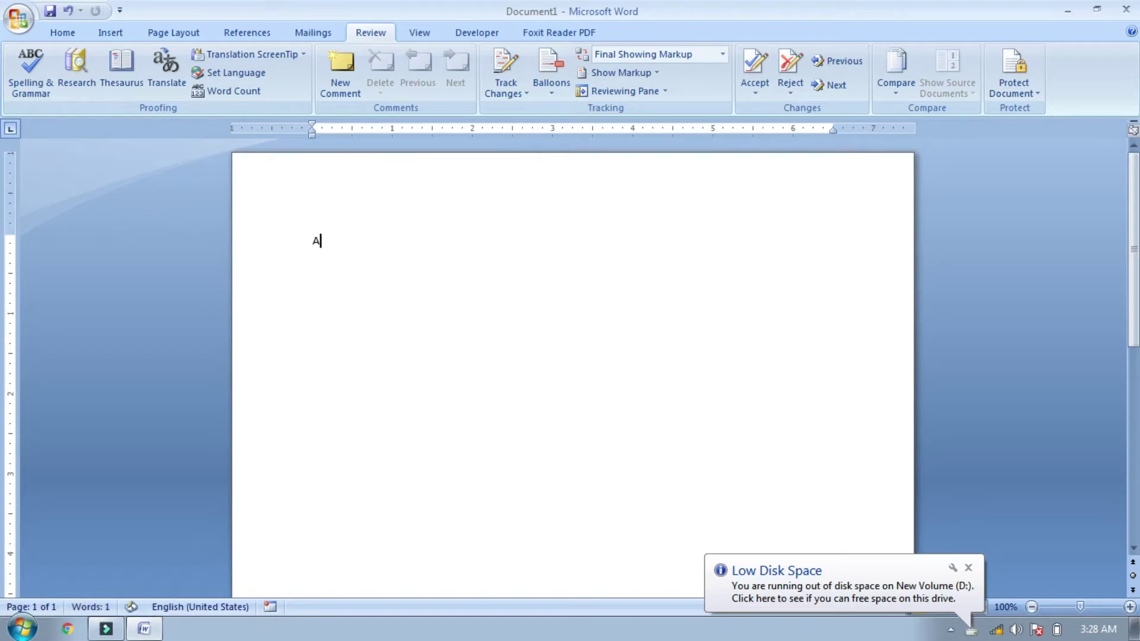
pyautogui.write('mit')
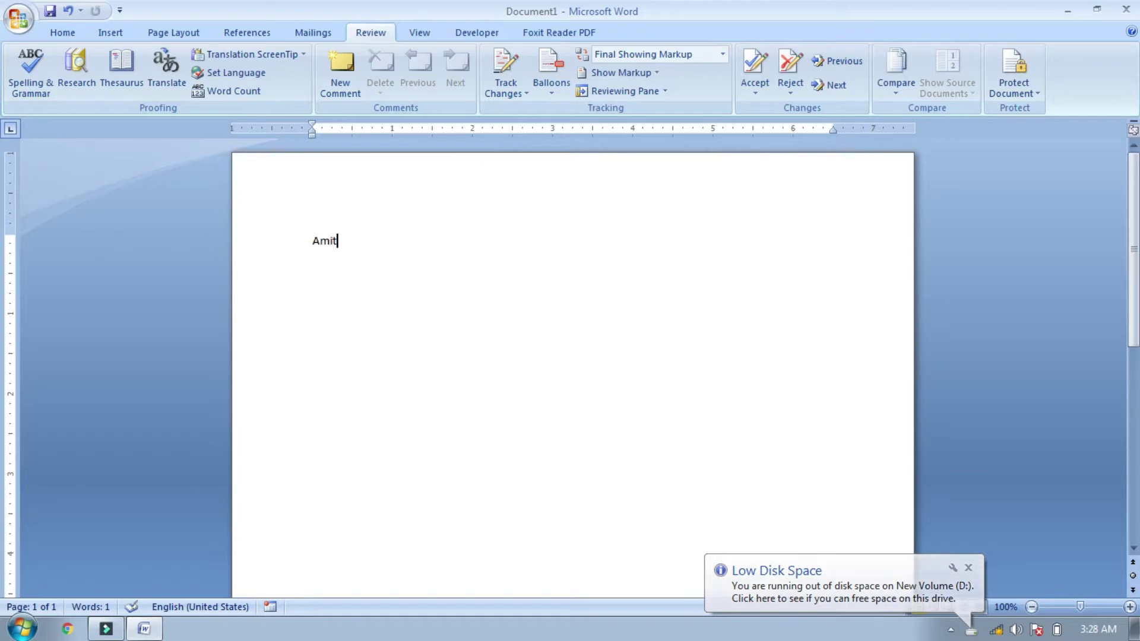
pyautogui.press('Return')
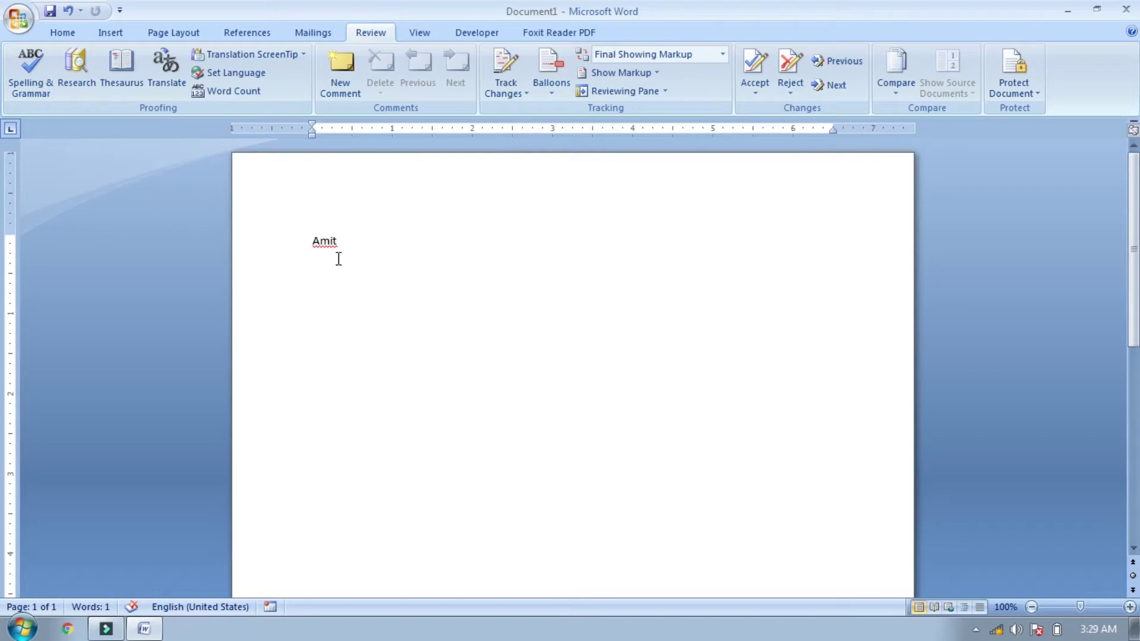
pyautogui.write('Ankus')
pyautogui.press('Return')
pyautogui.press('BackSpace')
pyautogui.write('h')
pyautogui.press('Return')
# Step: Ignore the spelling flag on the first name, then add and remove a blank line after it
pyautogui.rightClick(327, 246)
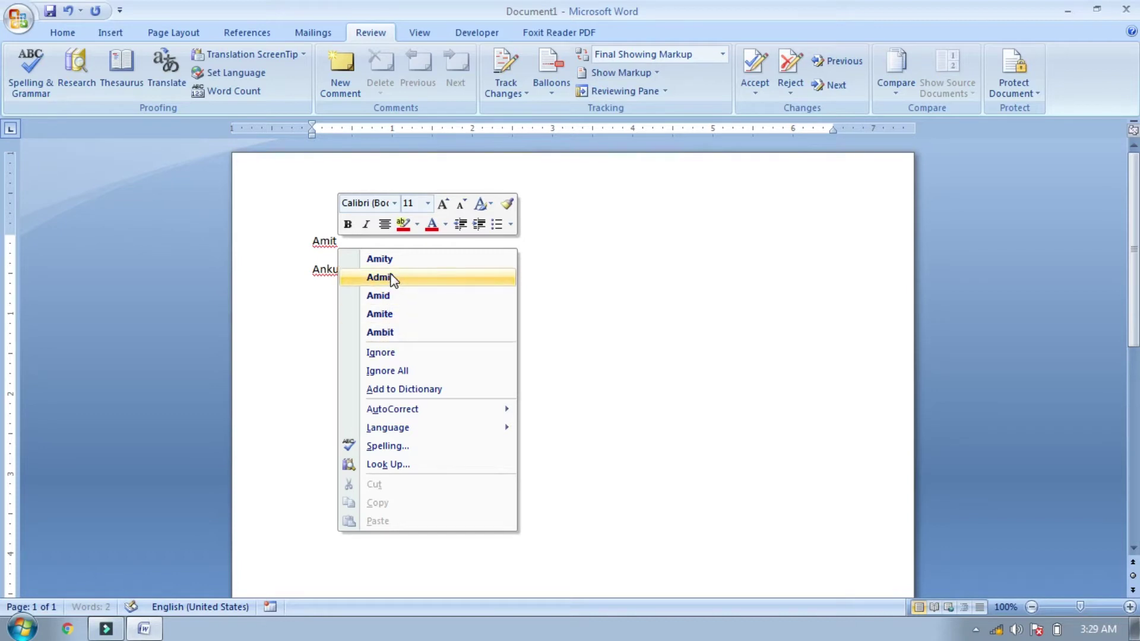
pyautogui.click(390, 353)
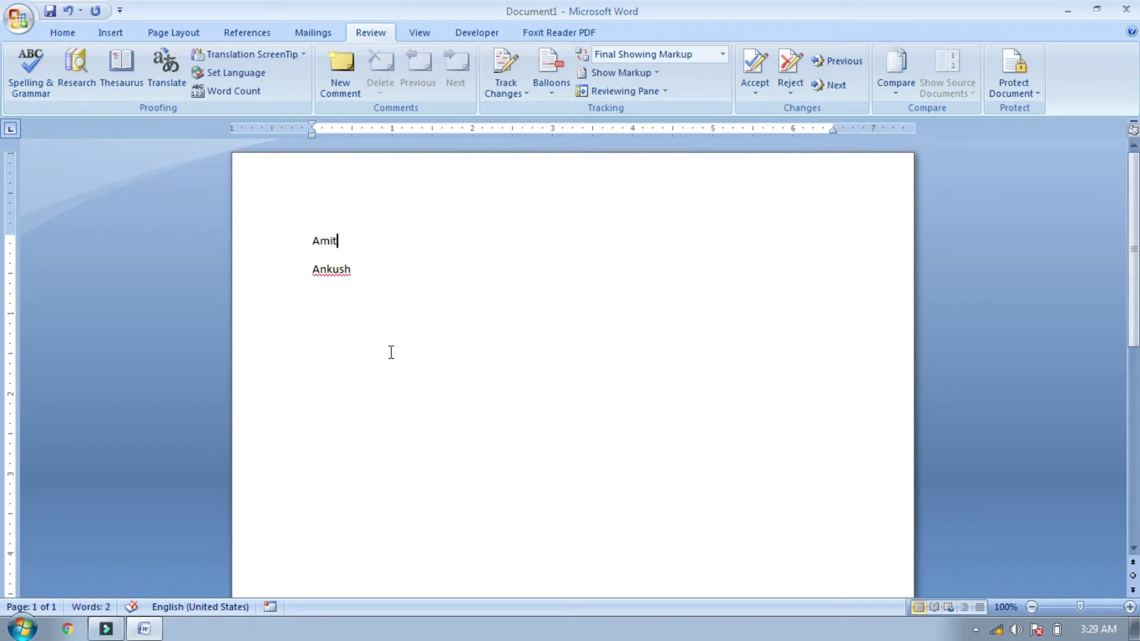
pyautogui.press('Return')
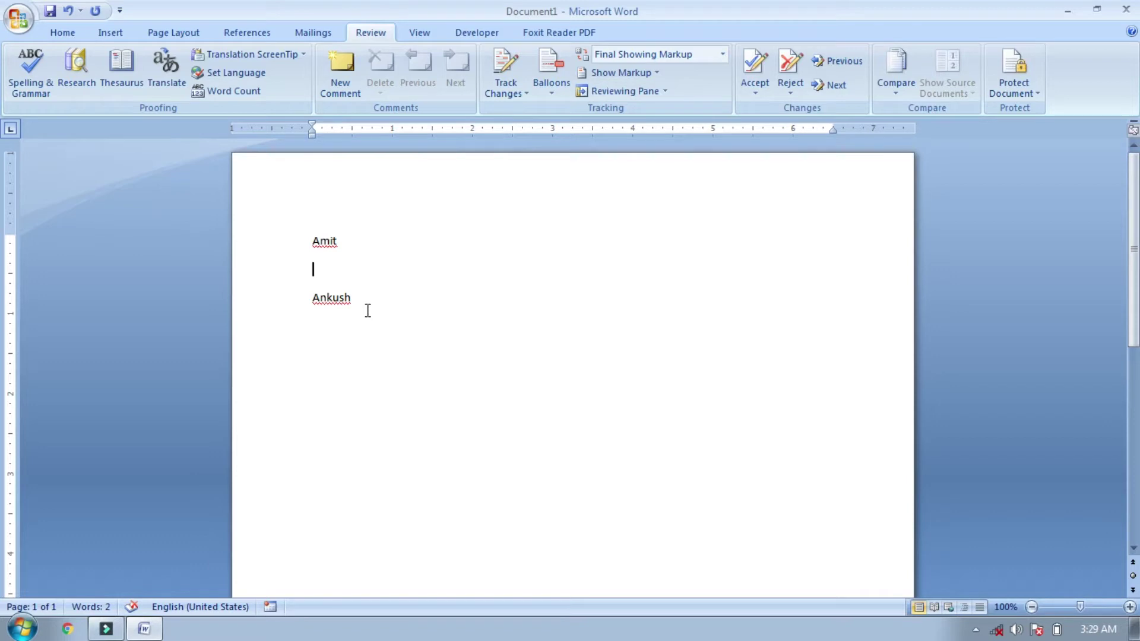
pyautogui.press('BackSpace')
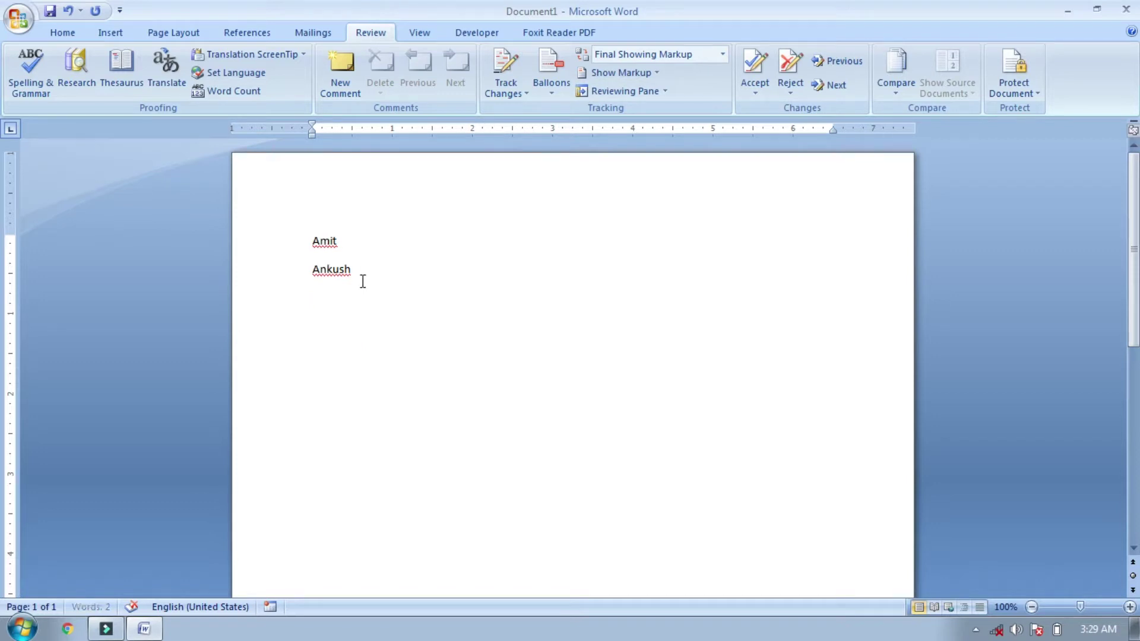
# Step: Run Spelling & Grammar and add the first name to the dictionary
pyautogui.click(25, 89)
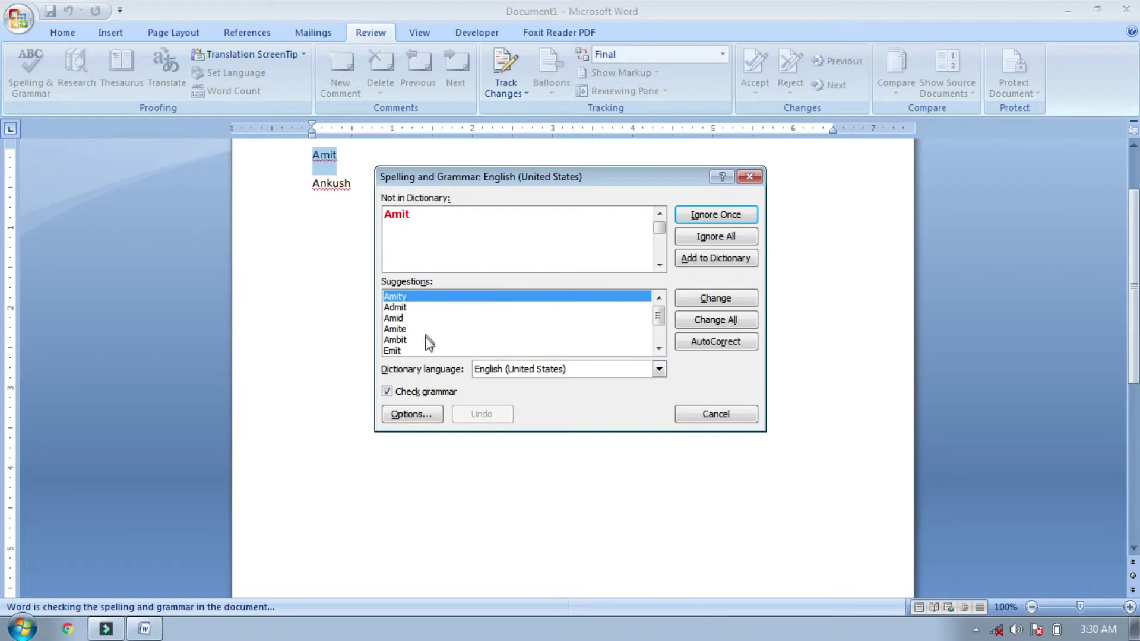
pyautogui.moveTo(657, 315); pyautogui.dragTo(660, 323)
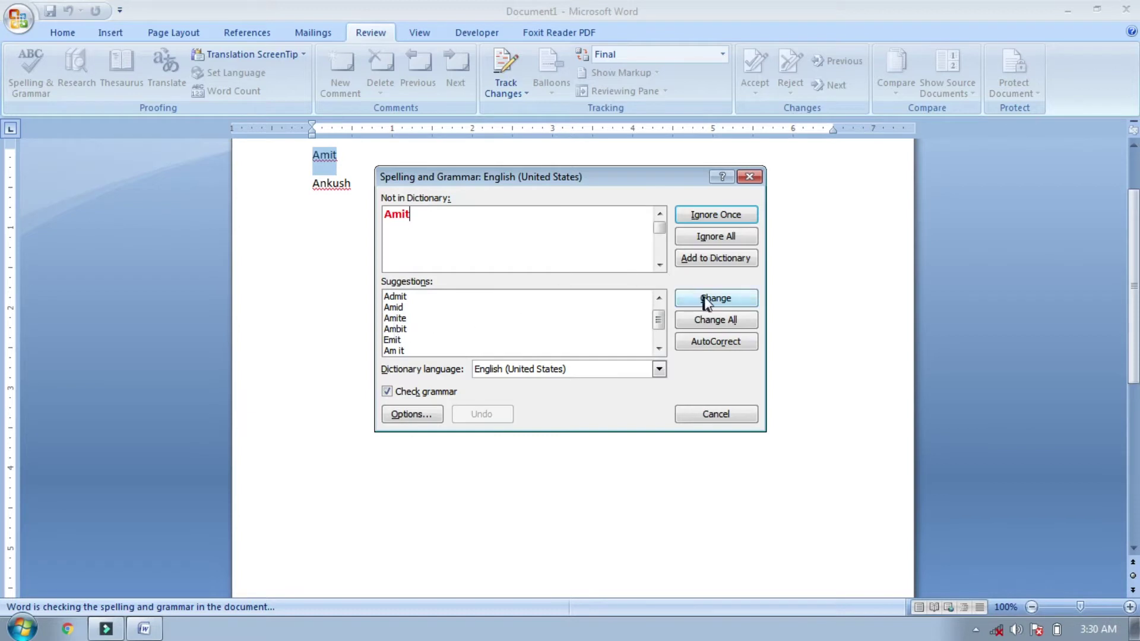
pyautogui.moveTo(659, 323); pyautogui.dragTo(661, 319)
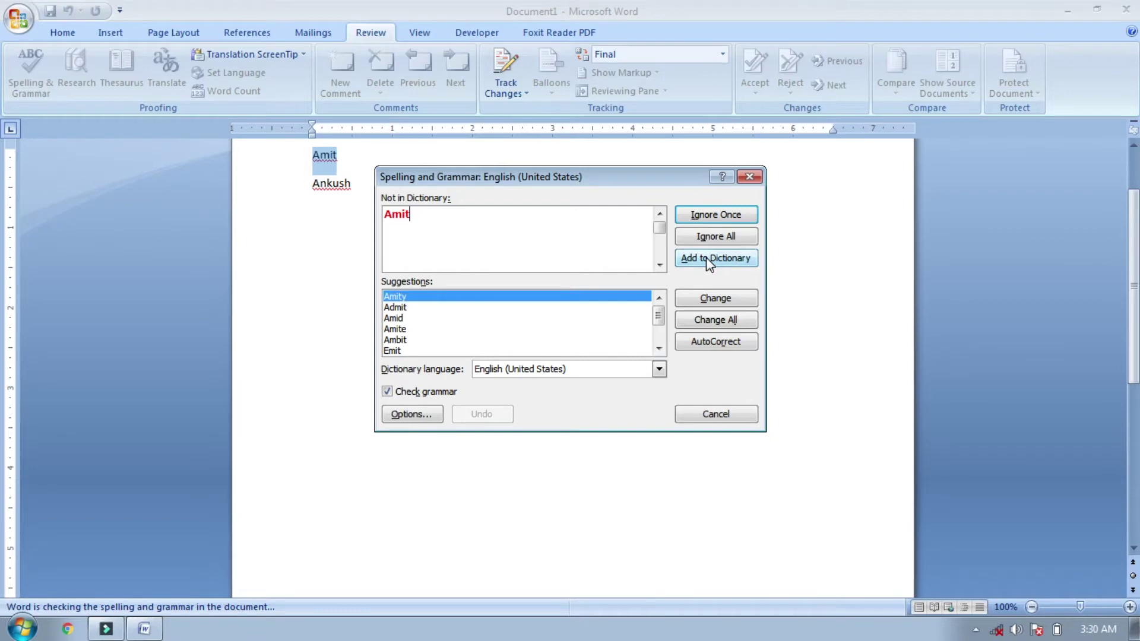
pyautogui.click(706, 258)
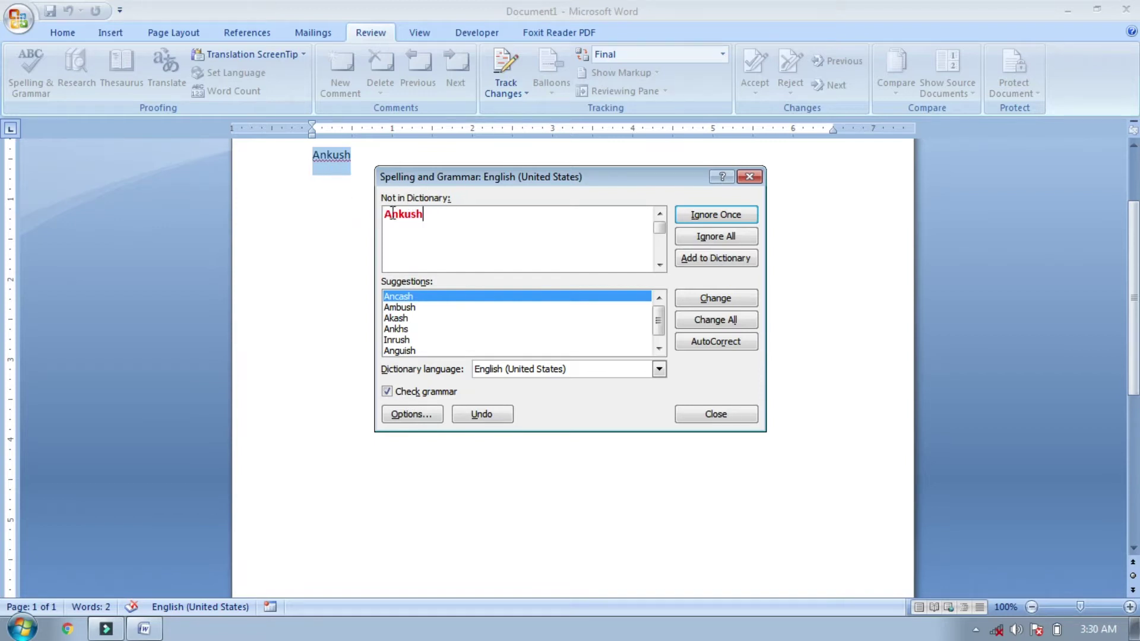
# Step: Add the second name to the dictionary and dismiss the check-complete message
pyautogui.click(709, 262)
pyautogui.click(572, 357)
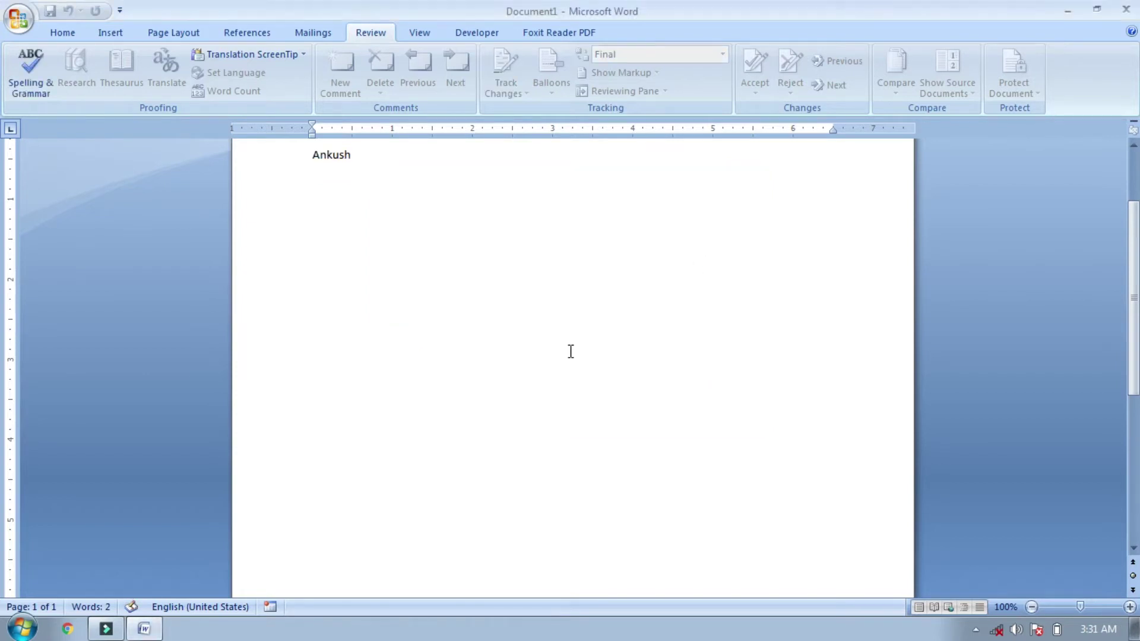
pyautogui.moveTo(1133, 357); pyautogui.dragTo(1132, 323)
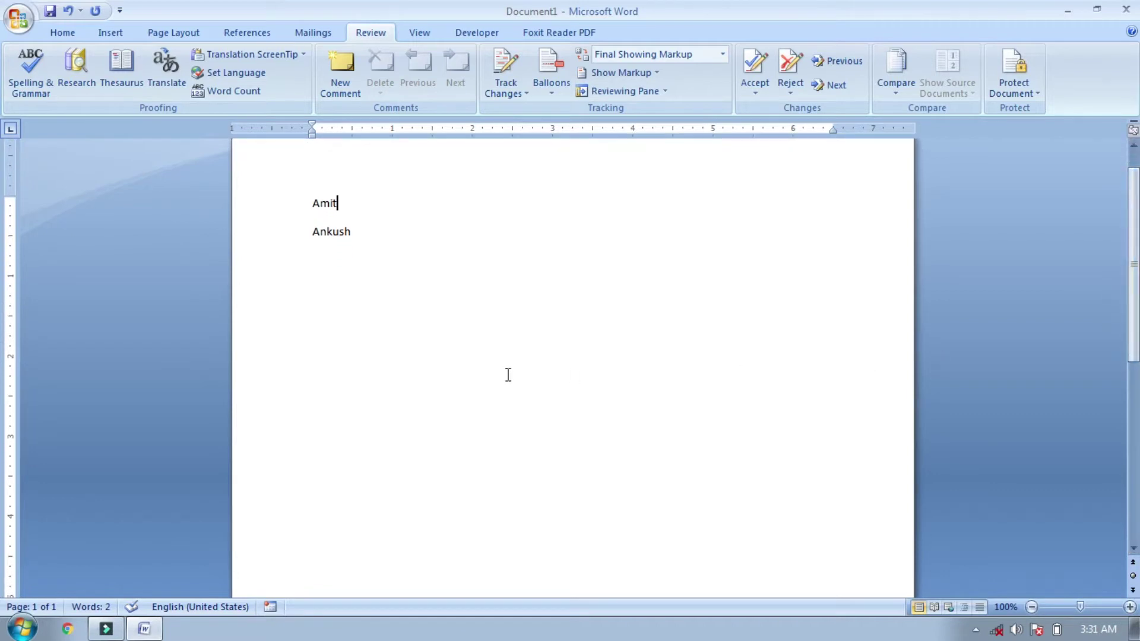
# Step: Type the first name again on a new line below the second name
pyautogui.press('Return')
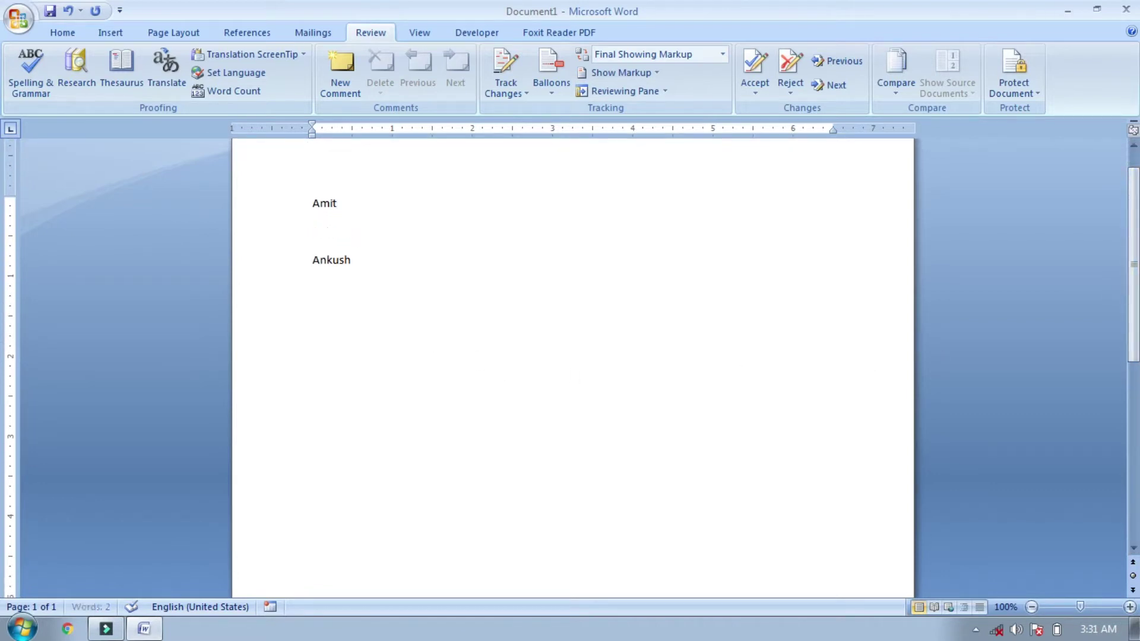
pyautogui.click(360, 271)
pyautogui.press('Return')
pyautogui.write('Amit')
pyautogui.press('Return')
# Step: Type the sentences 'He is a Student' and 'He are a student' on separate lines
pyautogui.write('He isa')
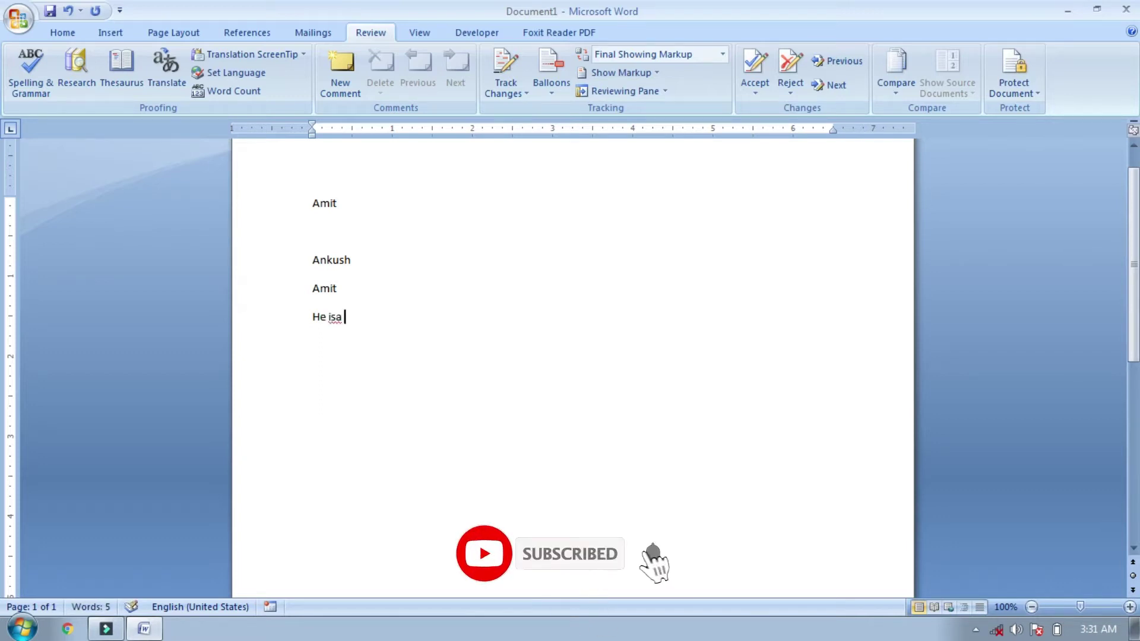
pyautogui.press('BackSpace')
pyautogui.write('a Student')
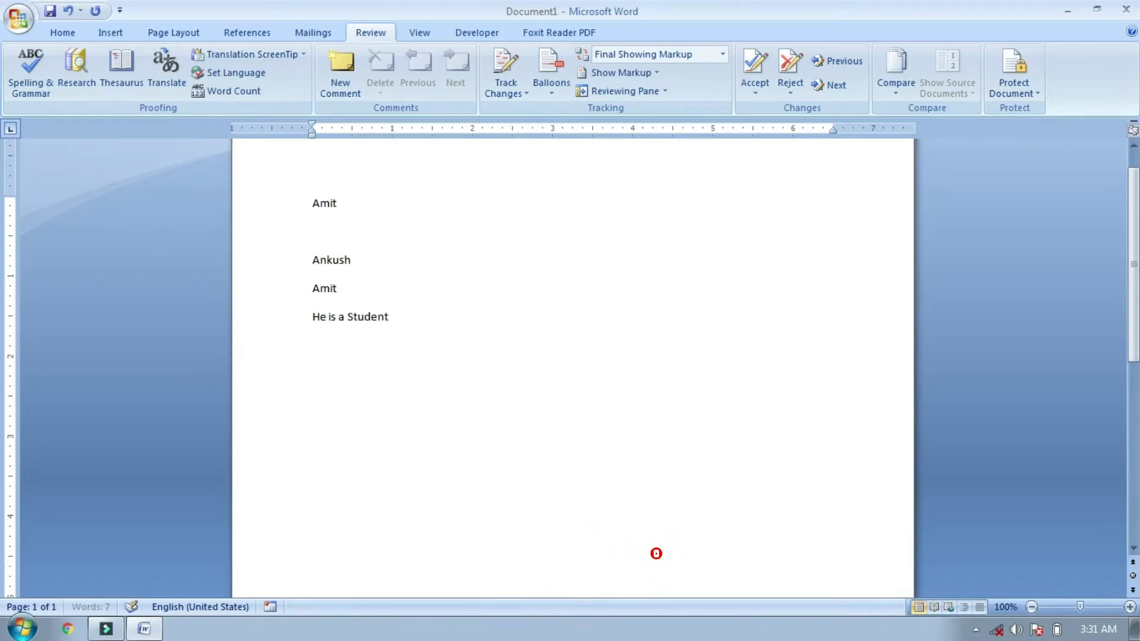
pyautogui.press('Return')
pyautogui.write('He are a student')
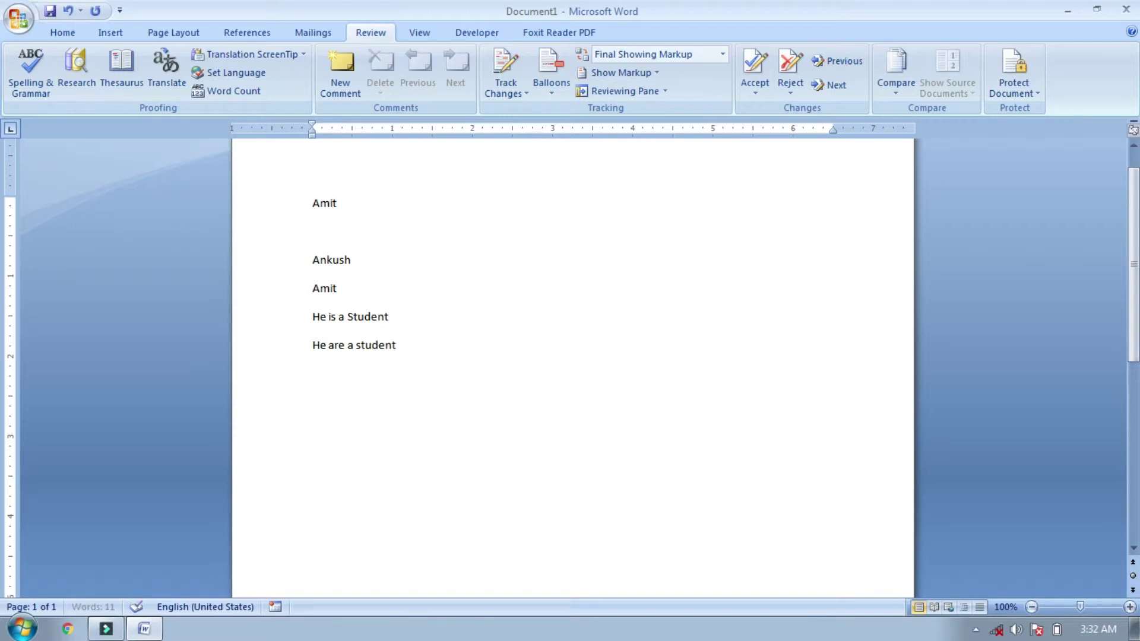
pyautogui.press('Return')
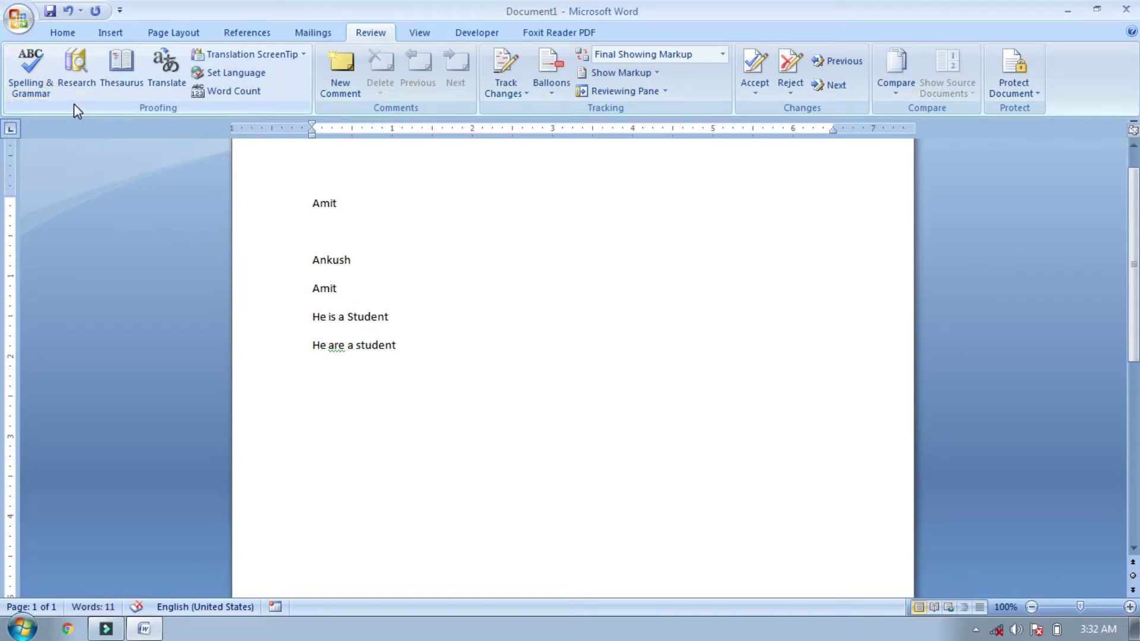
# Step: Use the grammar check to change 'are' to 'is' in 'He are a student', then add a blank line
pyautogui.click(39, 85)
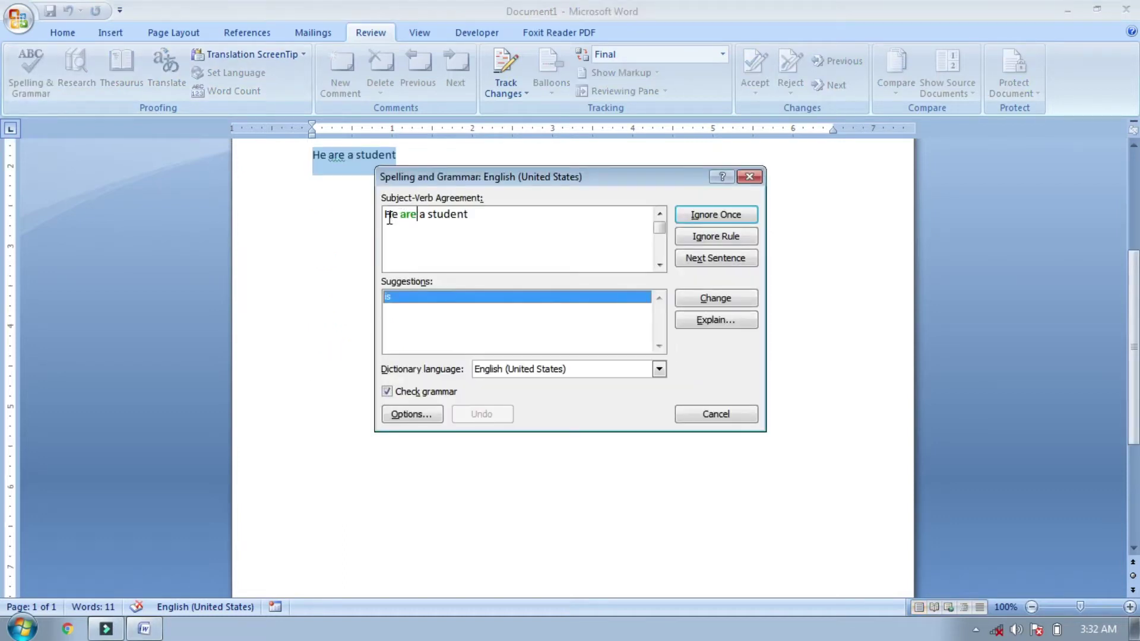
pyautogui.click(417, 215)
pyautogui.click(716, 298)
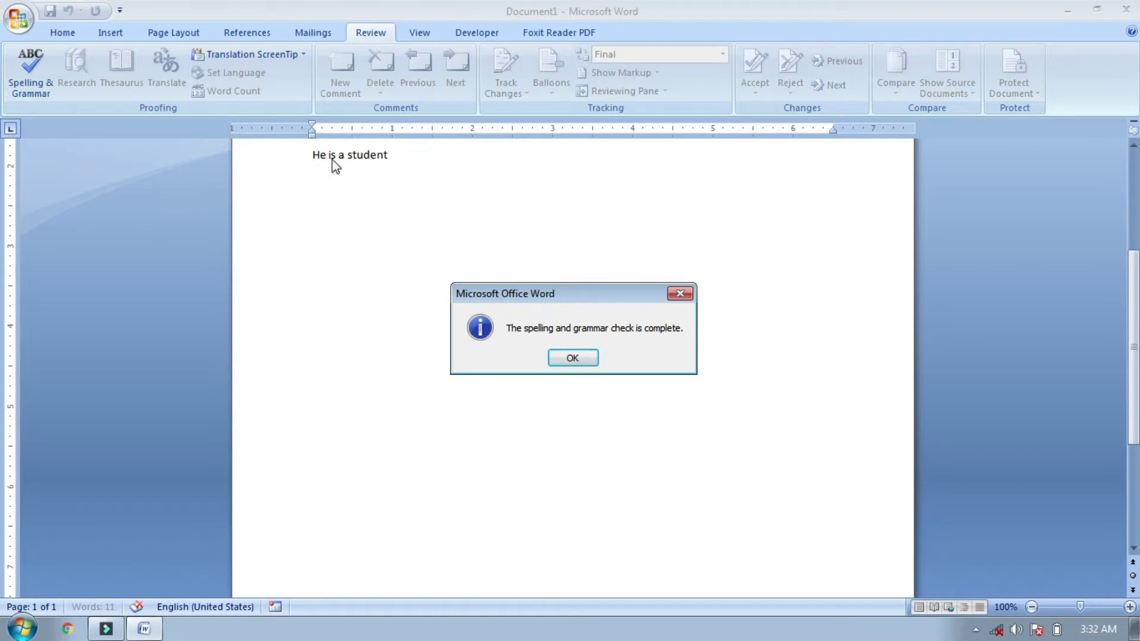
pyautogui.click(556, 361)
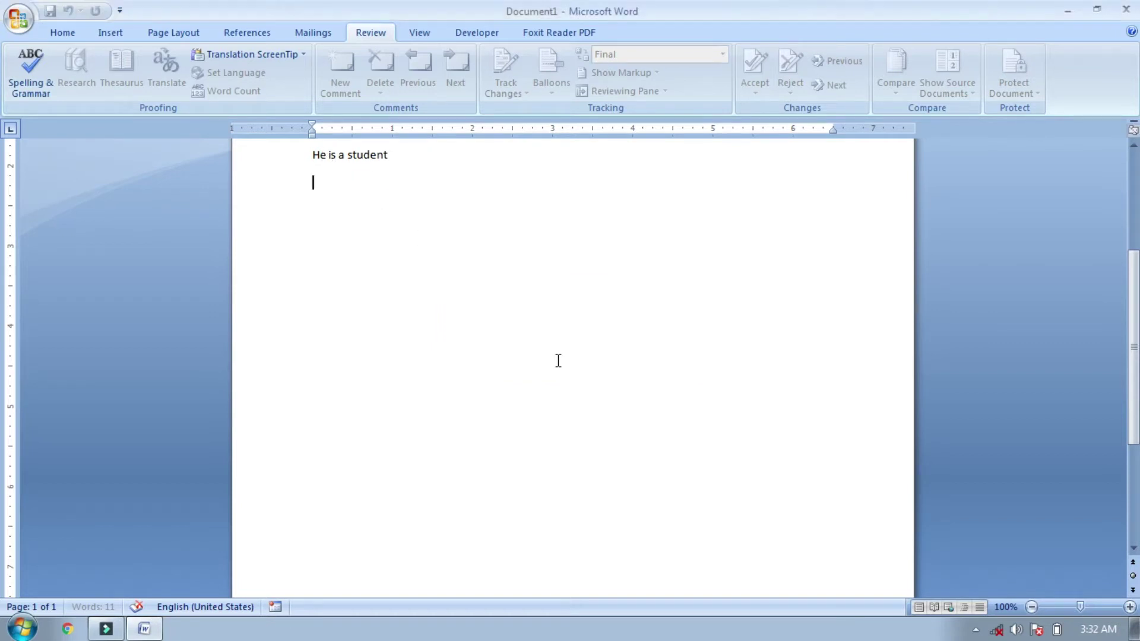
pyautogui.scroll(1, 443, 243)
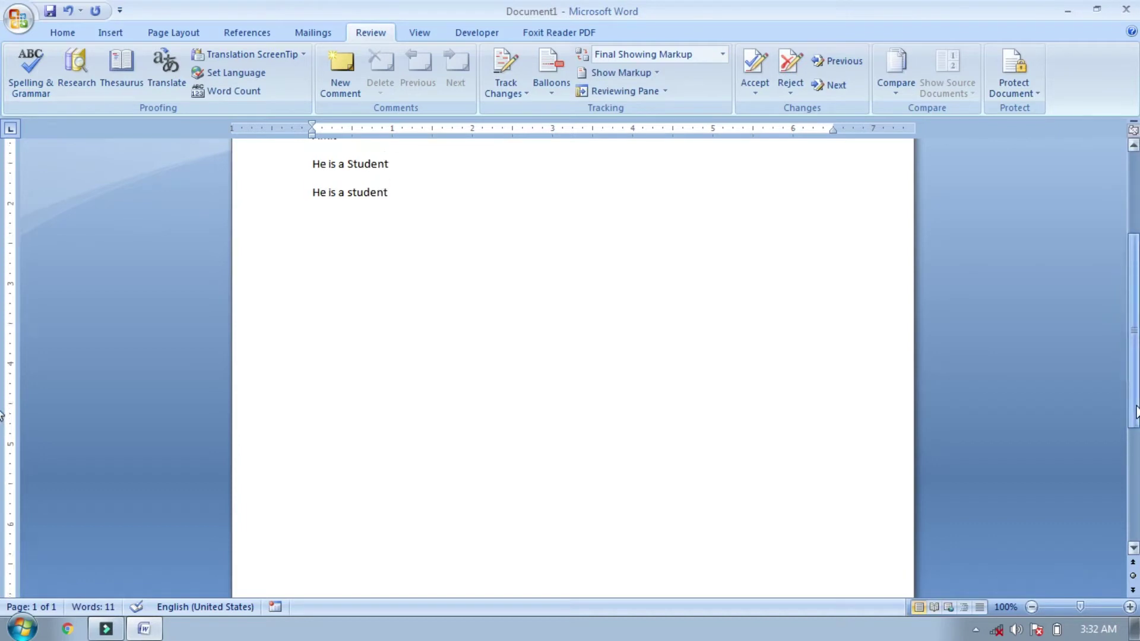
pyautogui.press('Return')
pyautogui.press('Return')
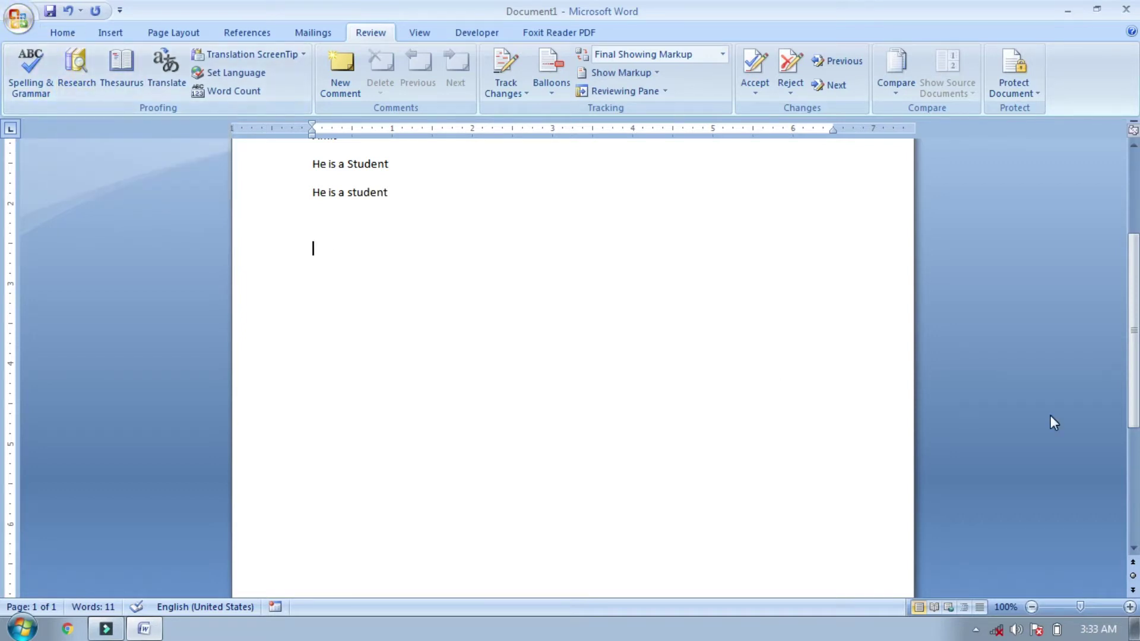
# Step: Open the Research pane and search the reference books for 'computer'
pyautogui.moveTo(1135, 412); pyautogui.dragTo(1134, 342)
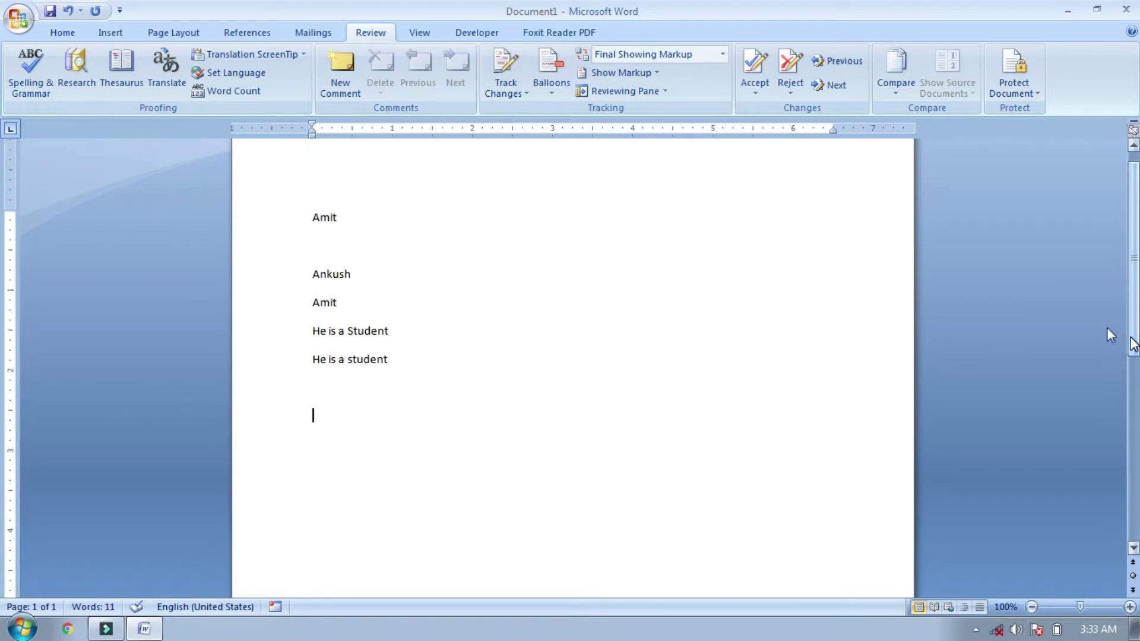
pyautogui.click(87, 76)
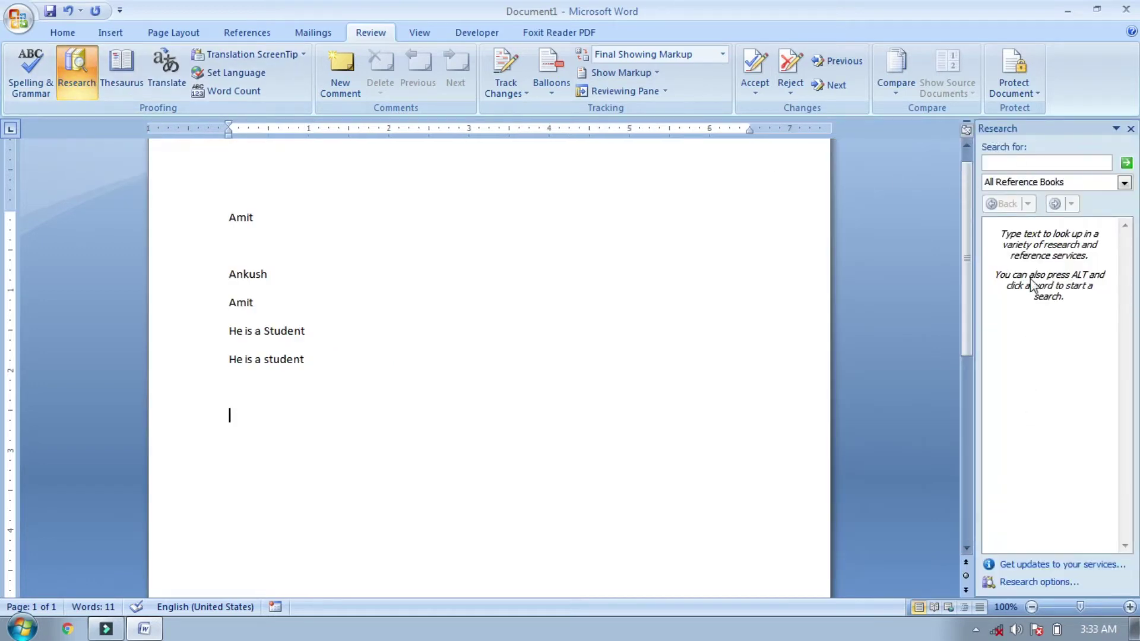
pyautogui.click(1026, 163)
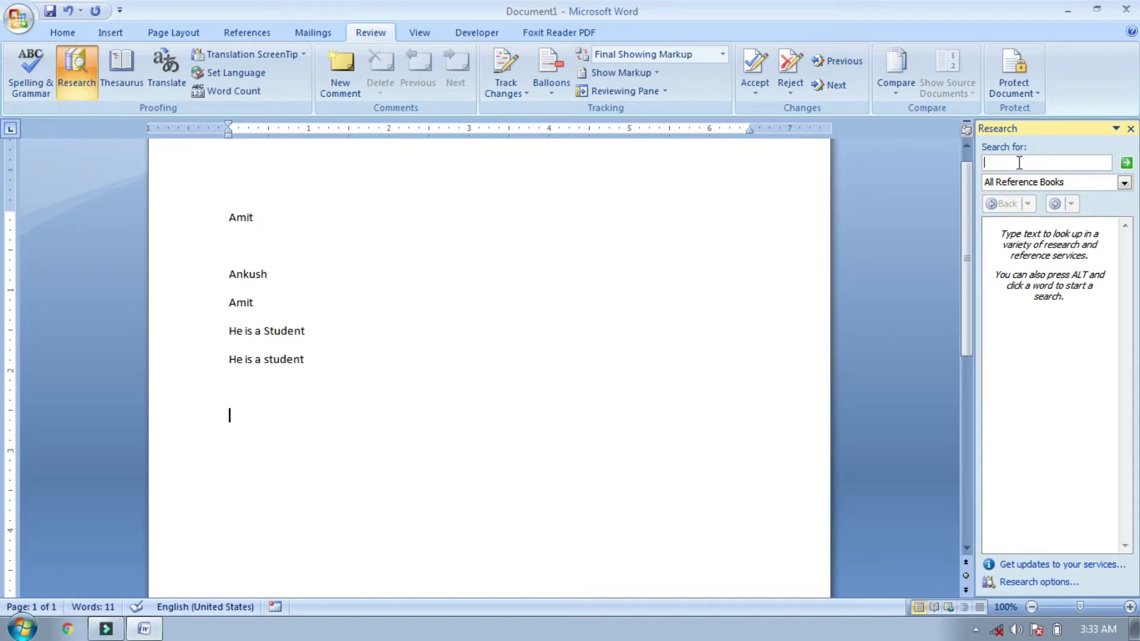
pyautogui.write('computer')
pyautogui.click(1127, 164)
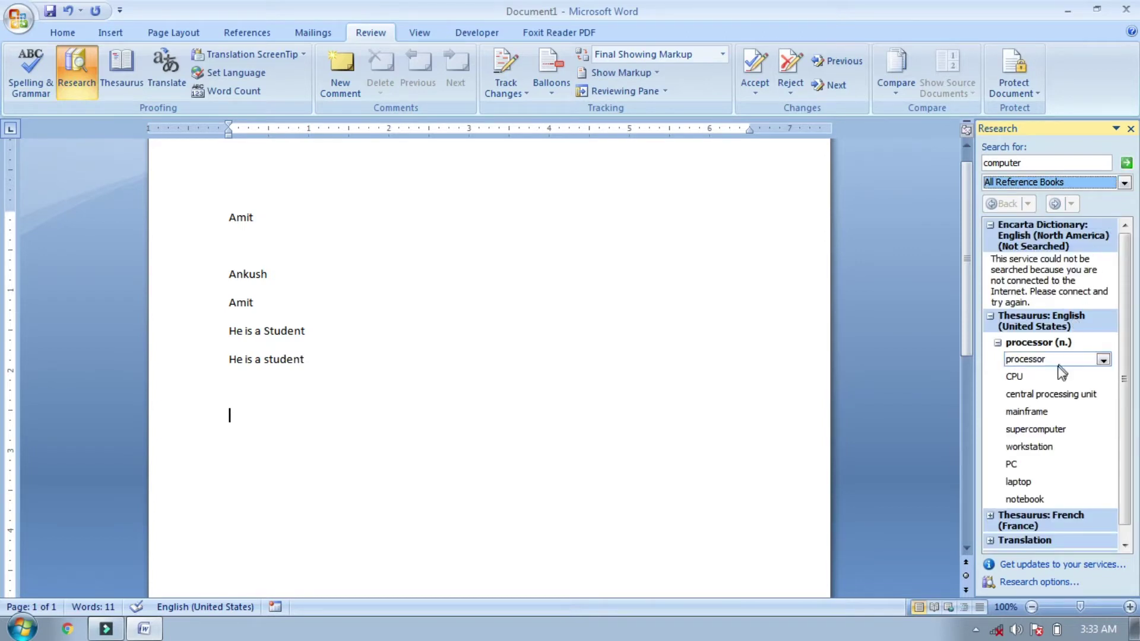
pyautogui.moveTo(1051, 415)
pyautogui.moveTo(1035, 355)
pyautogui.moveTo(1122, 356); pyautogui.dragTo(1122, 375)
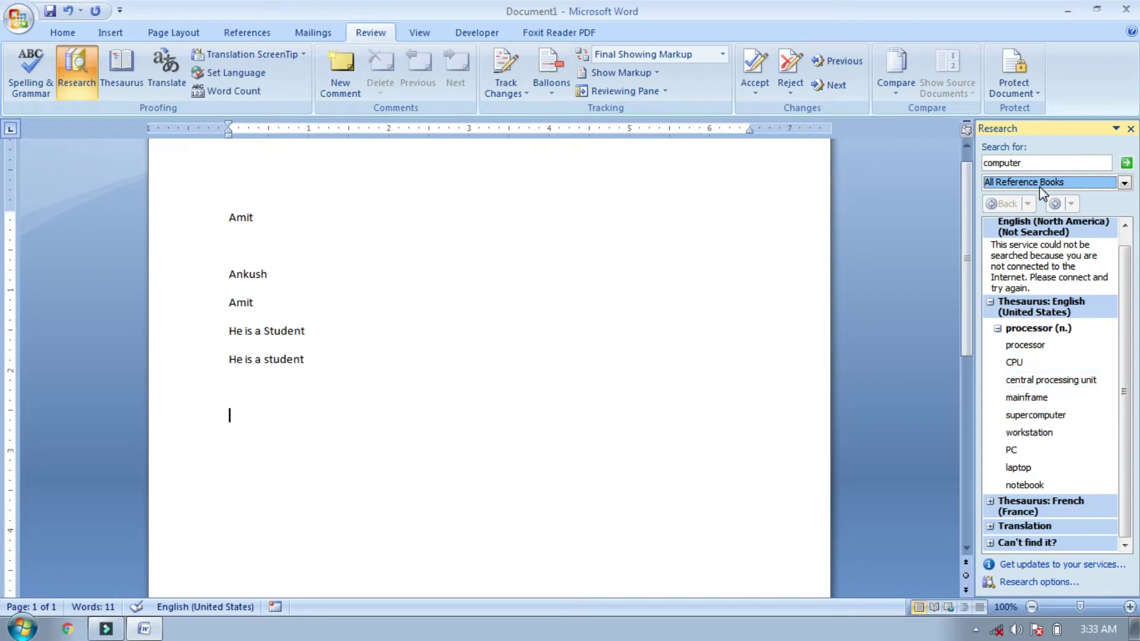
# Step: Replace the search word with 'mobile' to show its thesaurus synonyms
pyautogui.click(1031, 165)
pyautogui.press('BackSpace')
pyautogui.press('BackSpace')
pyautogui.press('BackSpace')
pyautogui.press('BackSpace')
pyautogui.press('BackSpace')
pyautogui.press('BackSpace')
pyautogui.press('BackSpace')
pyautogui.press('BackSpace')
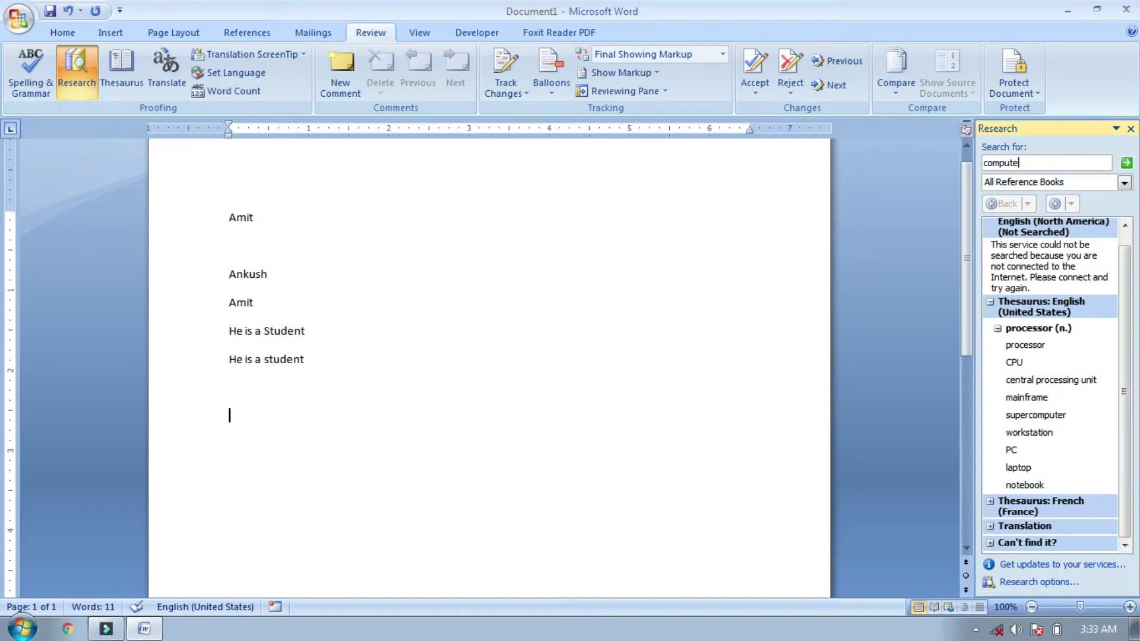
pyautogui.write('mobile')
pyautogui.press('Return')
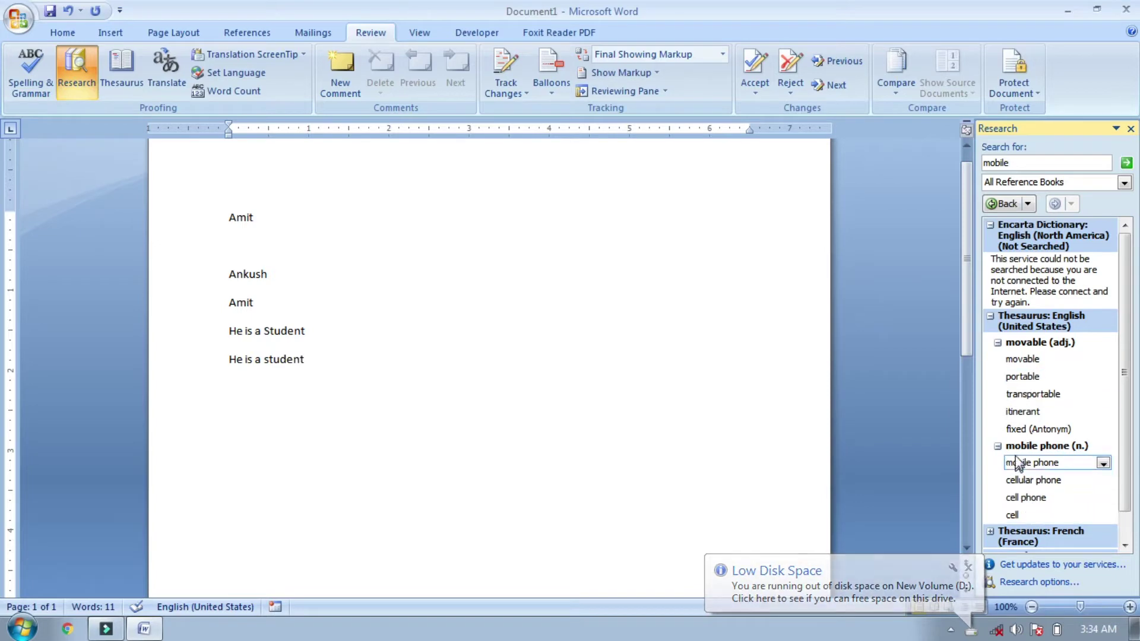
# Step: Reopen the Research pane with the source set to Thesaurus: English (United States)
pyautogui.click(1130, 128)
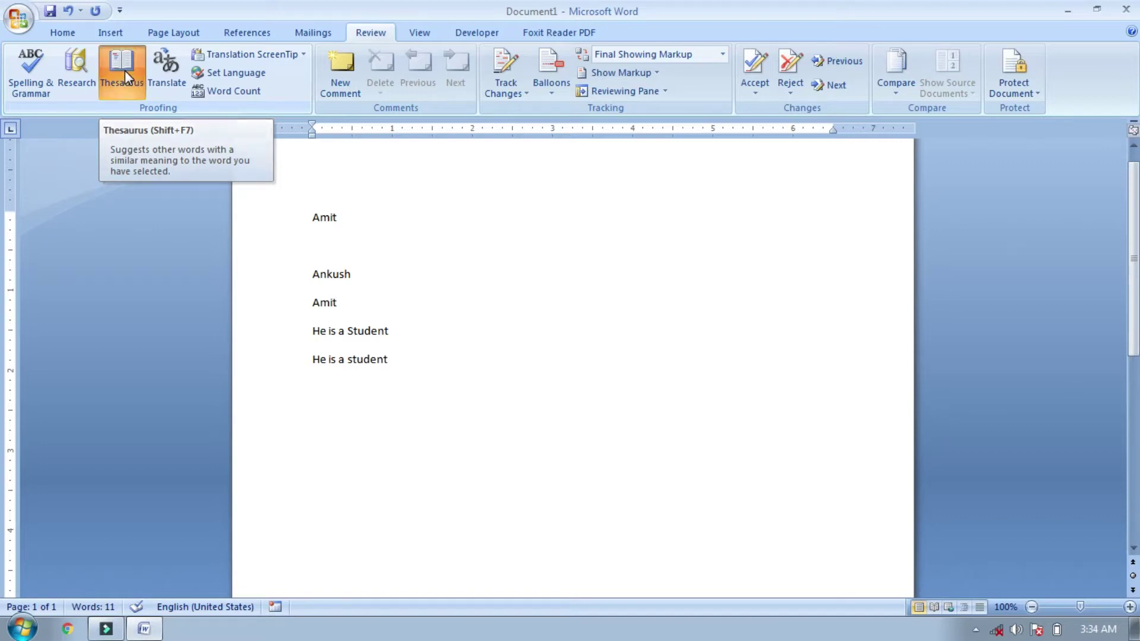
pyautogui.click(125, 70)
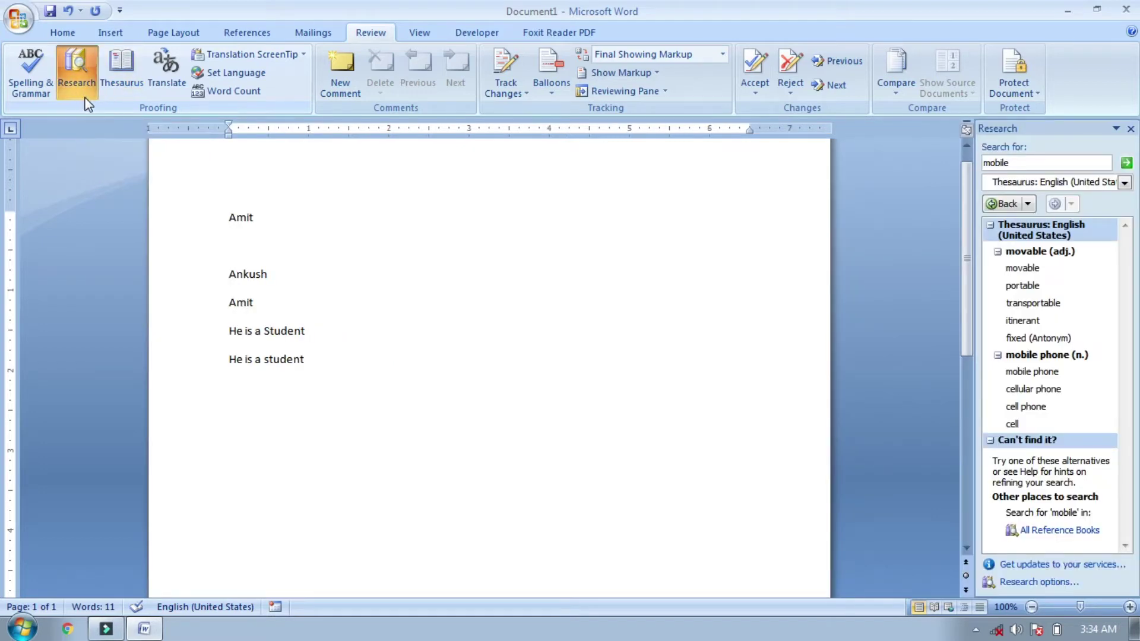
pyautogui.click(1124, 182)
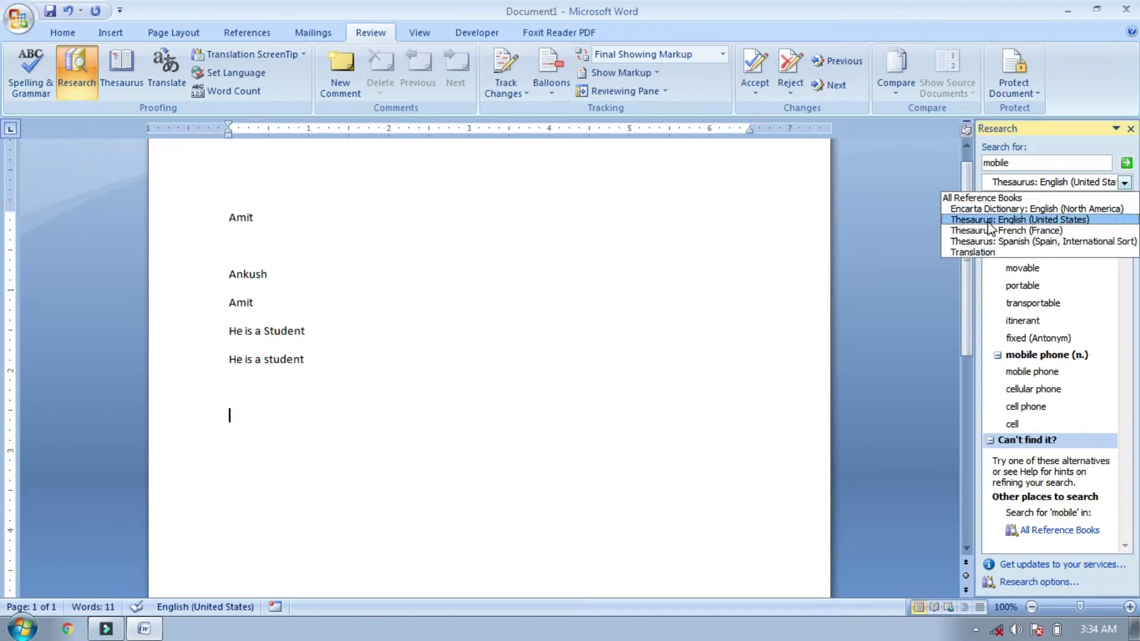
pyautogui.click(1032, 221)
# Step: Look up synonyms for 'computer', then close the Research pane
pyautogui.click(1027, 167)
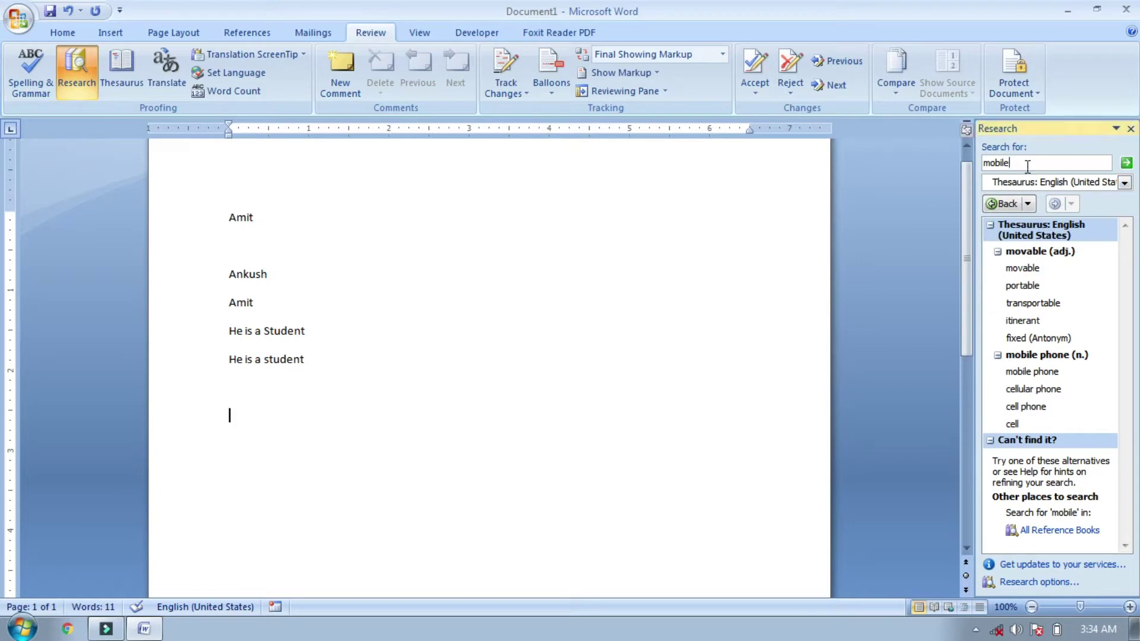
pyautogui.press('BackSpace')
pyautogui.press('BackSpace')
pyautogui.press('BackSpace')
pyautogui.press('BackSpace')
pyautogui.press('BackSpace')
pyautogui.press('BackSpace')
pyautogui.write('computer')
pyautogui.press('Return')
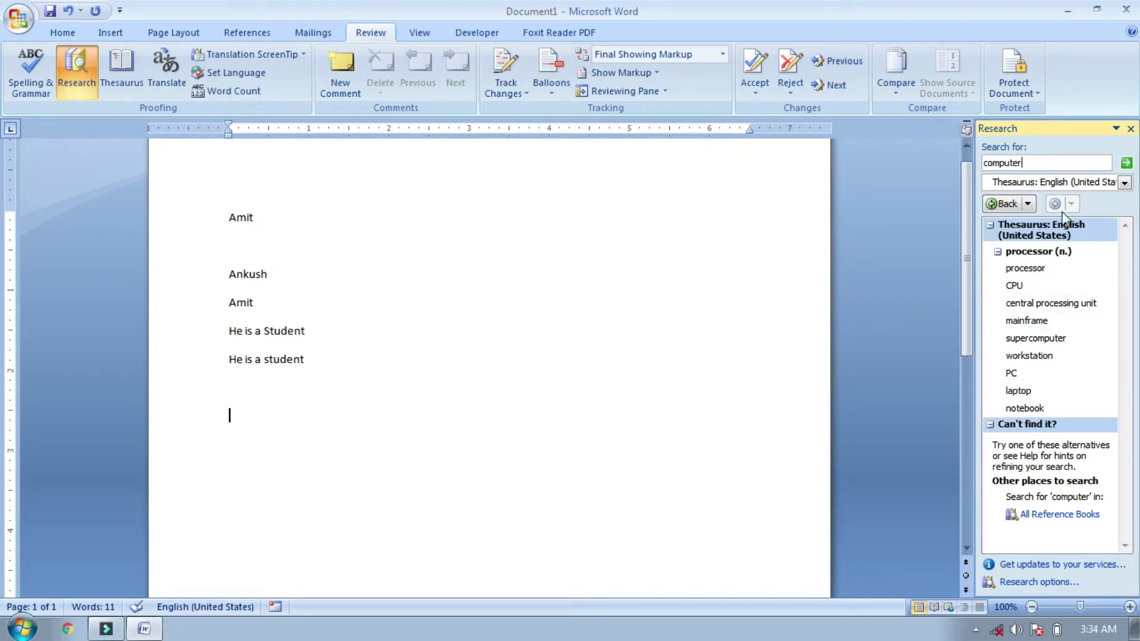
pyautogui.click(1130, 128)
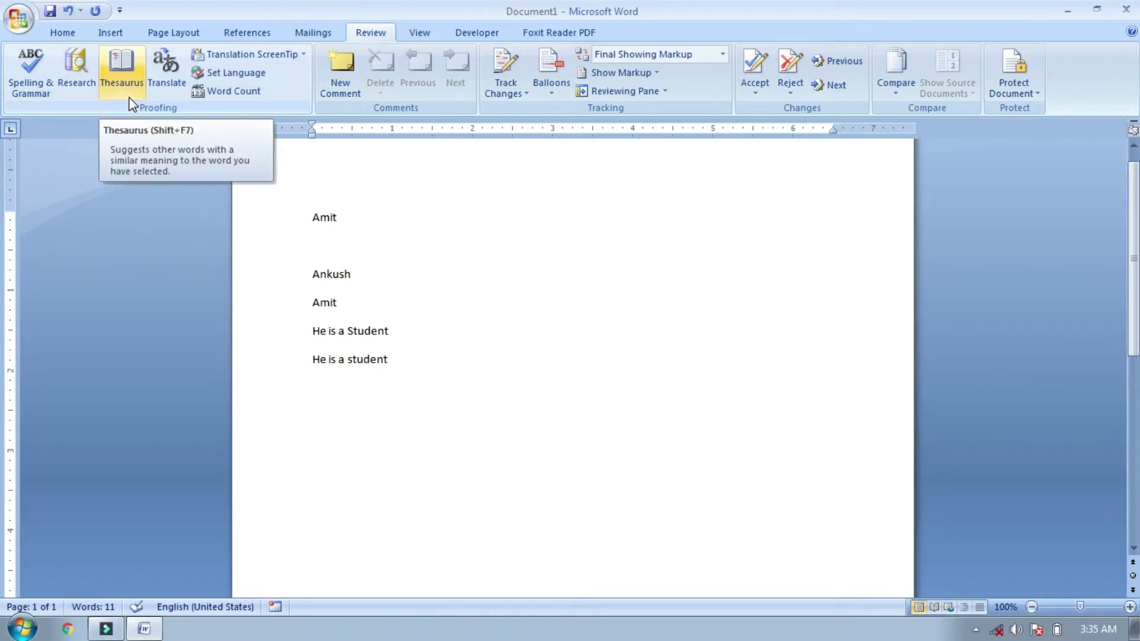
# Step: Translate 'computer' from English (United States) to Hindi (India) in the Research pane
pyautogui.click(174, 83)
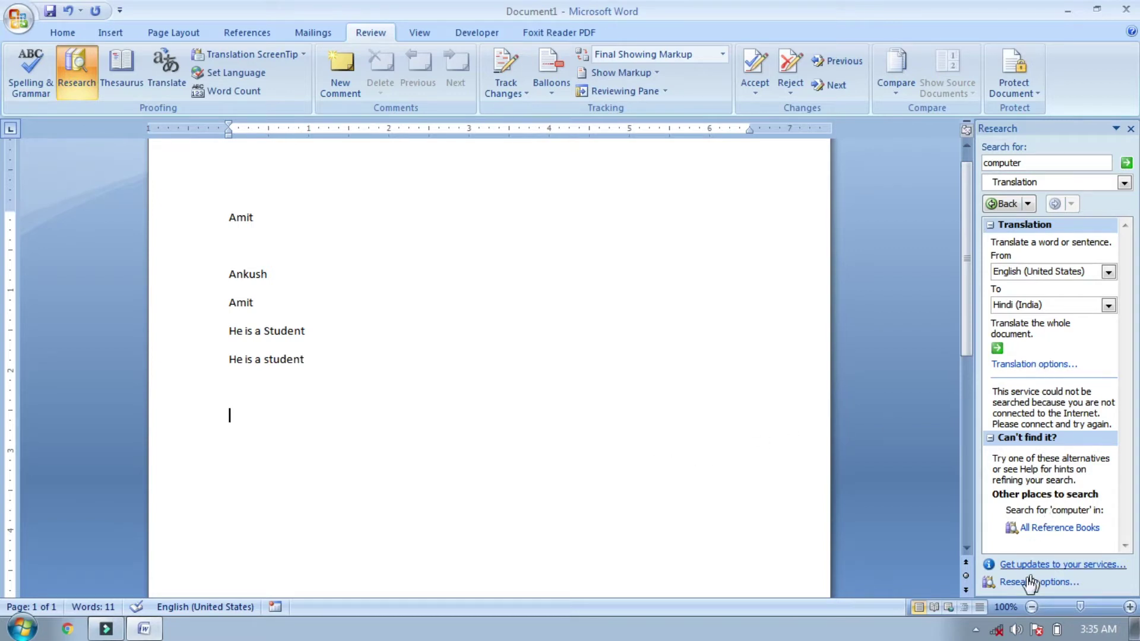
# Step: Connect to the Acer wireless network from the tray, then close Word's Research pane
pyautogui.click(997, 631)
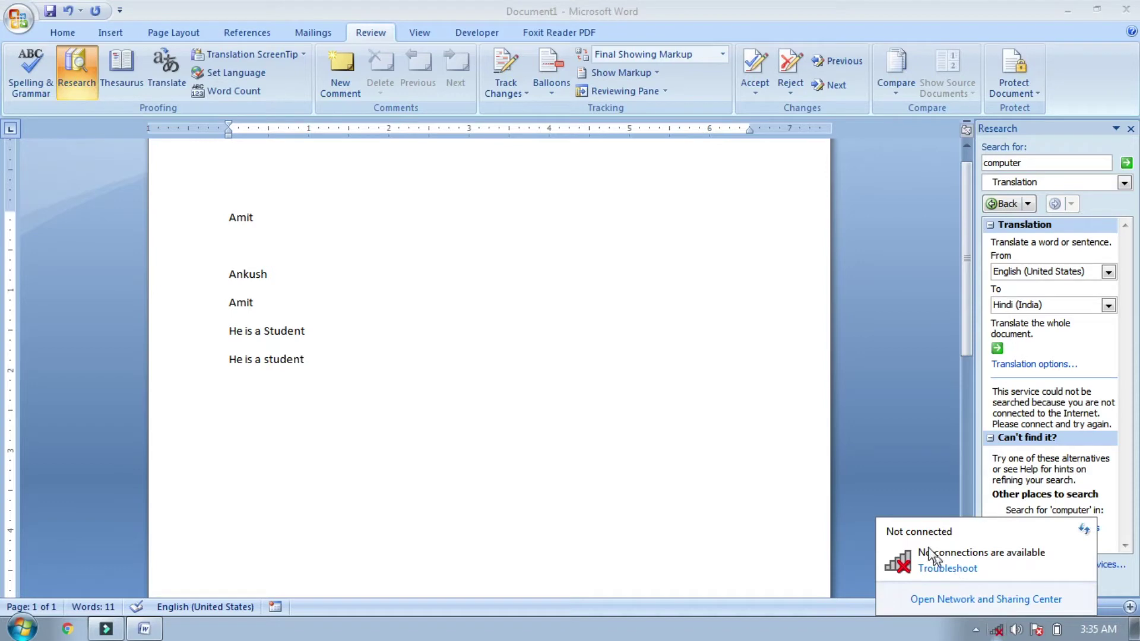
pyautogui.click(749, 562)
pyautogui.press('alt')
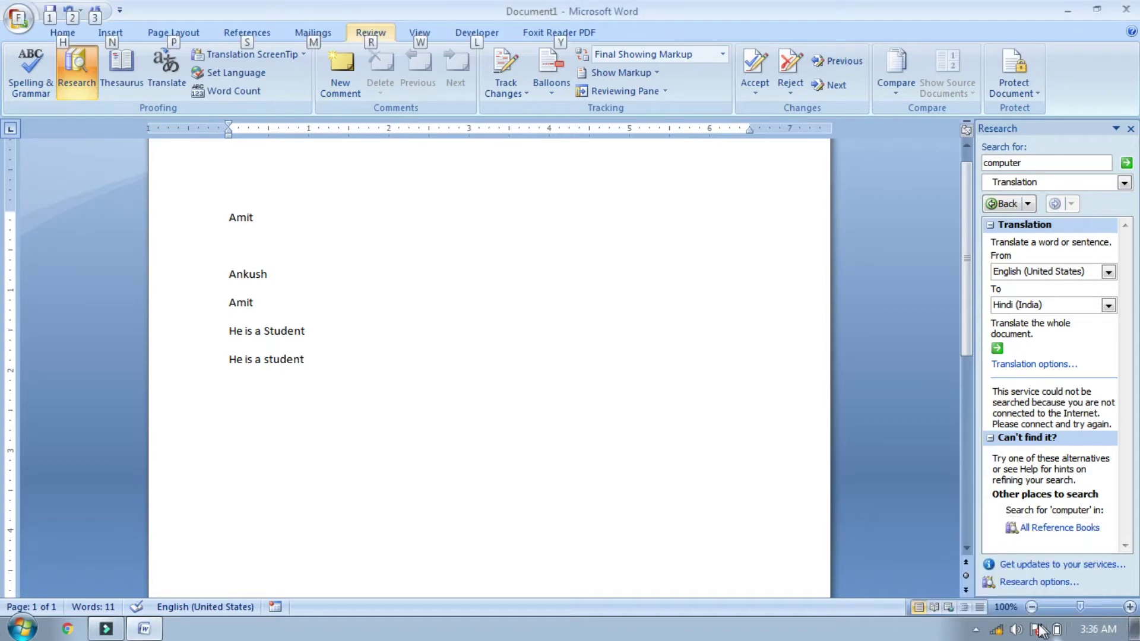
pyautogui.click(998, 630)
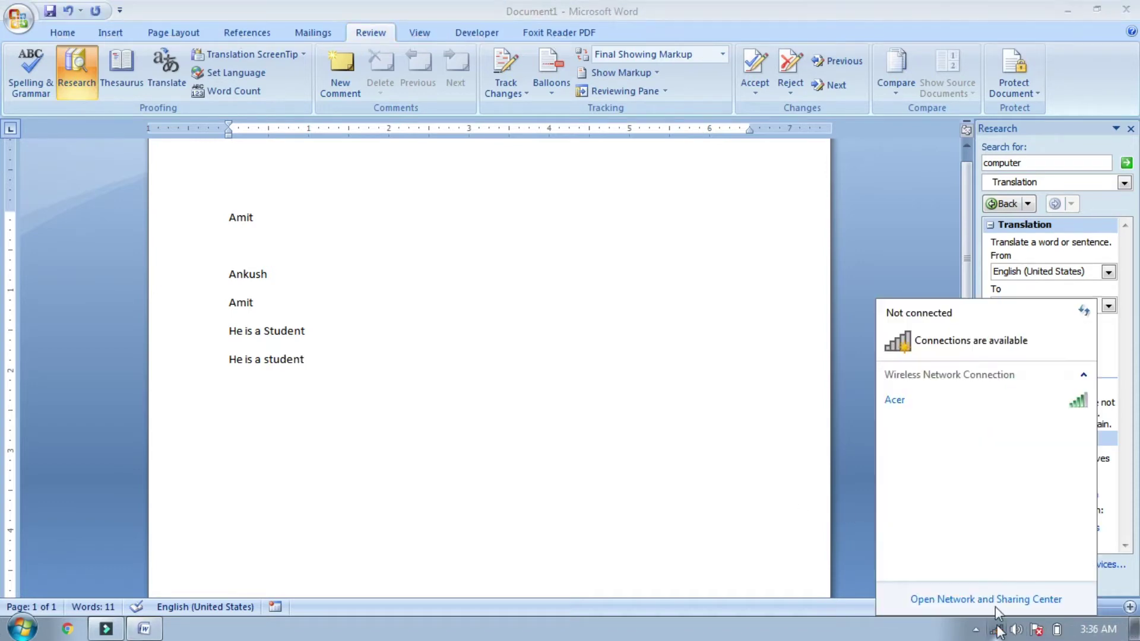
pyautogui.click(942, 412)
pyautogui.click(1056, 425)
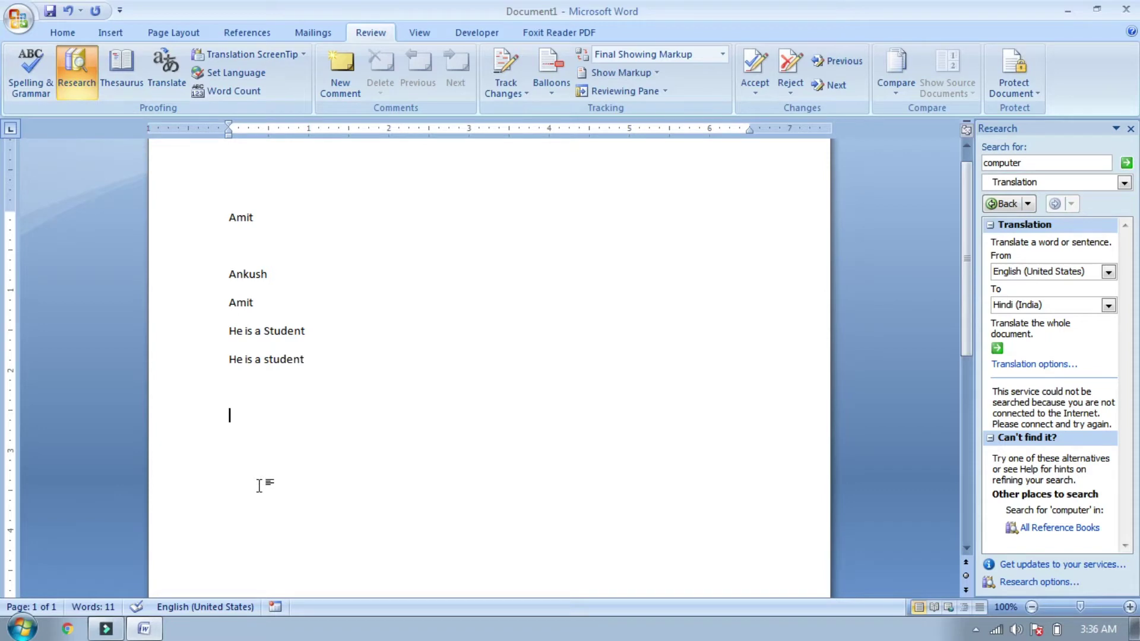
pyautogui.click(1131, 128)
# Step: Generate three sample paragraphs with =rand() on a new line and select all three
pyautogui.press('Return')
pyautogui.press('Return')
pyautogui.write('=rand()')
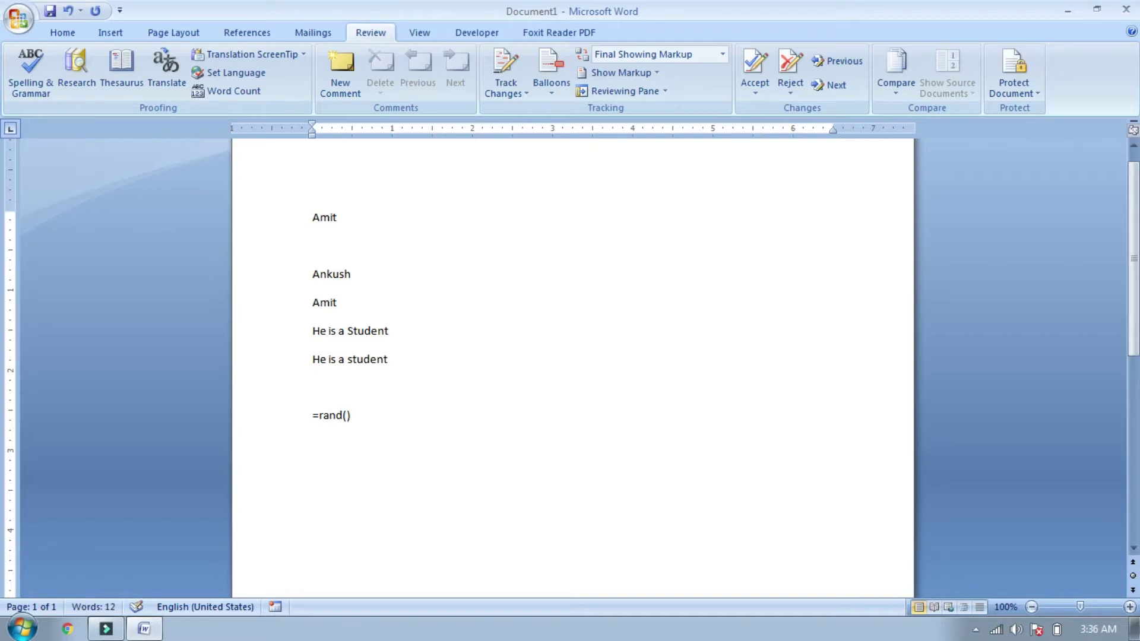
pyautogui.press('Return')
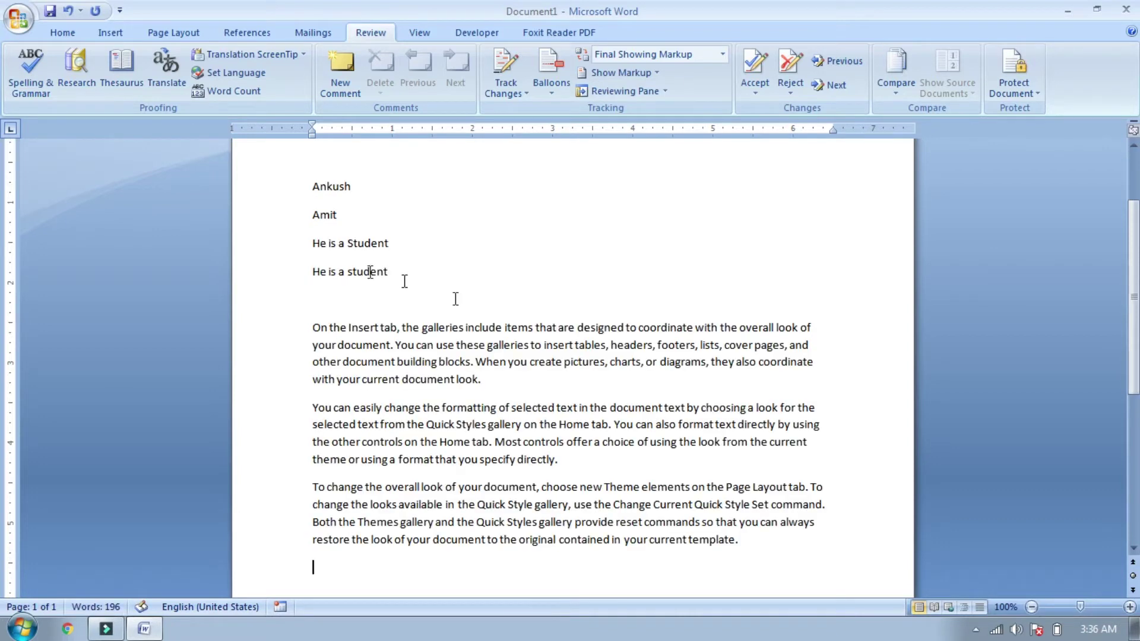
pyautogui.moveTo(313, 327); pyautogui.dragTo(628, 454)
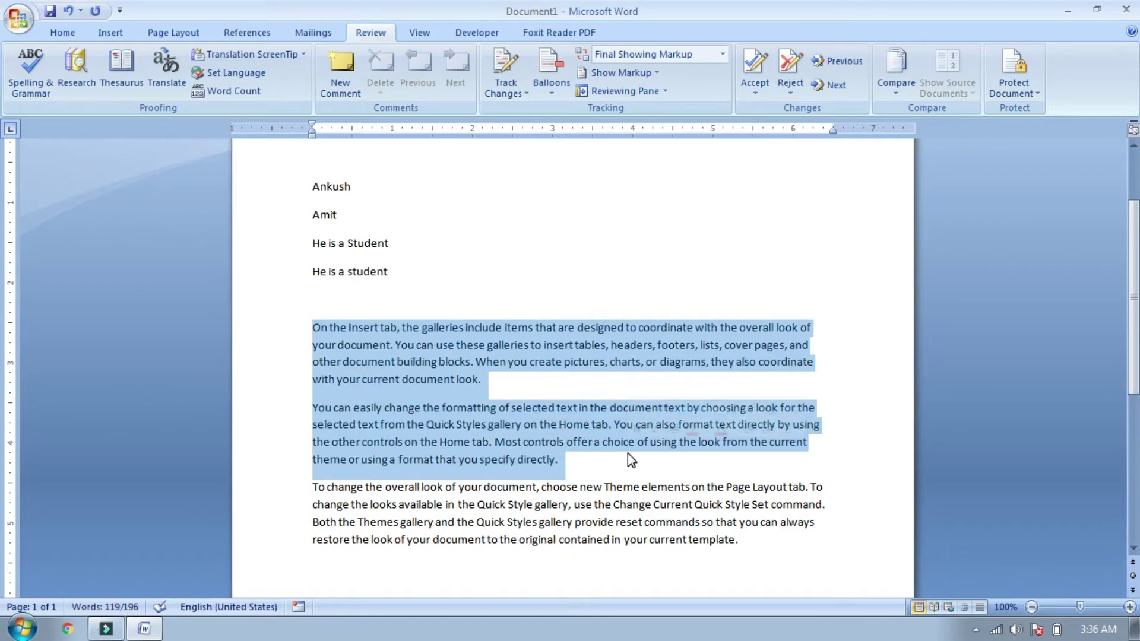
pyautogui.click(628, 453)
pyautogui.moveTo(309, 328); pyautogui.dragTo(786, 570)
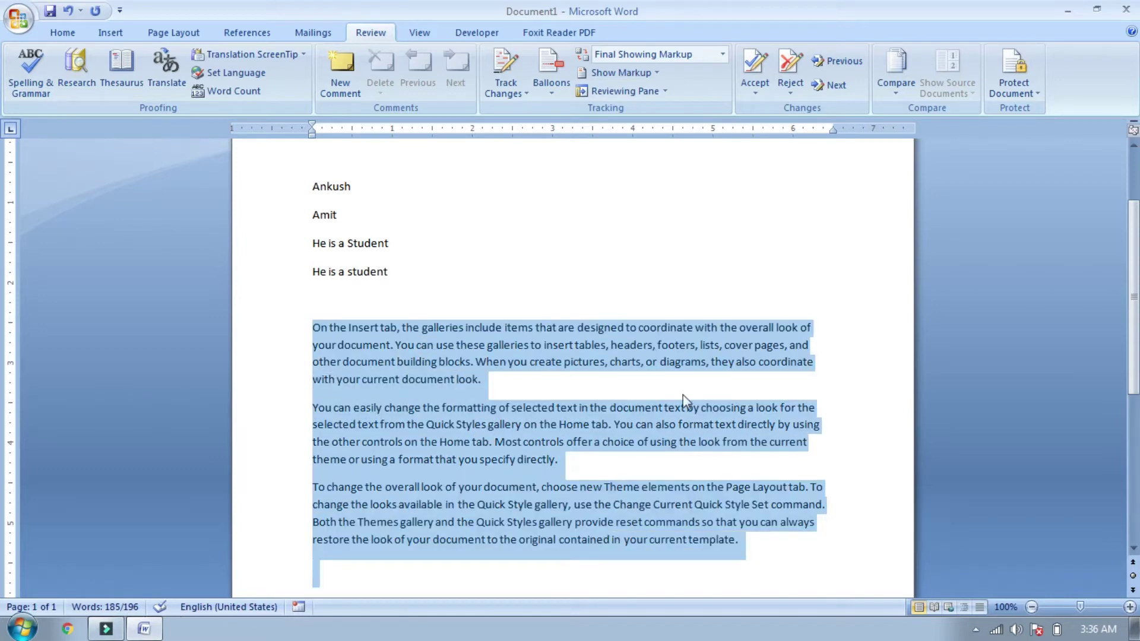
# Step: Translate the three selected sample paragraphs into Hindi (India) in the Research pane
pyautogui.click(164, 77)
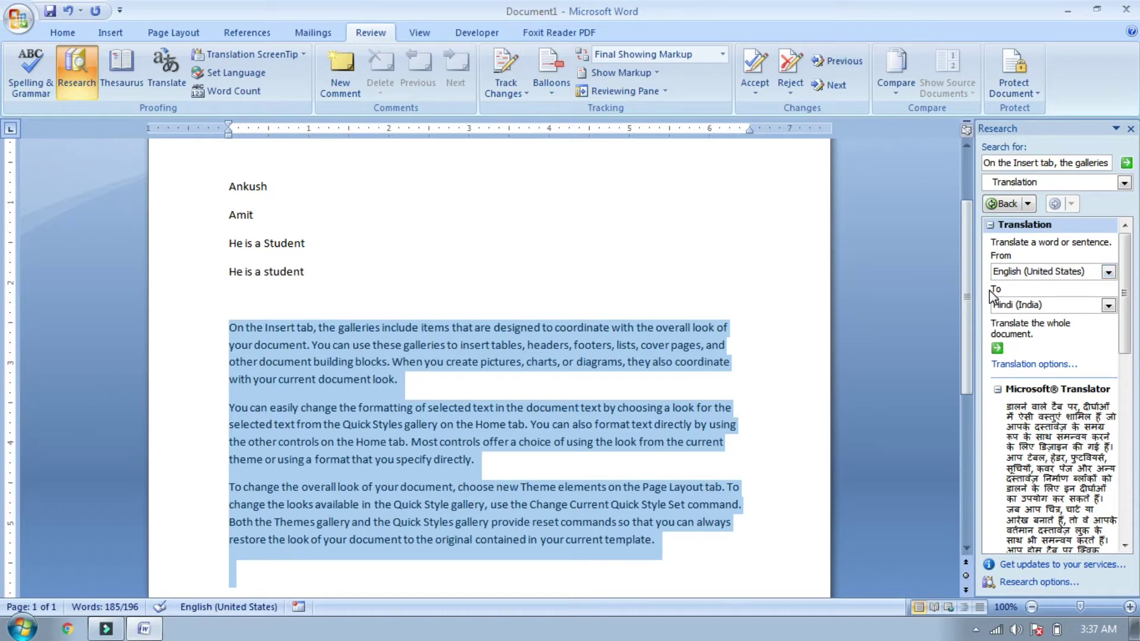
pyautogui.click(1108, 306)
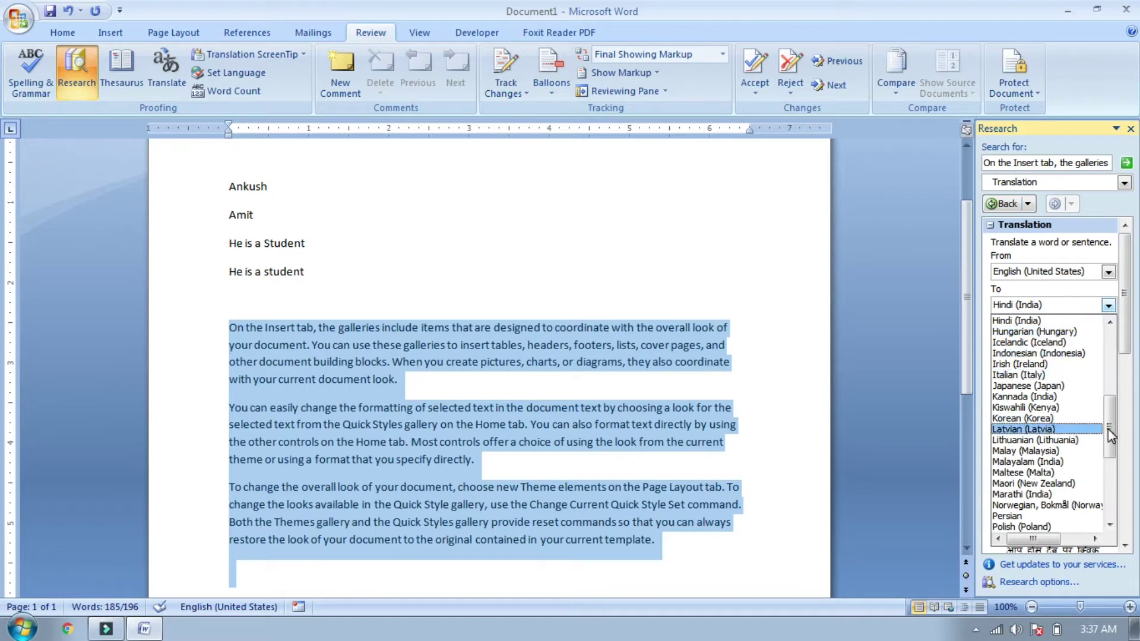
pyautogui.moveTo(1109, 436); pyautogui.dragTo(1116, 411)
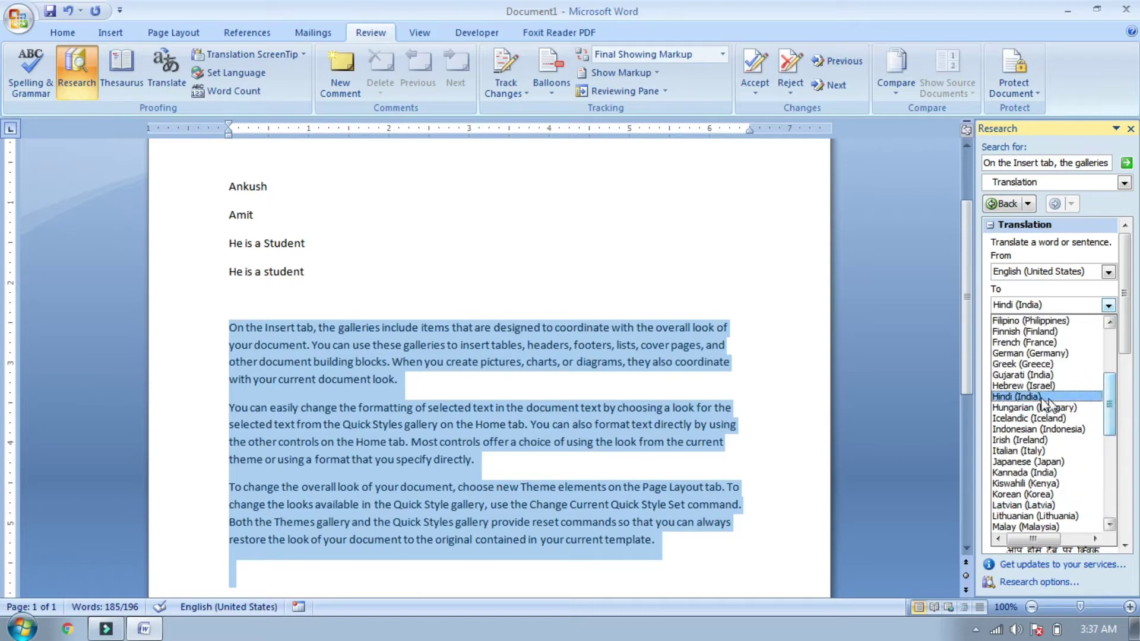
pyautogui.click(1016, 395)
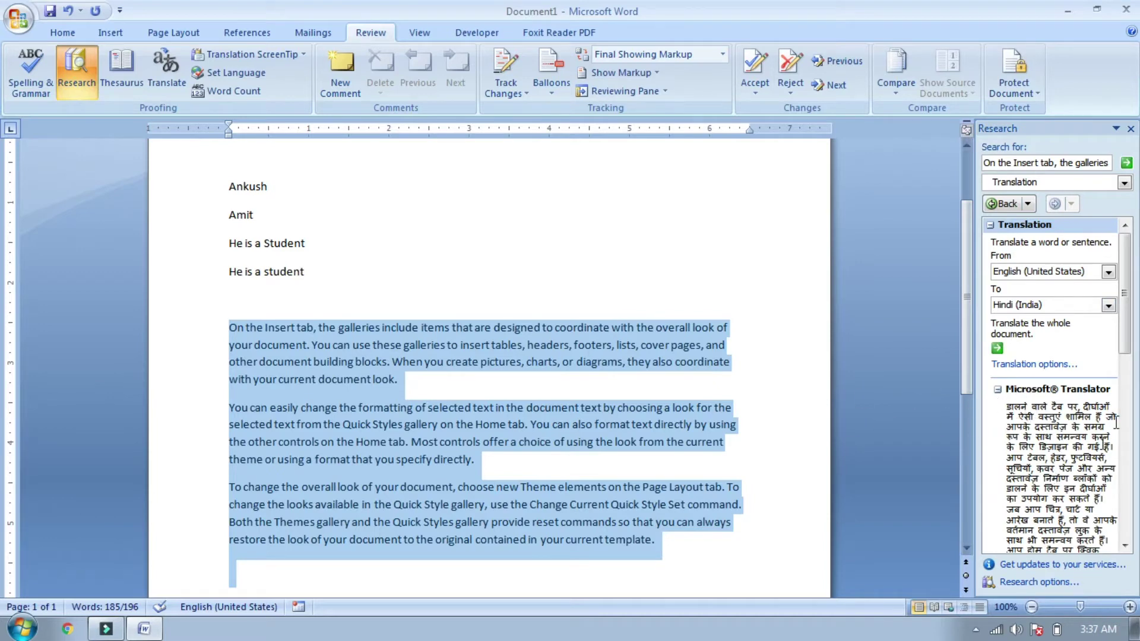
pyautogui.moveTo(1130, 356); pyautogui.dragTo(1135, 464)
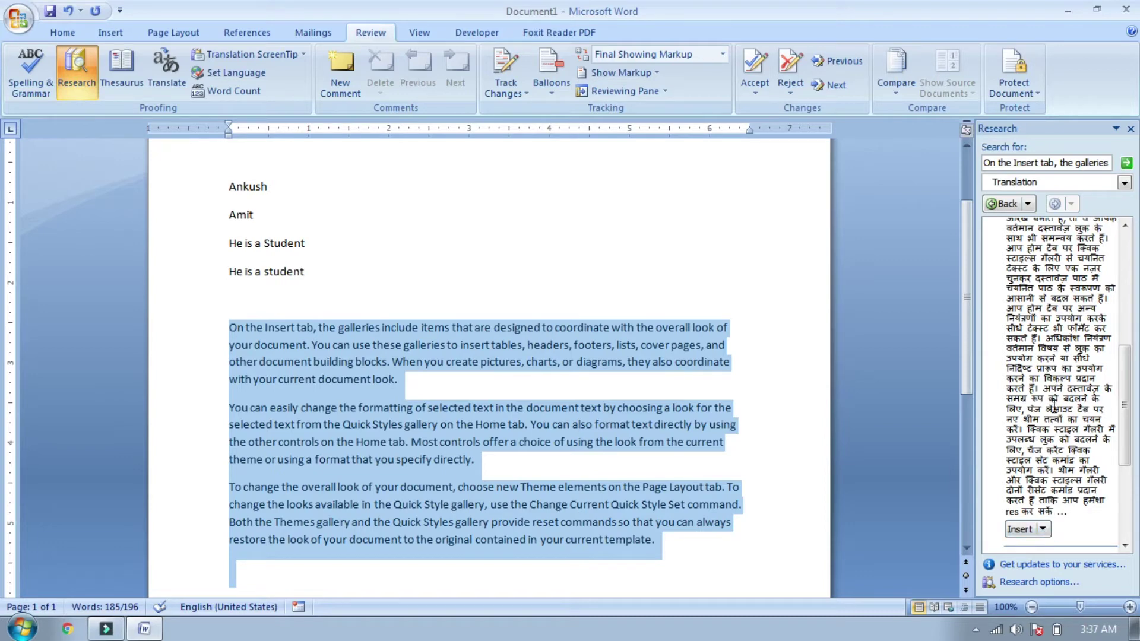
pyautogui.click(1043, 529)
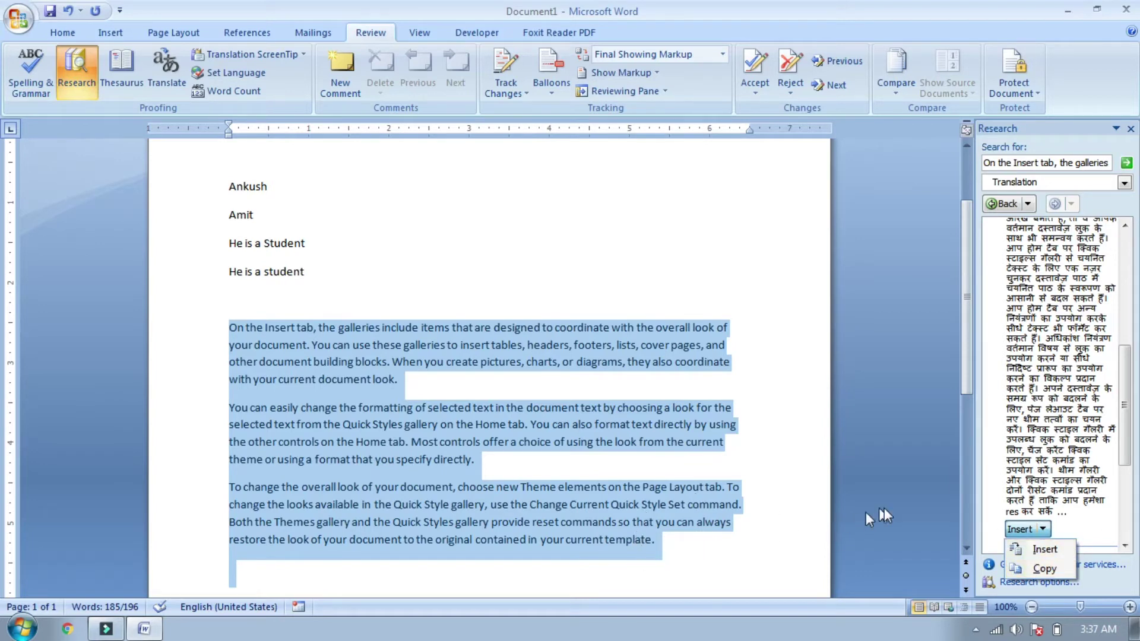
# Step: Replace the English sample paragraphs with the inserted Hindi translation
pyautogui.click(1038, 550)
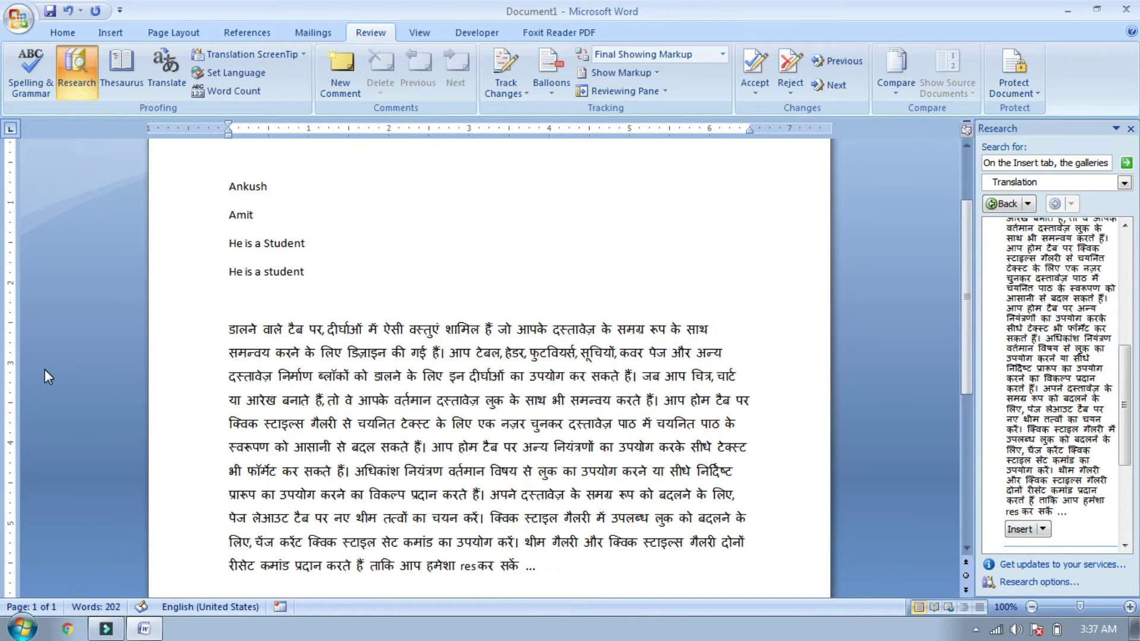
pyautogui.moveTo(228, 330); pyautogui.dragTo(674, 567)
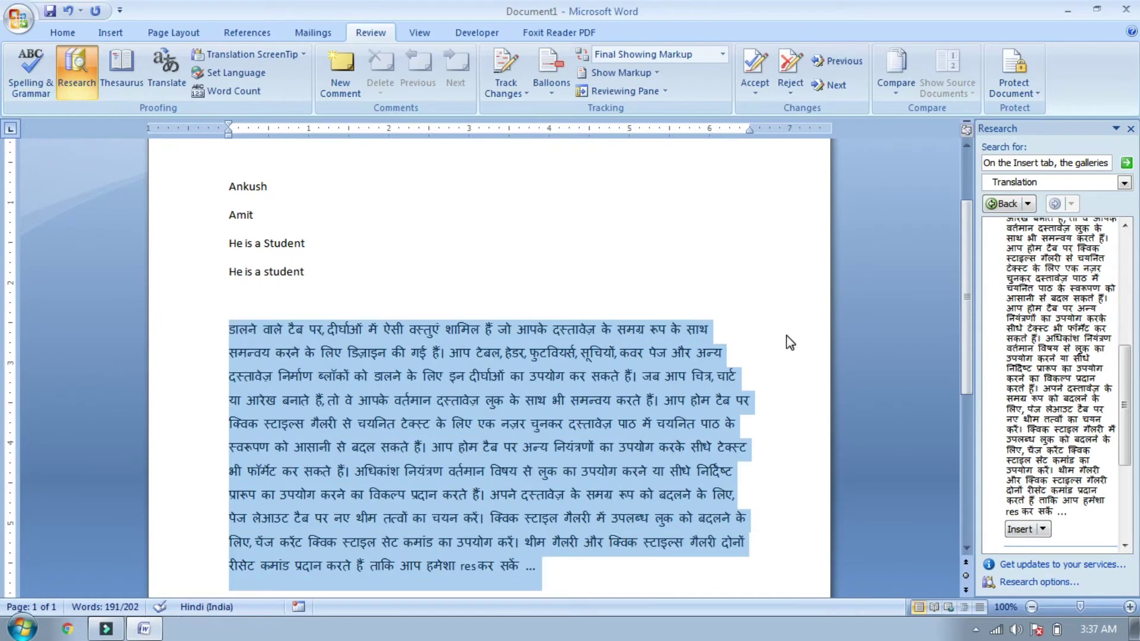
pyautogui.click(790, 341)
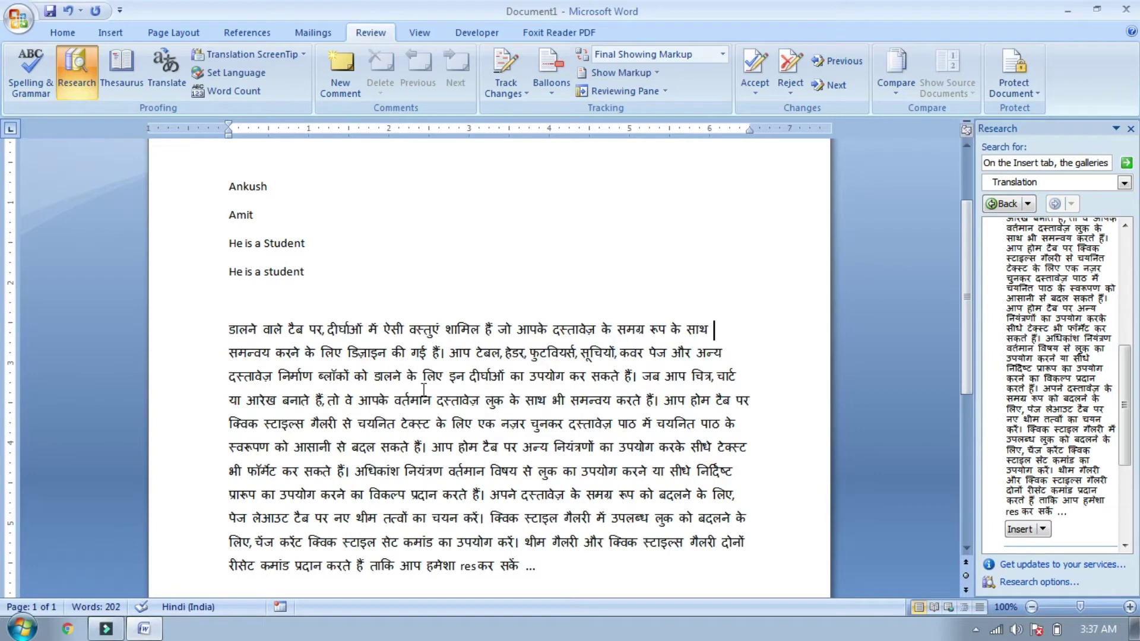
# Step: Copy the Hindi translation and paste a second copy below the text, dismissing the AutoRecovery message
pyautogui.click(1042, 529)
pyautogui.click(1038, 566)
pyautogui.scroll(-3, 562, 565)
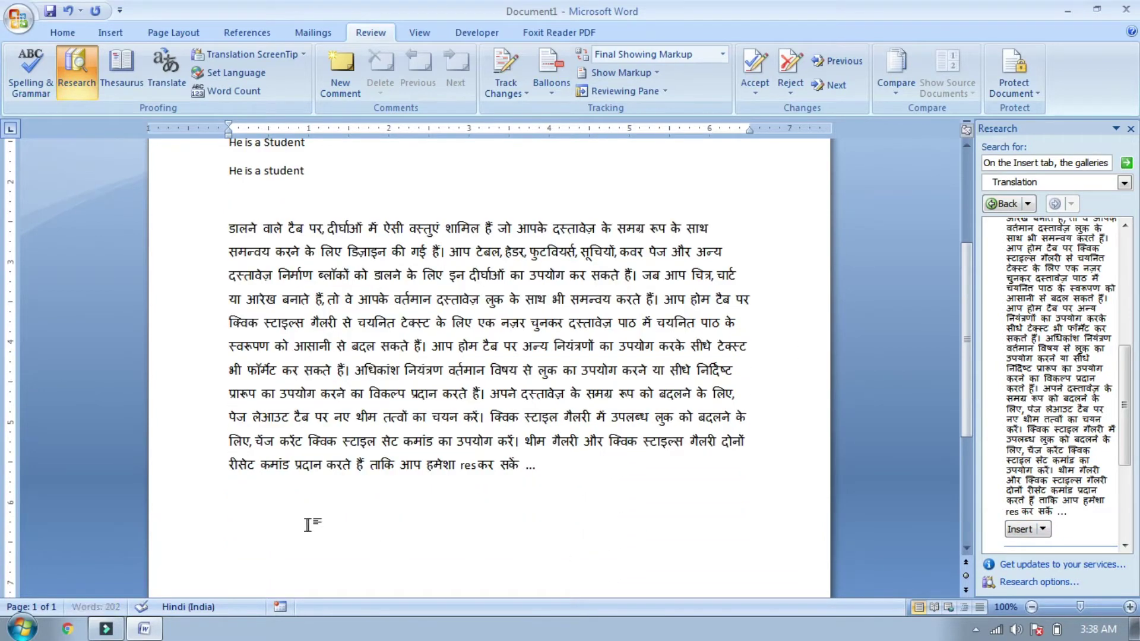
pyautogui.rightClick(309, 525)
pyautogui.click(348, 342)
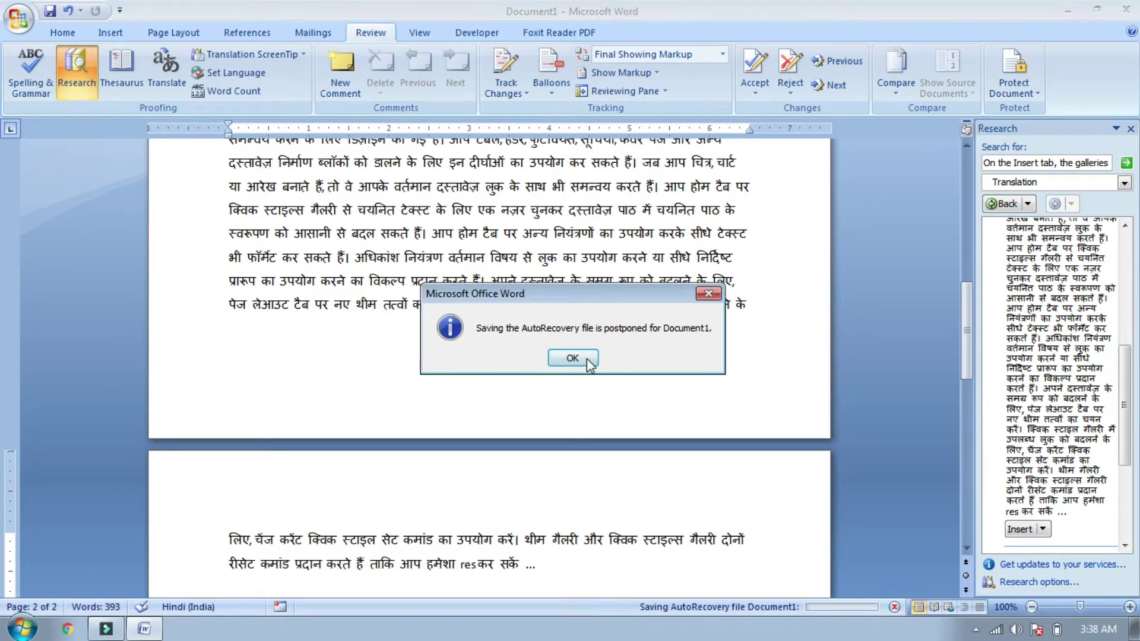
pyautogui.click(572, 358)
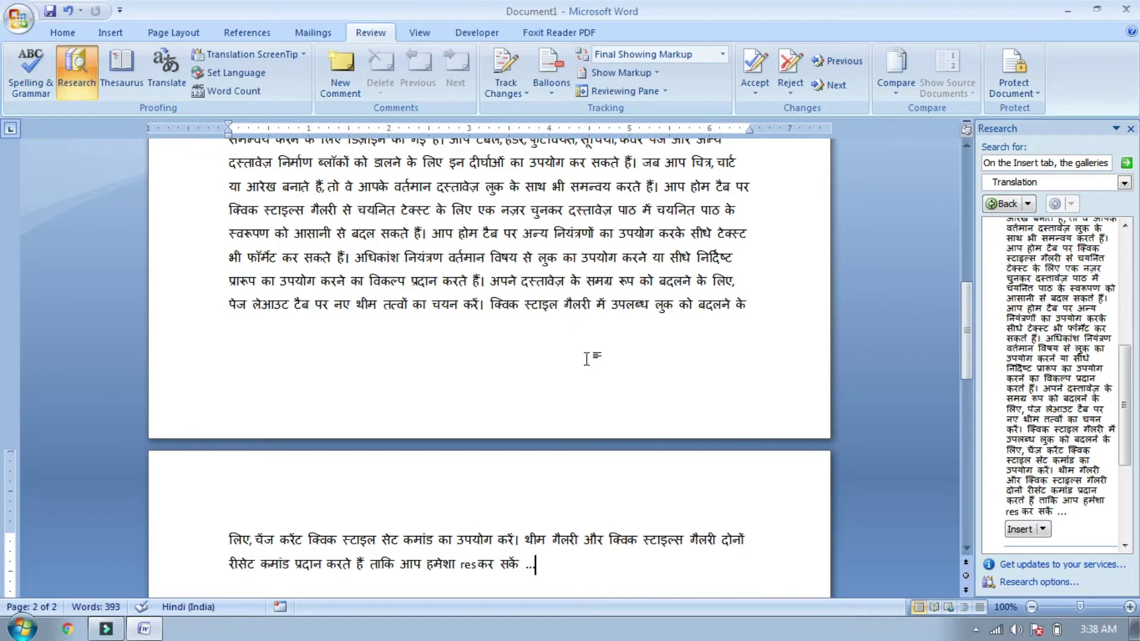
# Step: Close the Research pane and place the caret at the top of page 2
pyautogui.click(1130, 129)
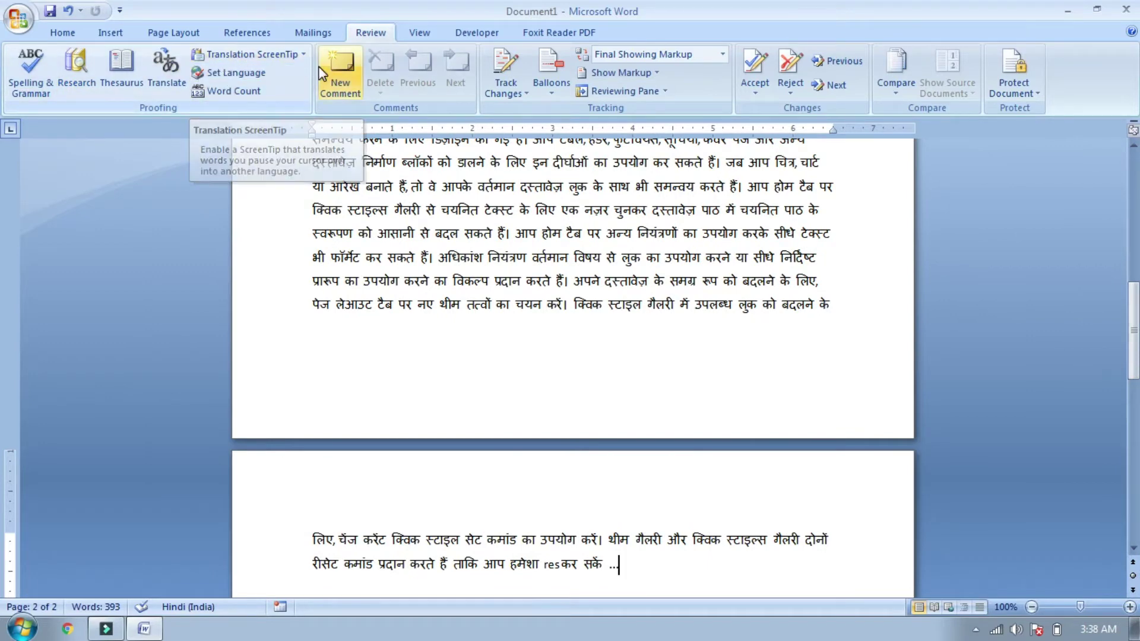
pyautogui.moveTo(1134, 333); pyautogui.dragTo(1134, 434)
pyautogui.click(421, 320)
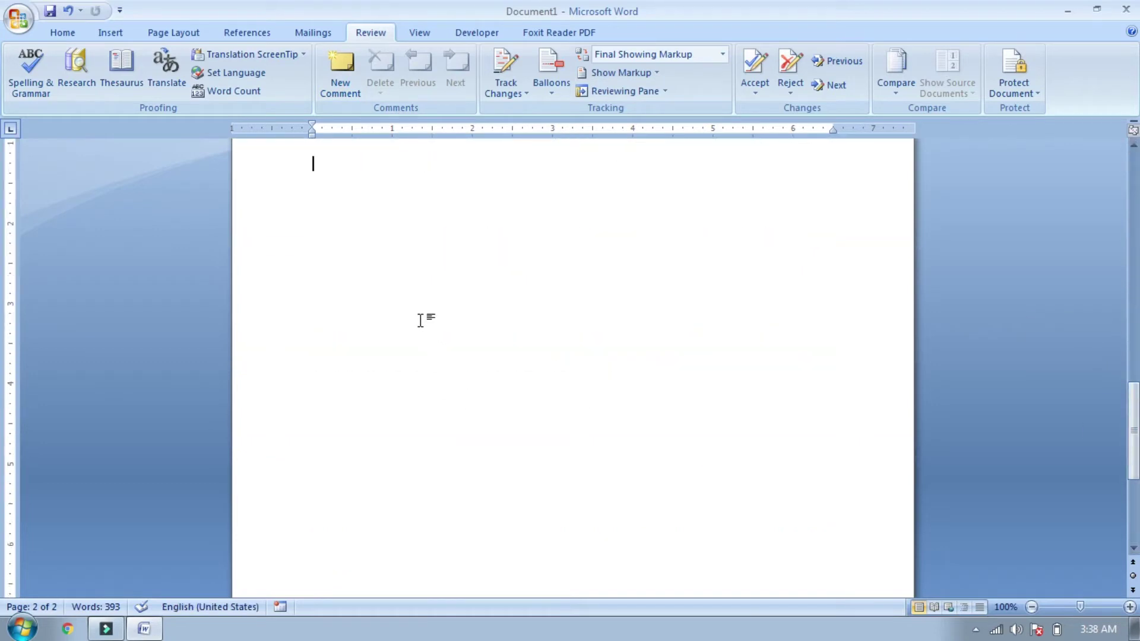
# Step: Generate three English sample paragraphs on page 2 with =rand() and open the Translation ScreenTip language list
pyautogui.write('=rand()')
pyautogui.press('Return')
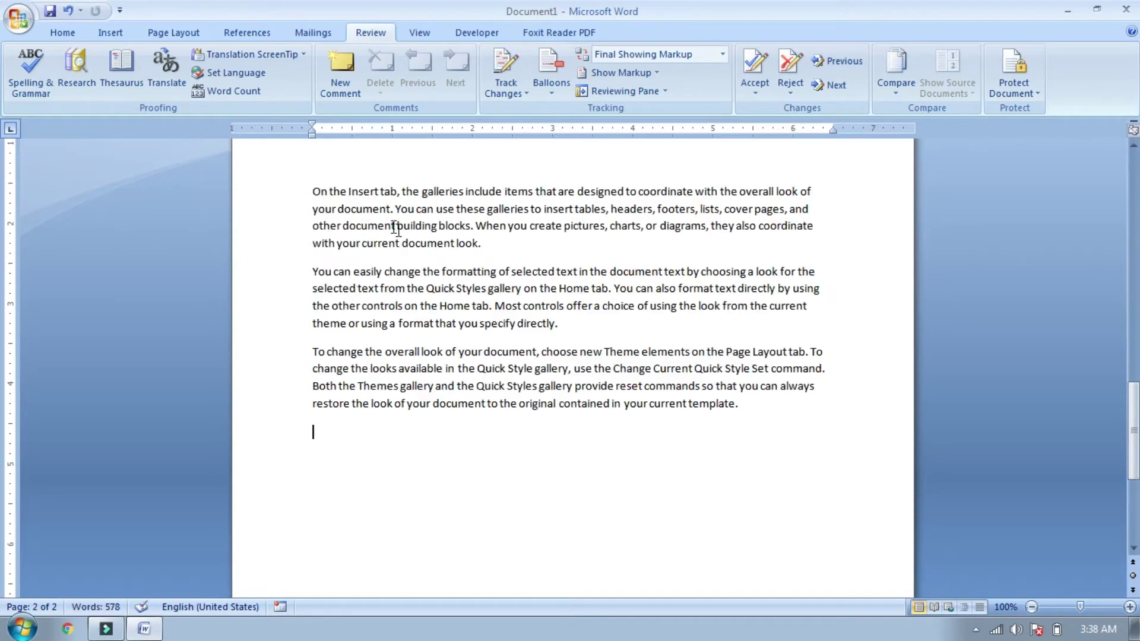
pyautogui.moveTo(297, 193); pyautogui.dragTo(408, 400)
pyautogui.click(408, 401)
pyautogui.click(256, 58)
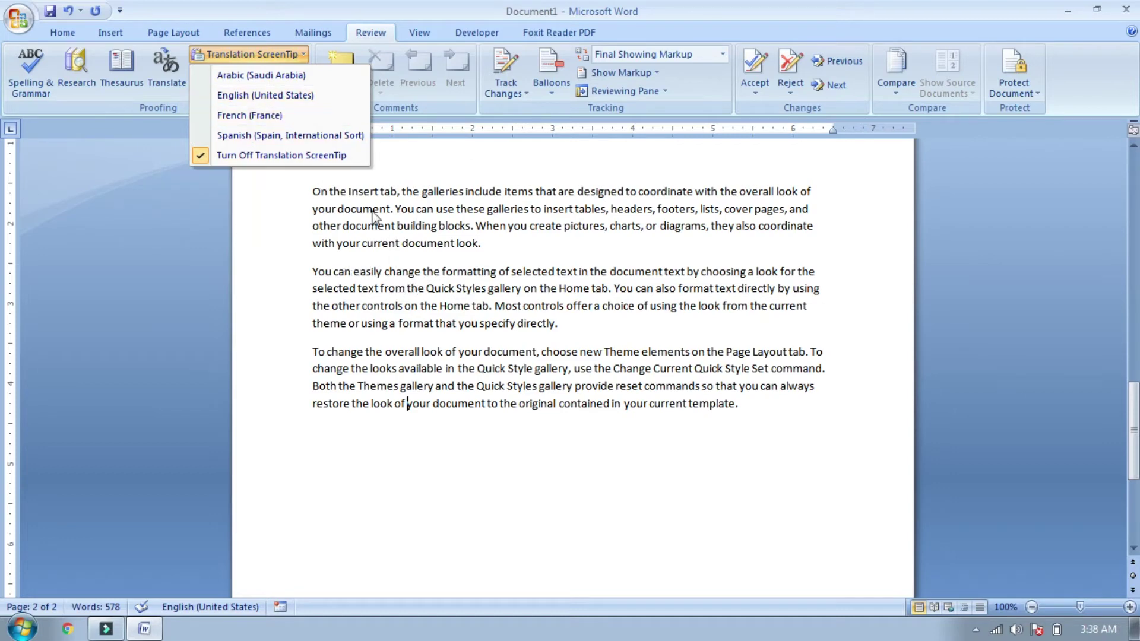
# Step: Set Translation ScreenTips to French (France) and check French meanings of words like 'document', 'specify' and 'directly'
pyautogui.click(246, 115)
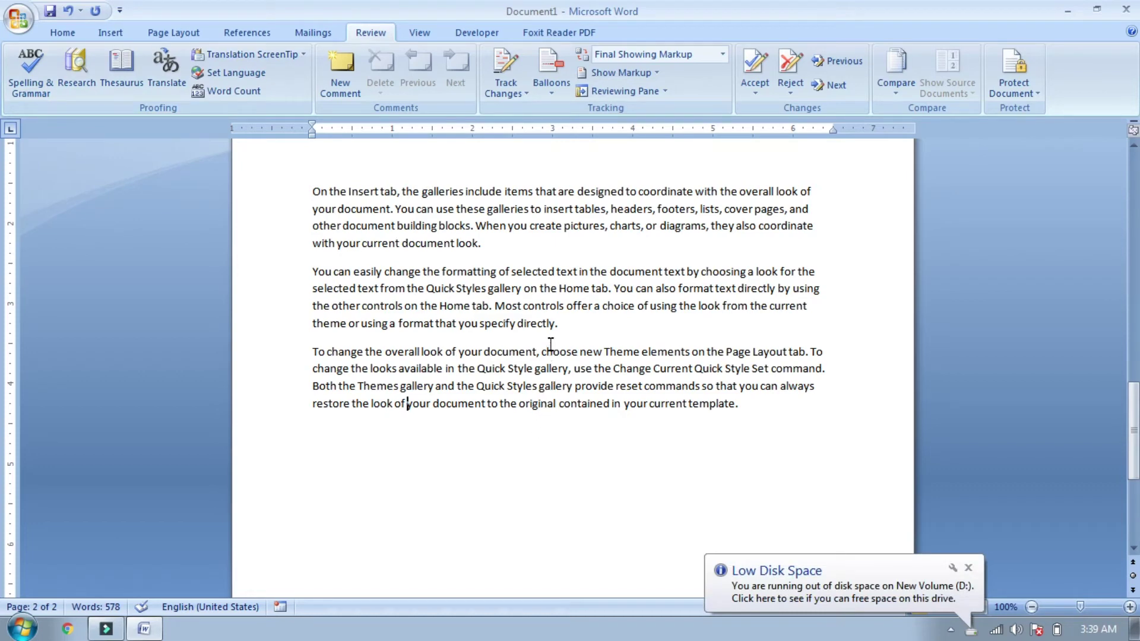
pyautogui.moveTo(537, 328)
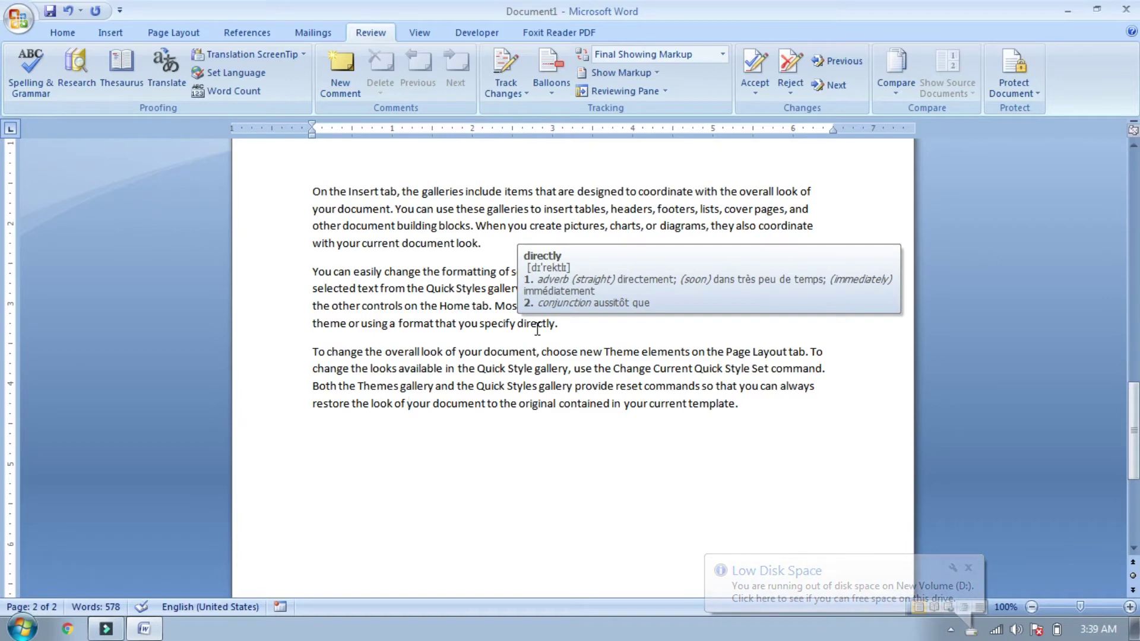
pyautogui.moveTo(508, 312); pyautogui.dragTo(469, 287)
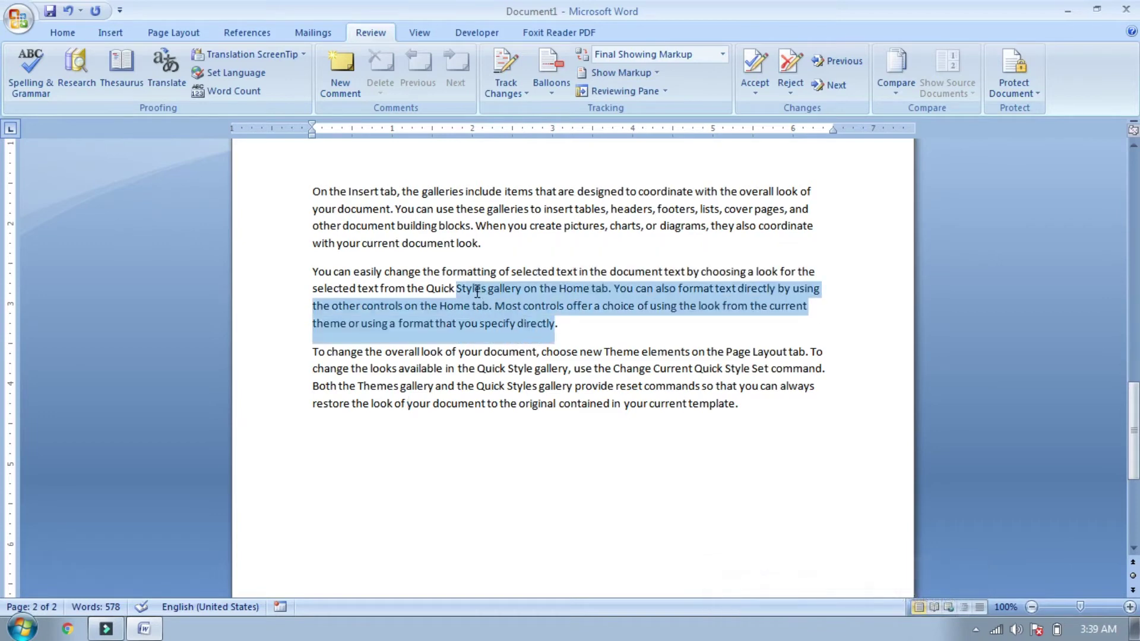
pyautogui.click(473, 287)
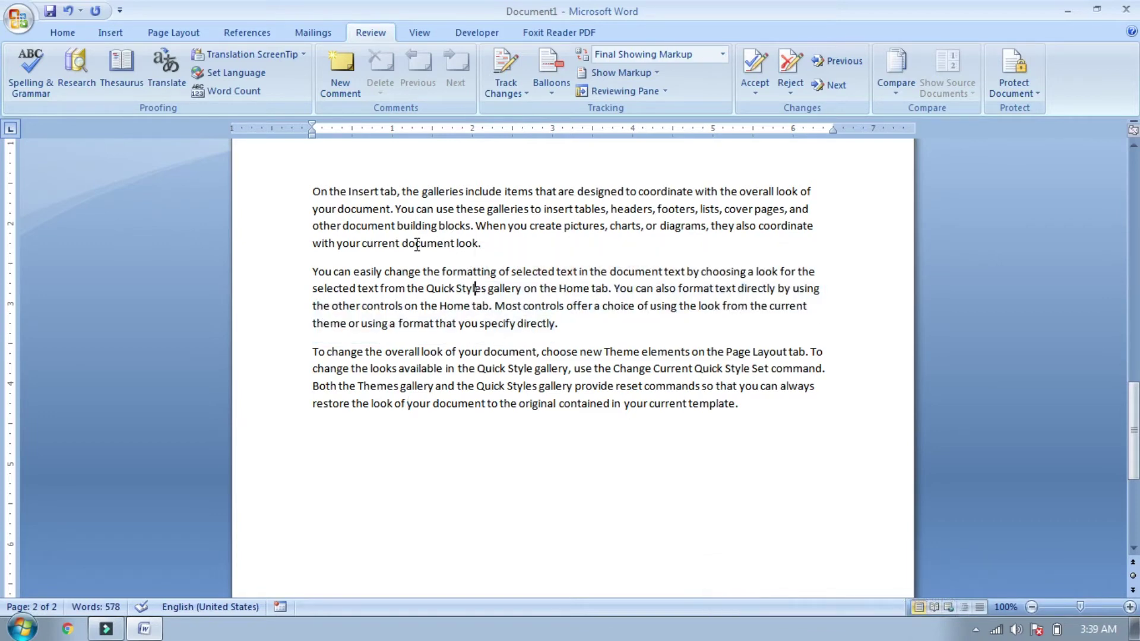
pyautogui.moveTo(417, 245)
pyautogui.moveTo(495, 325)
pyautogui.moveTo(582, 406)
pyautogui.moveTo(540, 326)
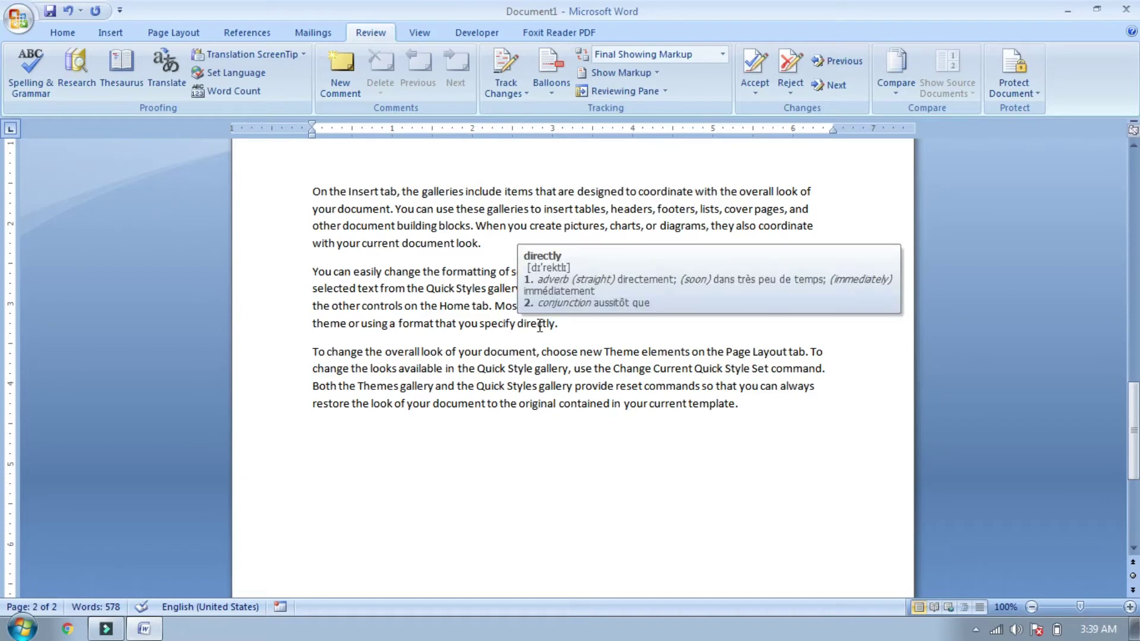
# Step: Turn off Translation ScreenTips and keep English (United States) as the text's language
pyautogui.click(243, 59)
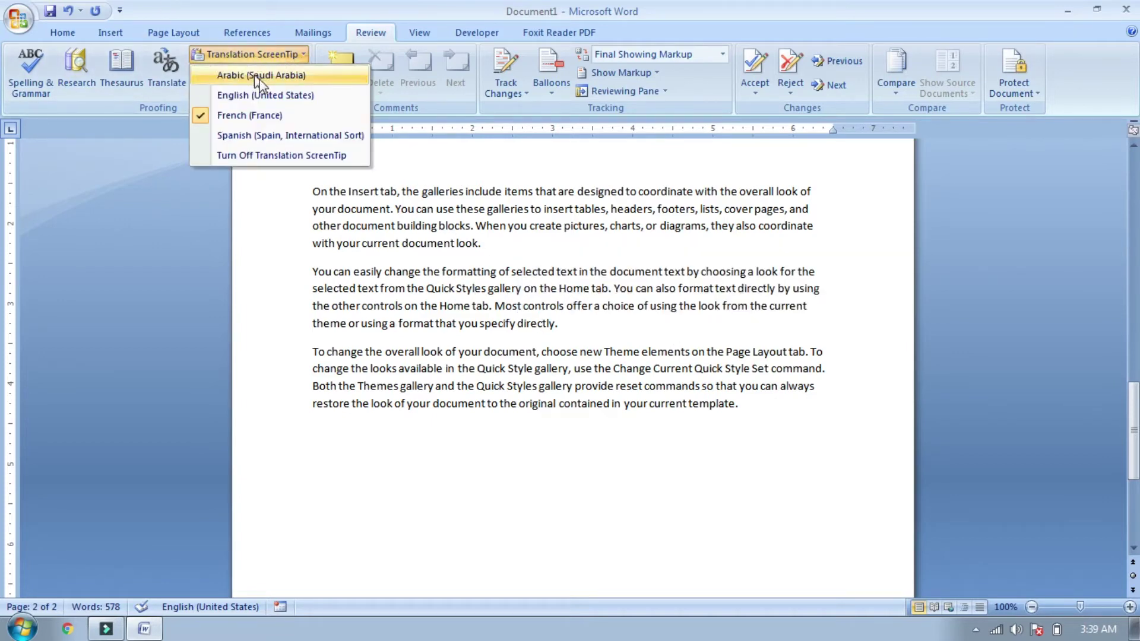
pyautogui.click(245, 156)
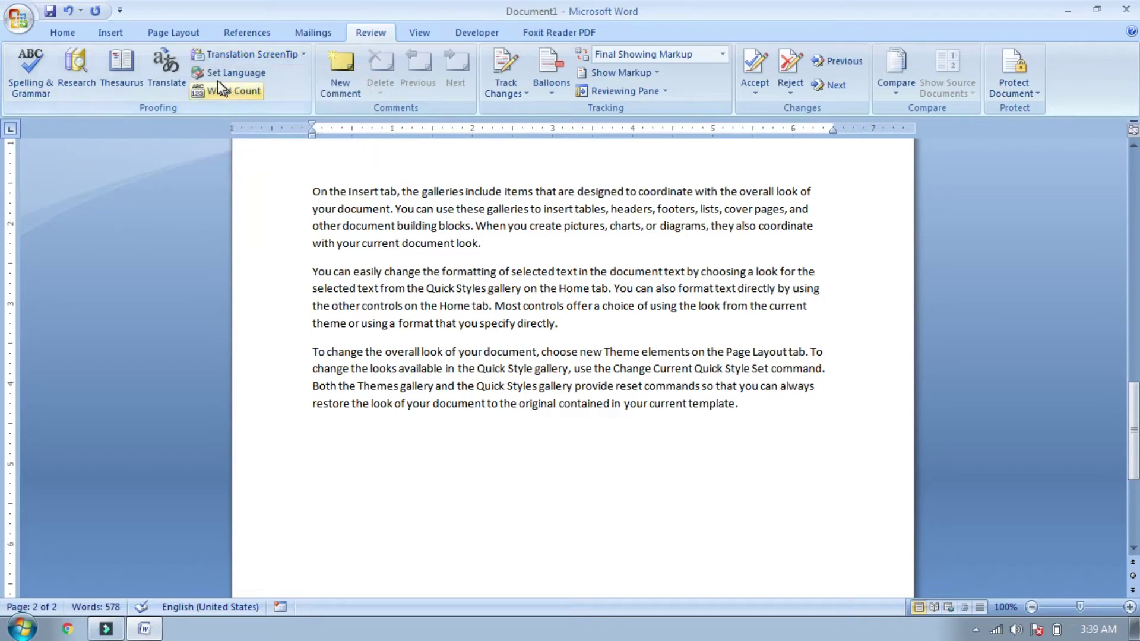
pyautogui.click(239, 74)
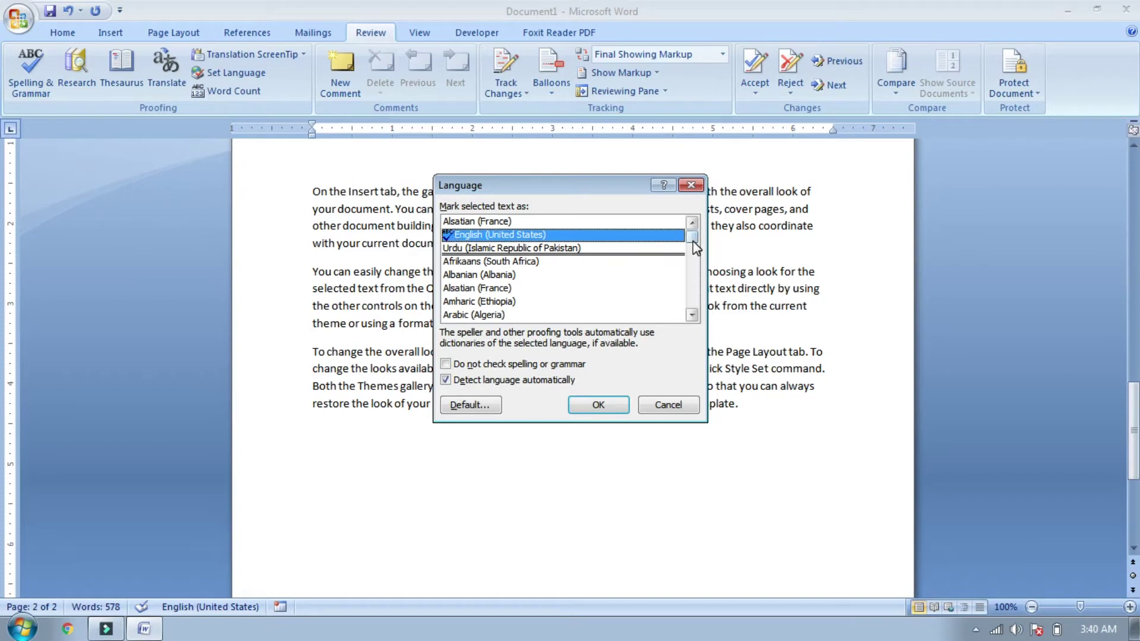
pyautogui.scroll(-1, 695, 250)
pyautogui.moveTo(695, 250)
pyautogui.mouseDown()
pyautogui.moveTo(694, 274)
pyautogui.moveTo(694, 237)
pyautogui.mouseUp()
pyautogui.click(615, 405)
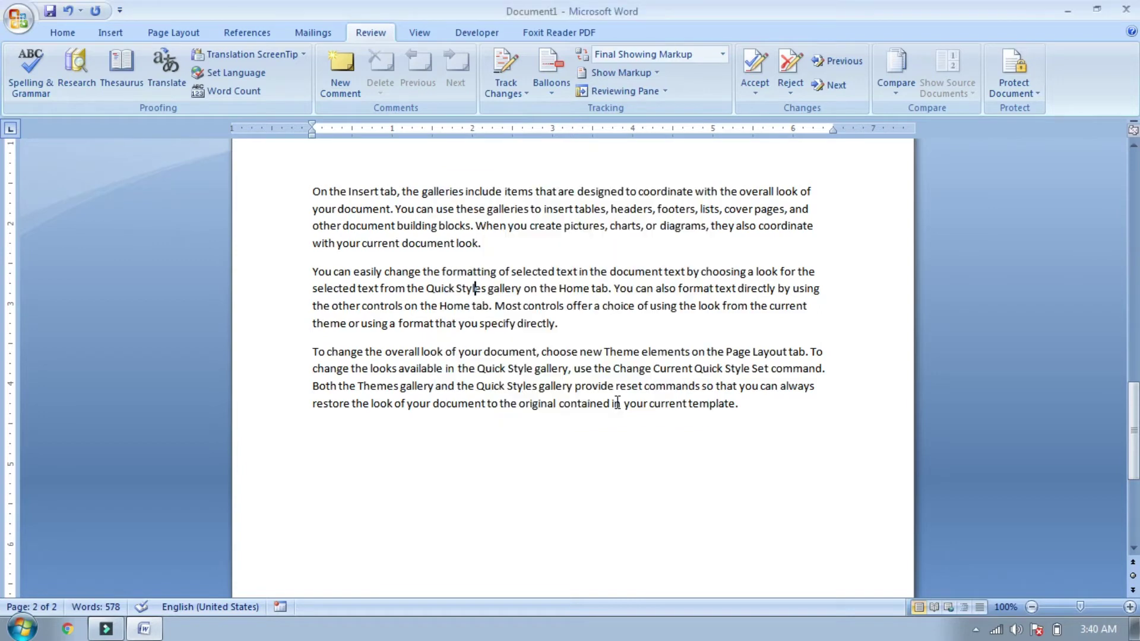
pyautogui.click(221, 92)
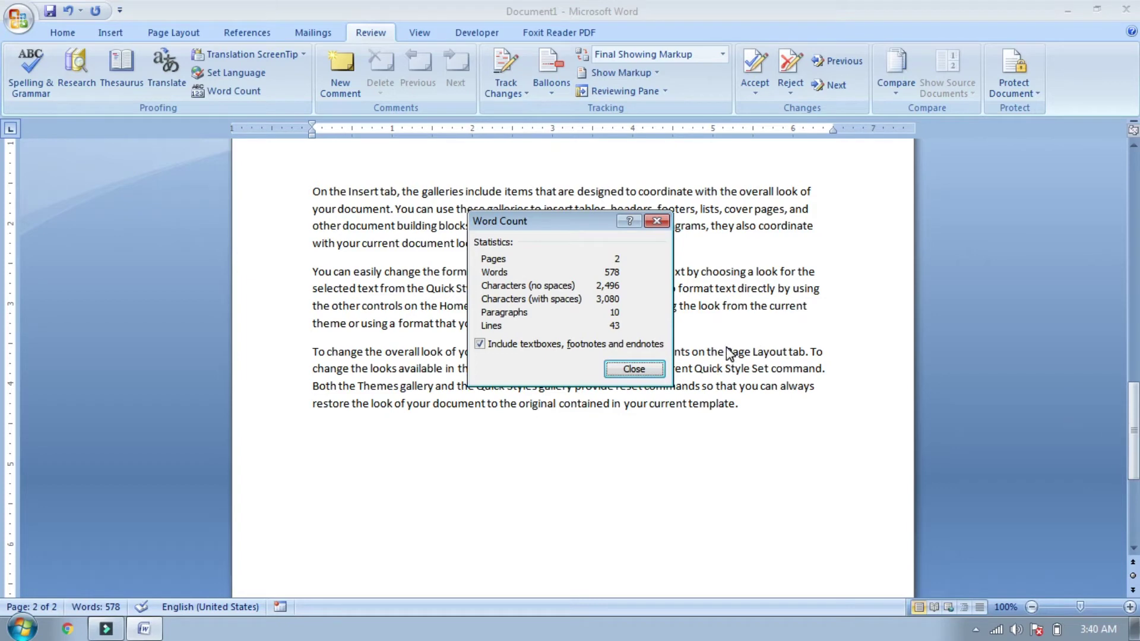
pyautogui.click(634, 368)
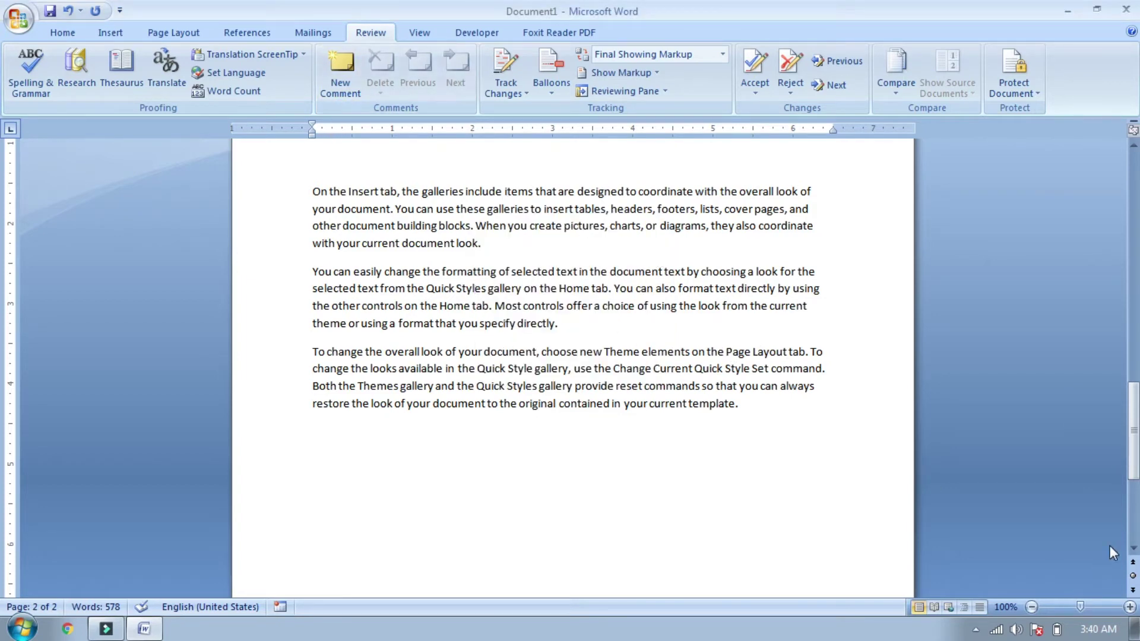
pyautogui.moveTo(1134, 454)
pyautogui.mouseDown()
pyautogui.moveTo(1135, 375)
pyautogui.moveTo(1135, 439)
pyautogui.mouseUp()
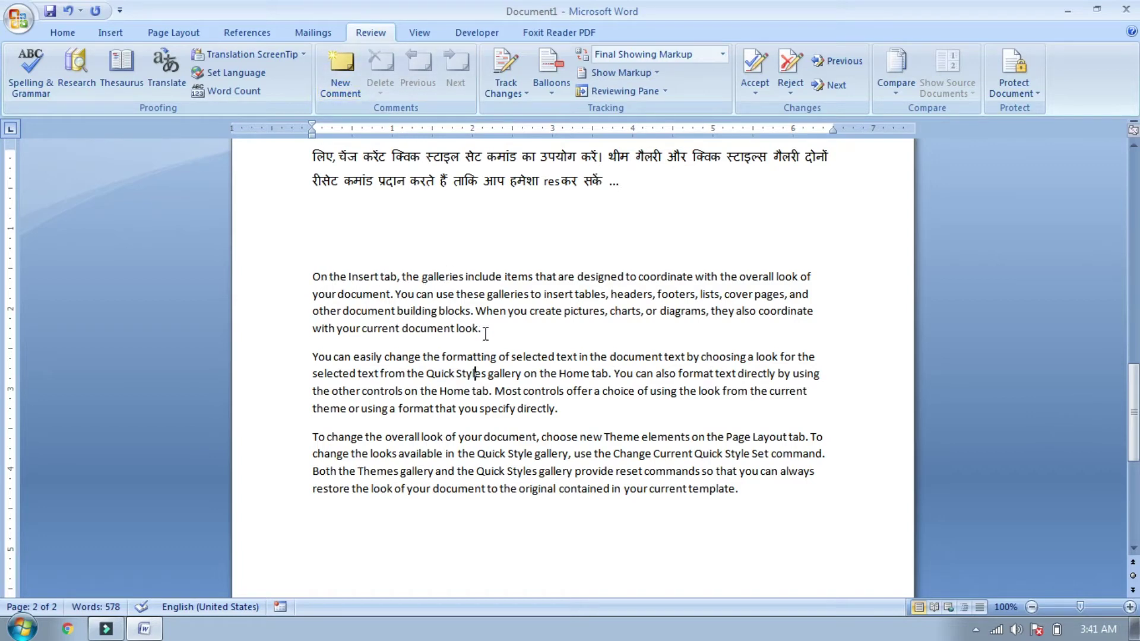
# Step: Delete the period after 'look' in the first English paragraph
pyautogui.moveTo(485, 333); pyautogui.dragTo(460, 332)
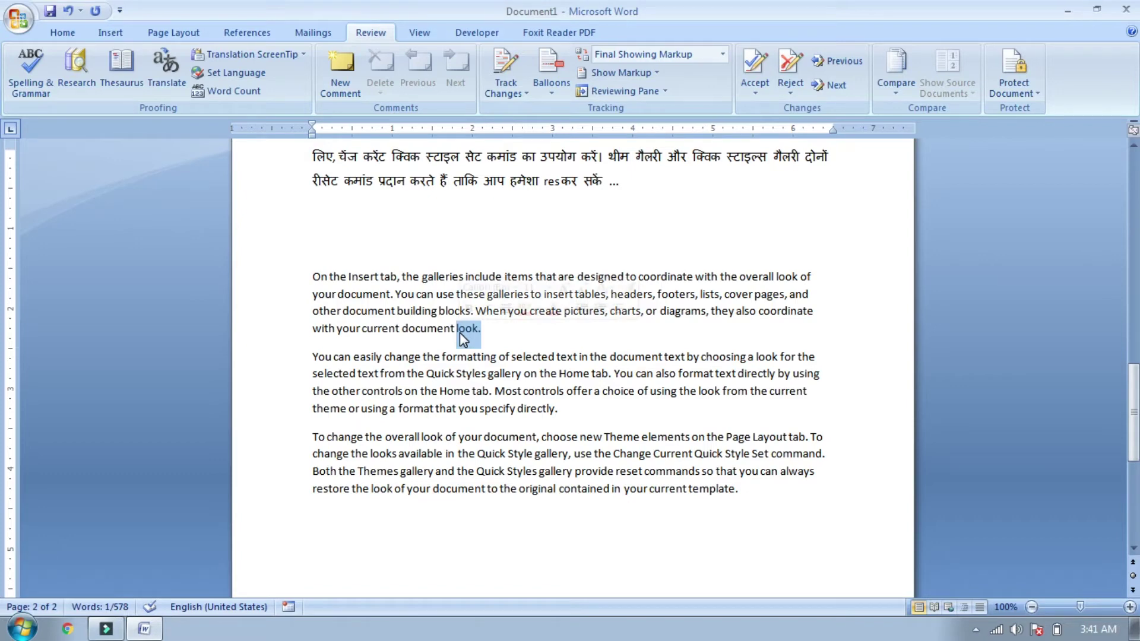
pyautogui.click(500, 341)
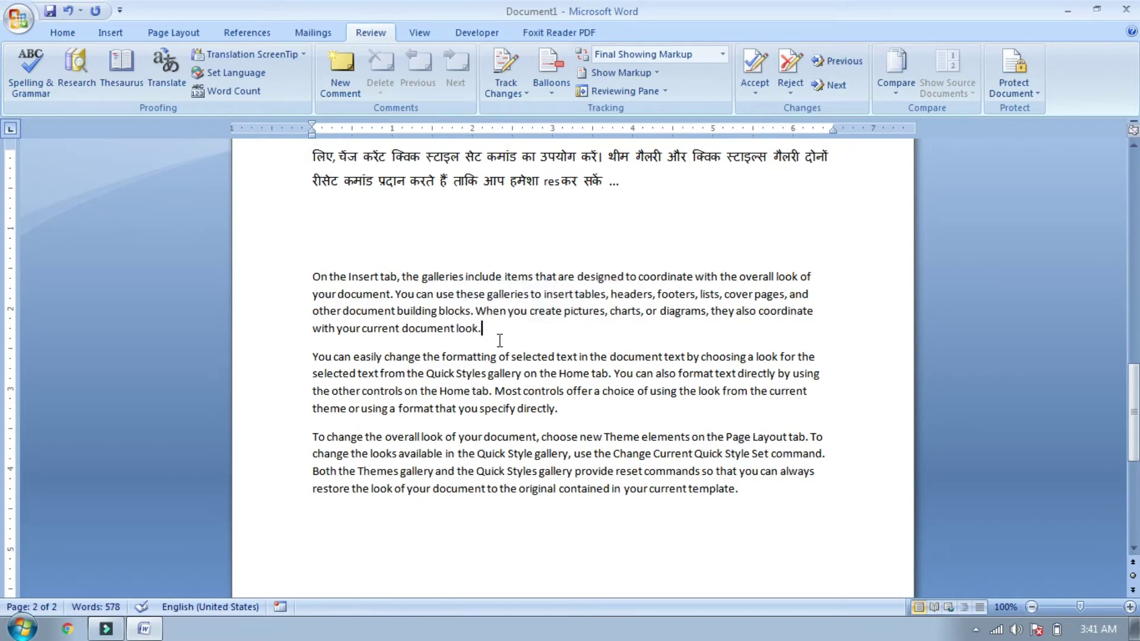
pyautogui.press('BackSpace')
# Step: Attach a comment reading 'nice' to the word 'look'
pyautogui.moveTo(478, 328); pyautogui.dragTo(456, 328)
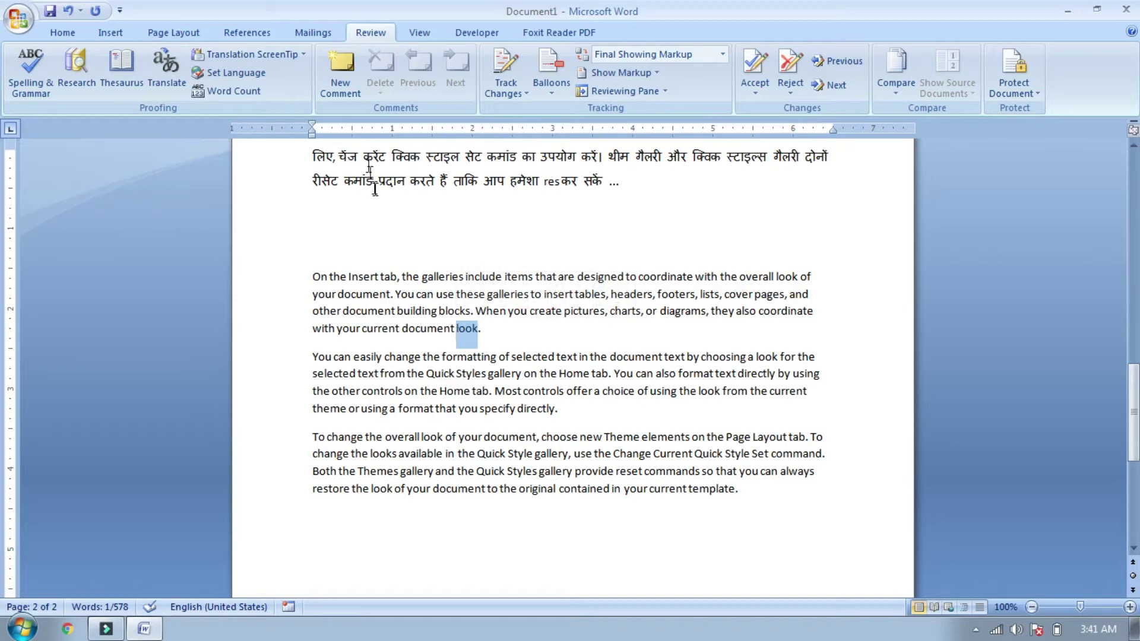
pyautogui.click(349, 92)
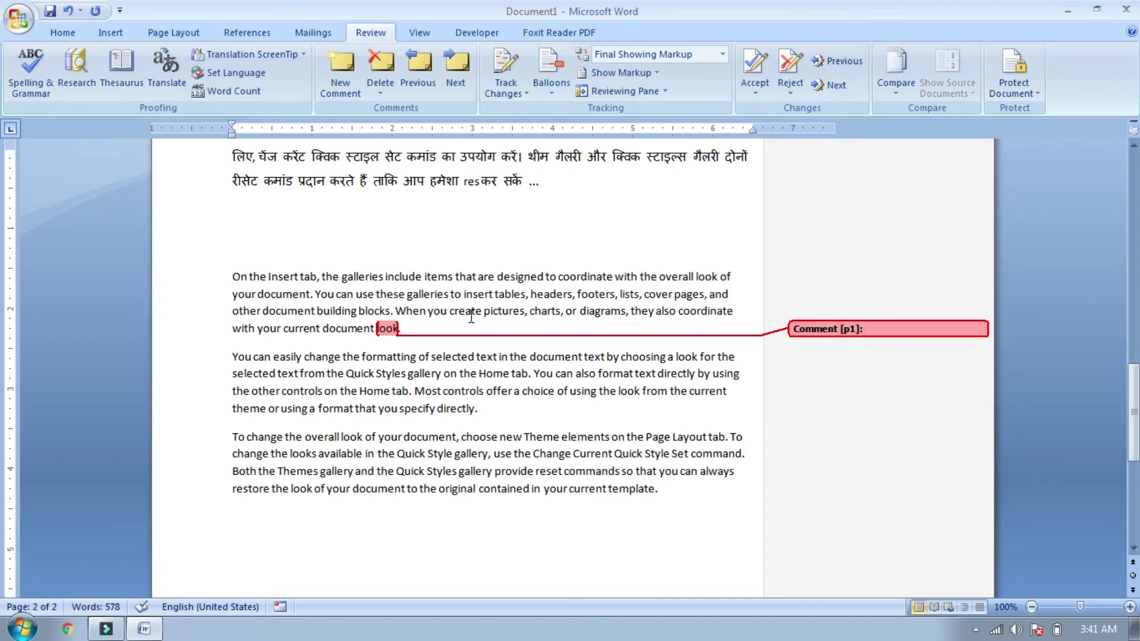
pyautogui.write('nice')
pyautogui.click(512, 437)
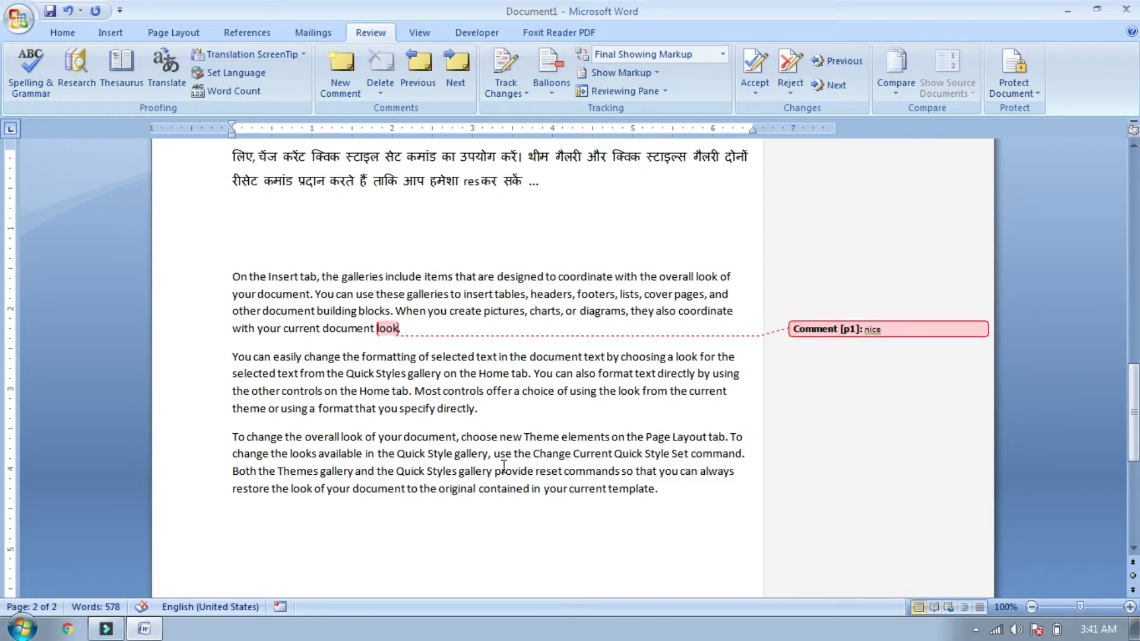
pyautogui.moveTo(1134, 412); pyautogui.dragTo(1134, 243)
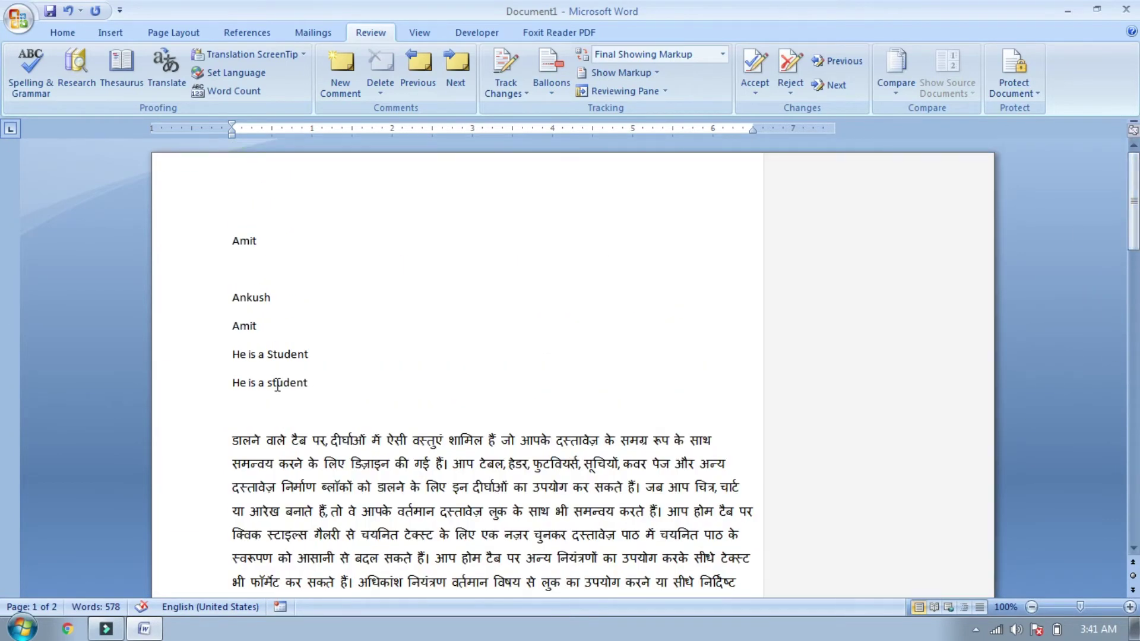
# Step: Add an empty comment to the first name above the Hindi text, then jump to the 'nice' comment
pyautogui.moveTo(228, 241); pyautogui.dragTo(262, 251)
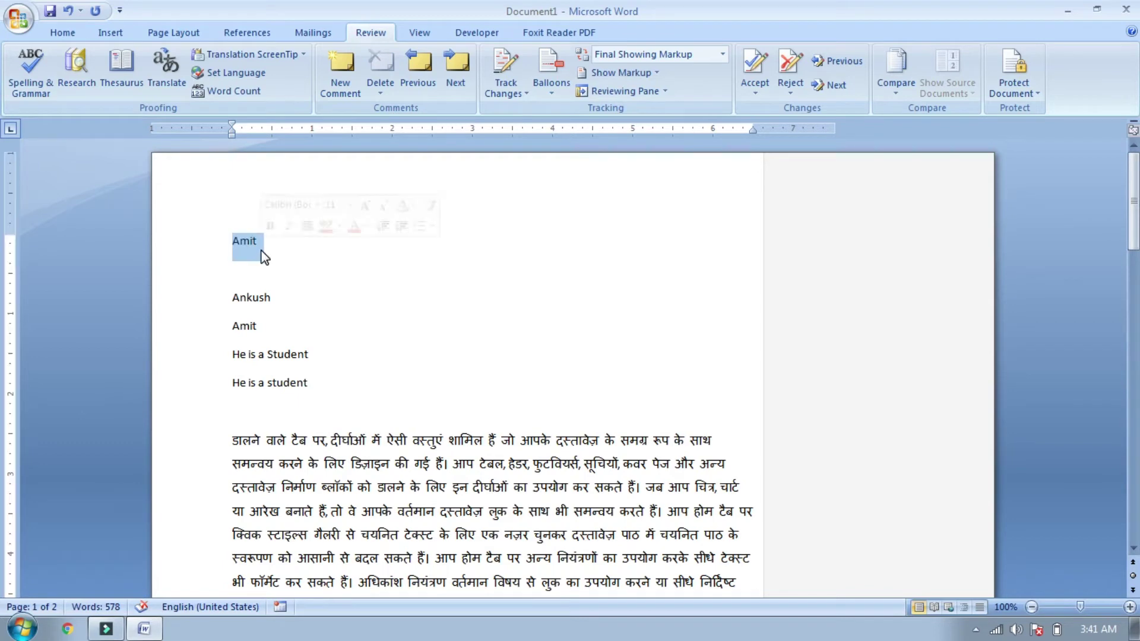
pyautogui.click(340, 80)
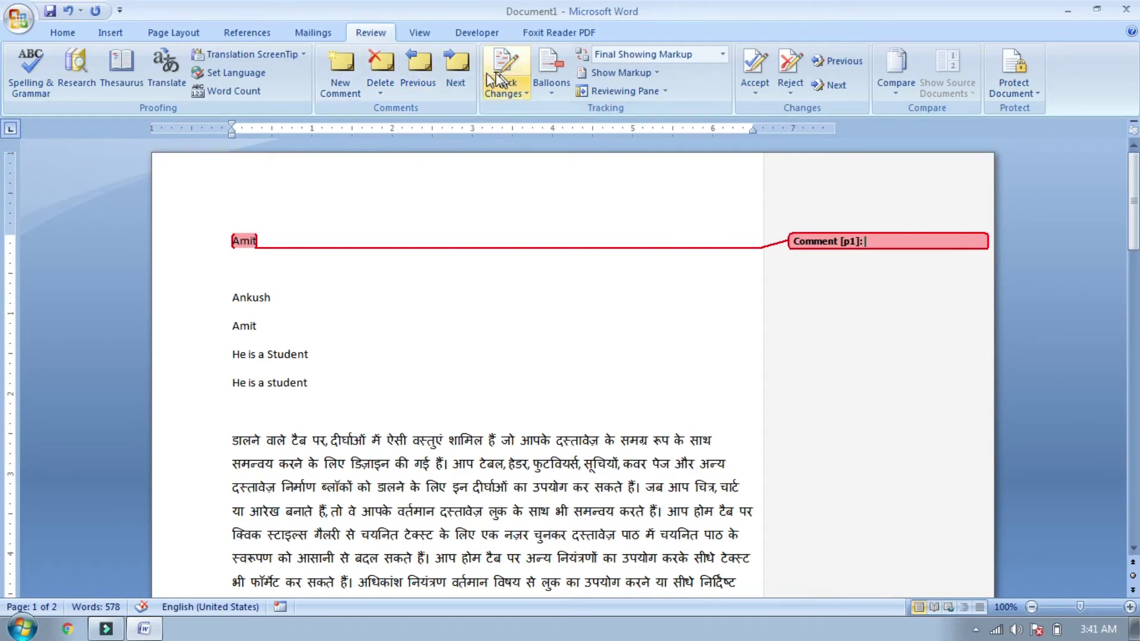
pyautogui.click(460, 74)
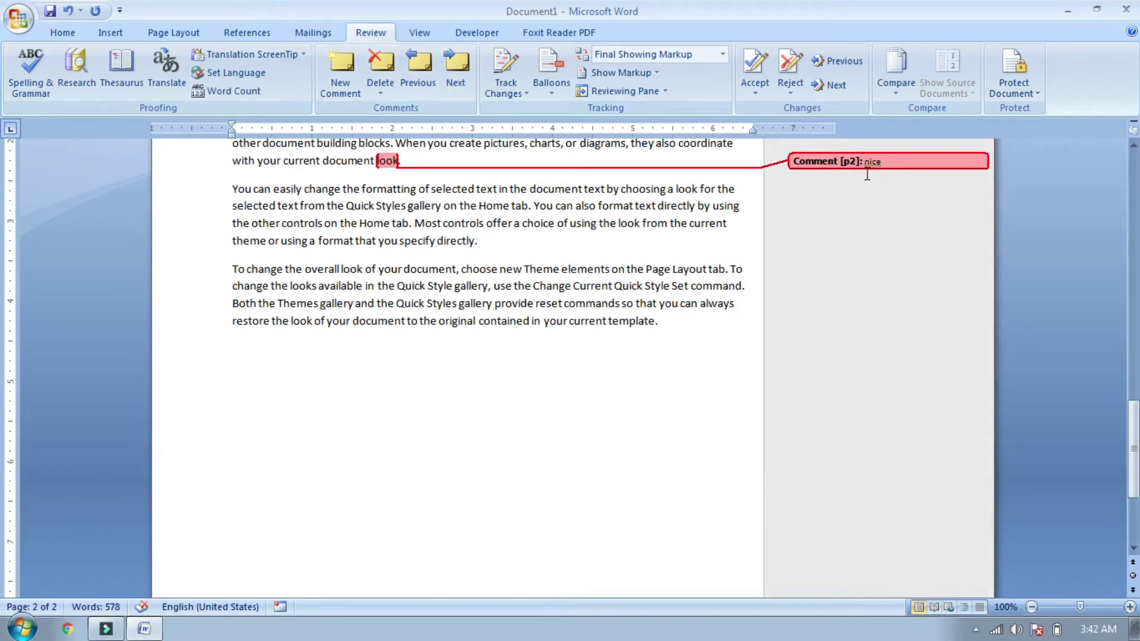
# Step: Cycle through the comments, wrapping to the start, and delete the empty comment on the first name
pyautogui.click(457, 69)
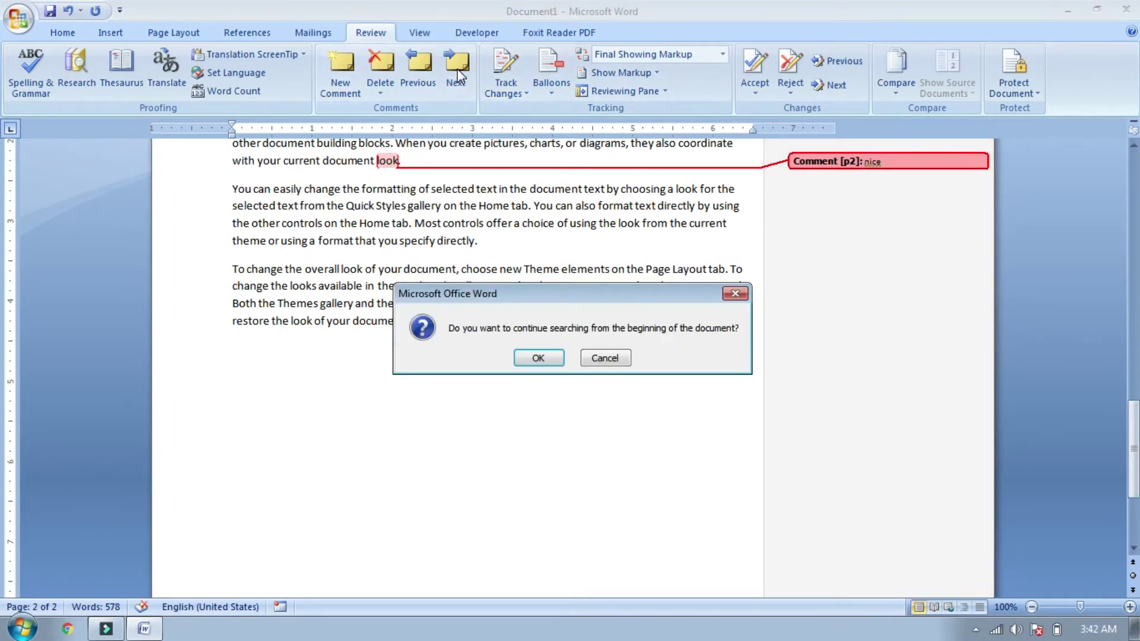
pyautogui.click(545, 357)
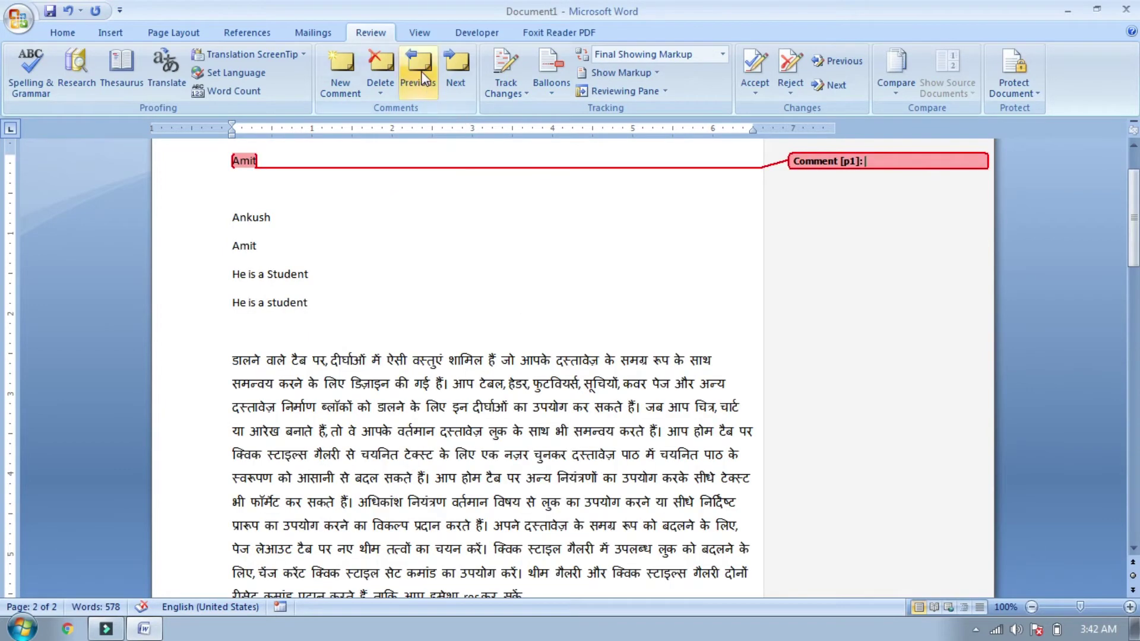
pyautogui.click(457, 76)
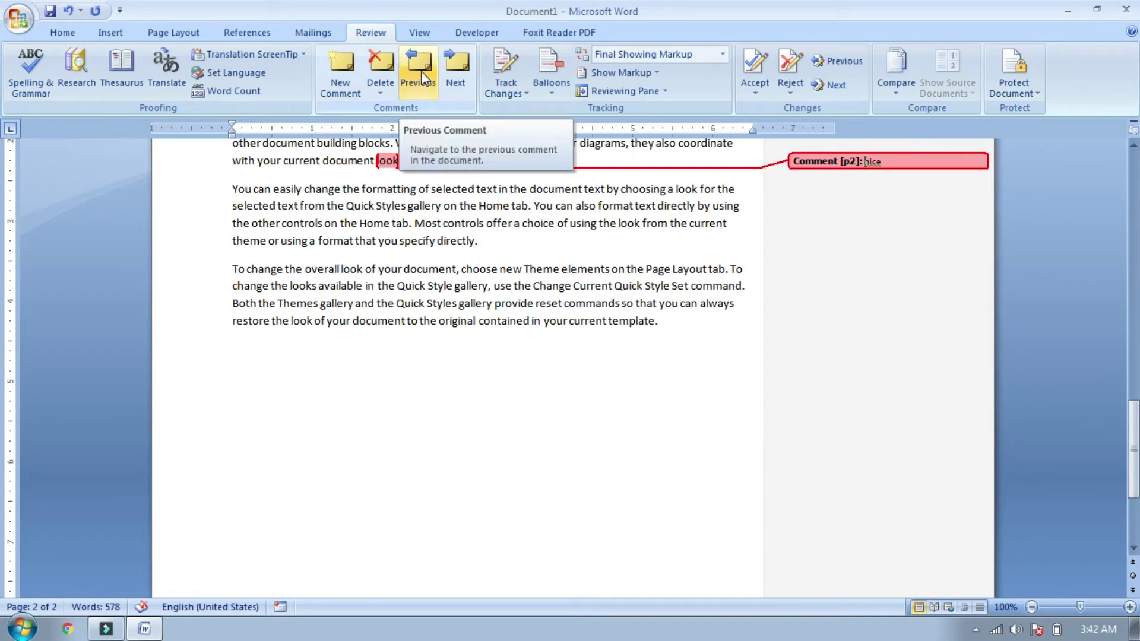
pyautogui.click(423, 77)
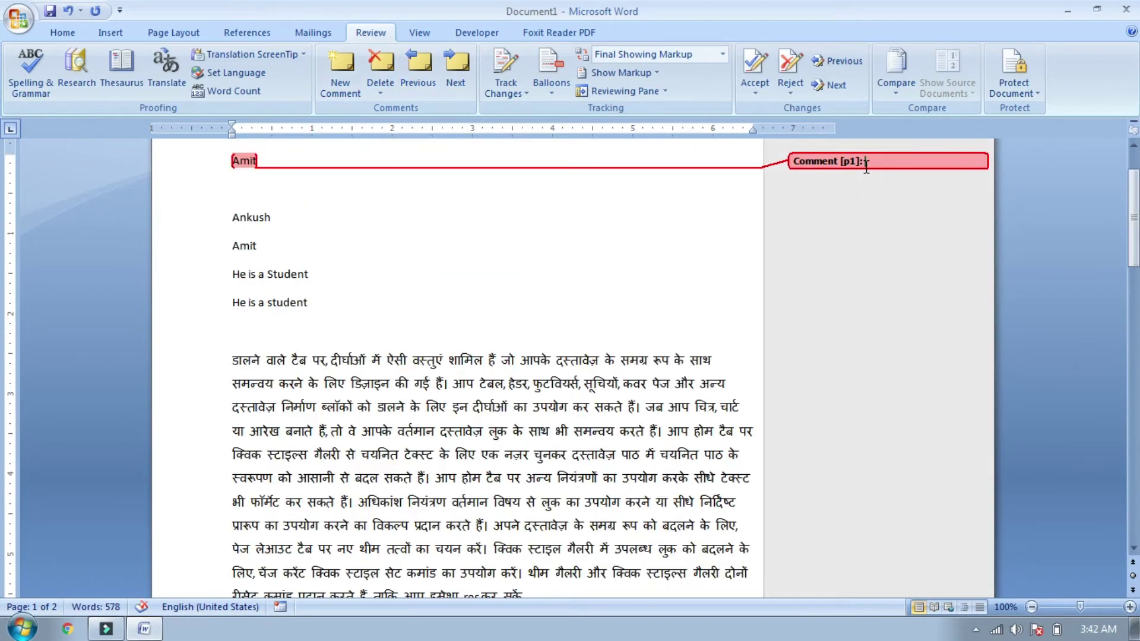
pyautogui.click(394, 64)
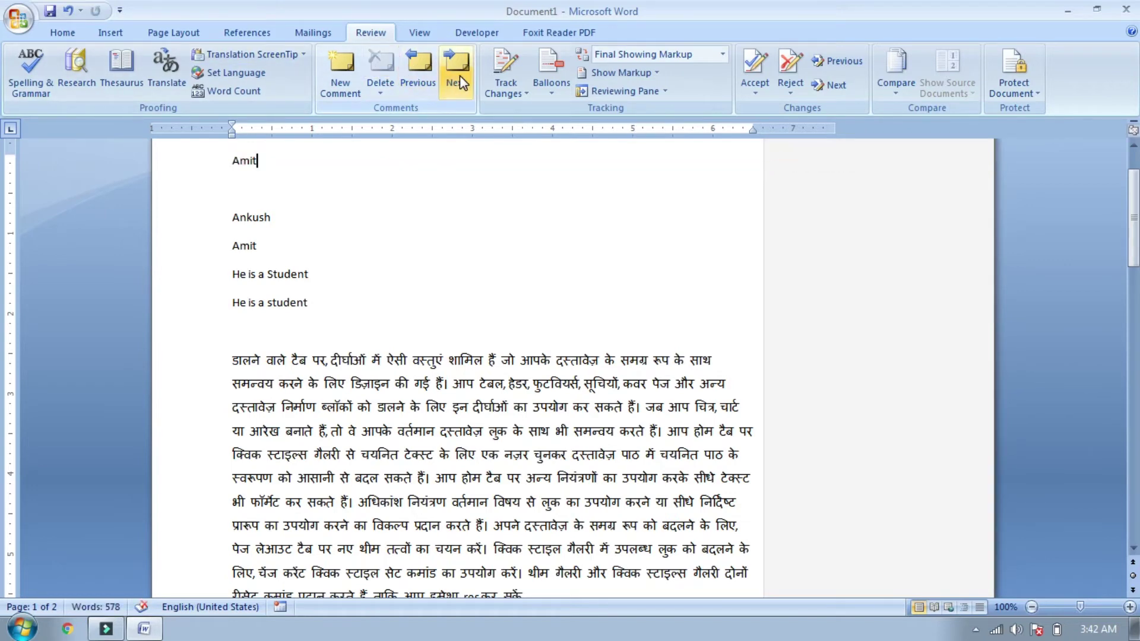
pyautogui.click(460, 76)
# Step: Delete the 'nice' comment on 'look' and remove the document's last paragraph
pyautogui.click(387, 58)
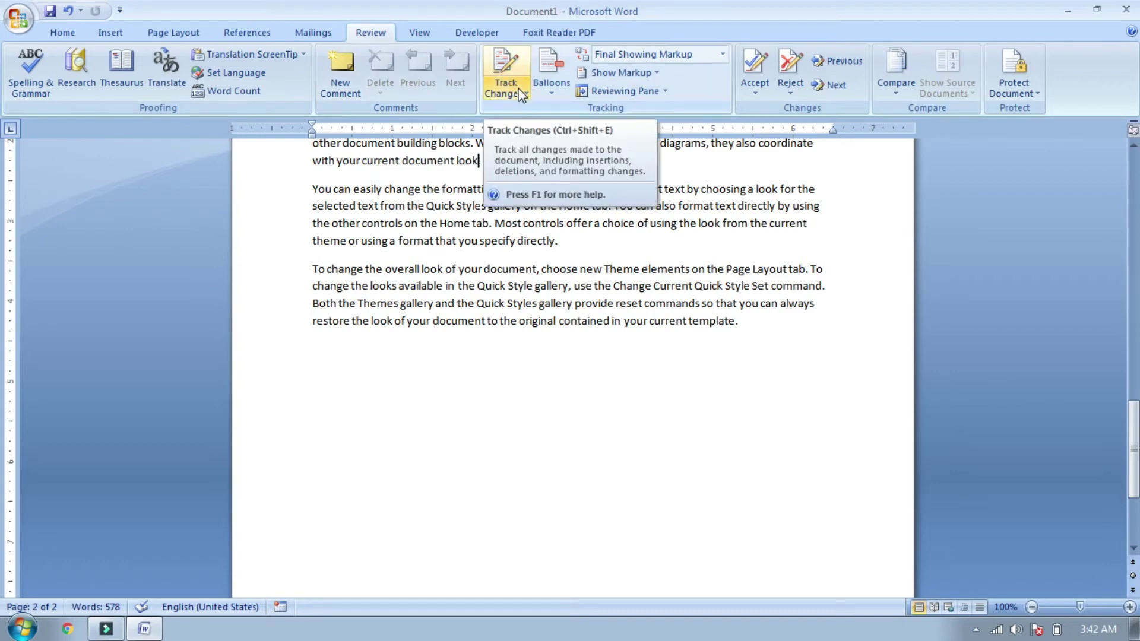
pyautogui.click(476, 347)
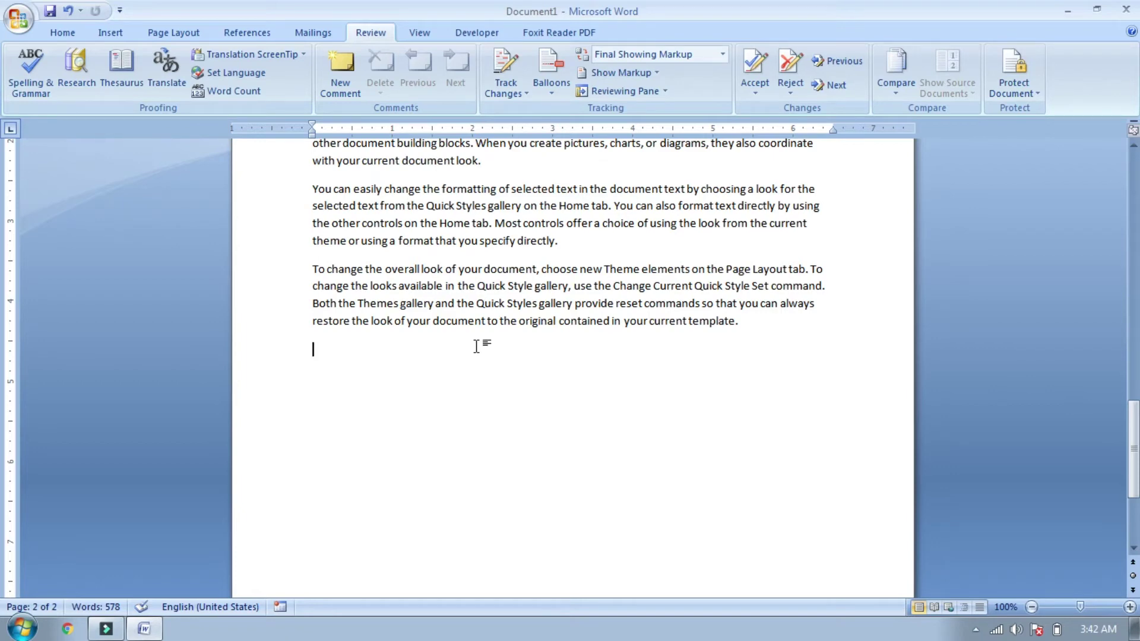
pyautogui.moveTo(0, 494); pyautogui.dragTo(1134, 401)
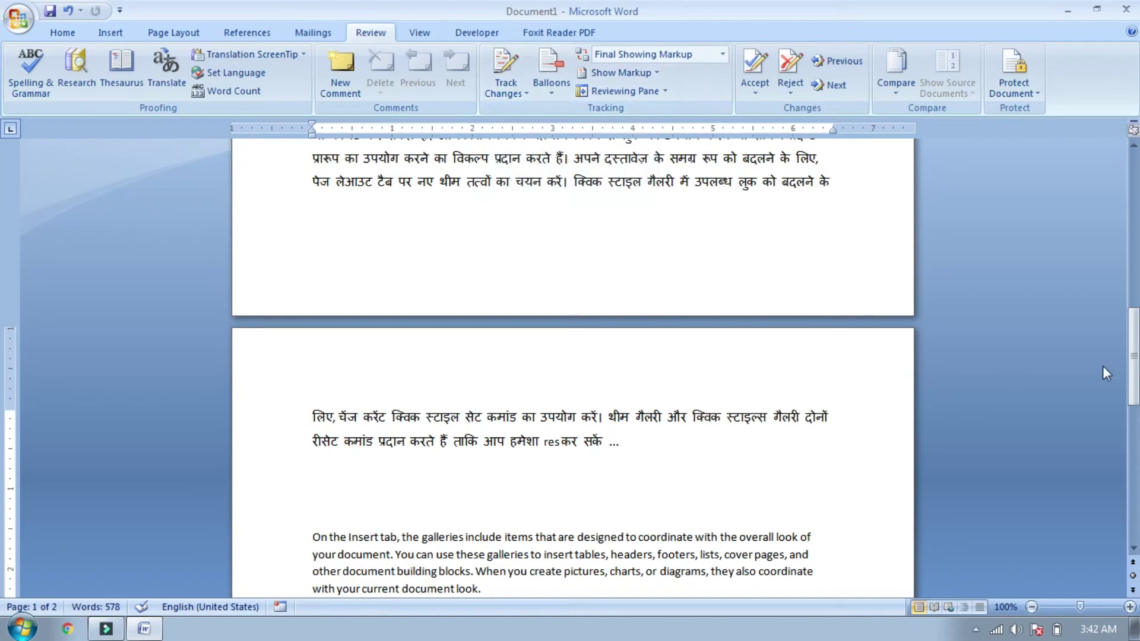
pyautogui.moveTo(1134, 359); pyautogui.dragTo(1134, 413)
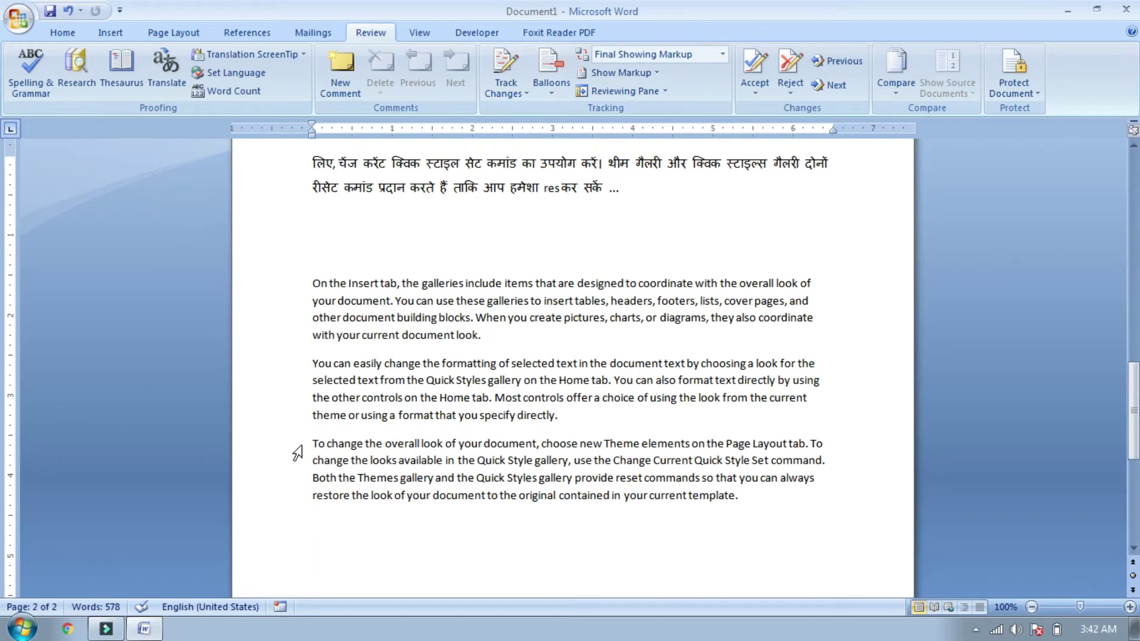
pyautogui.moveTo(309, 445); pyautogui.dragTo(587, 521)
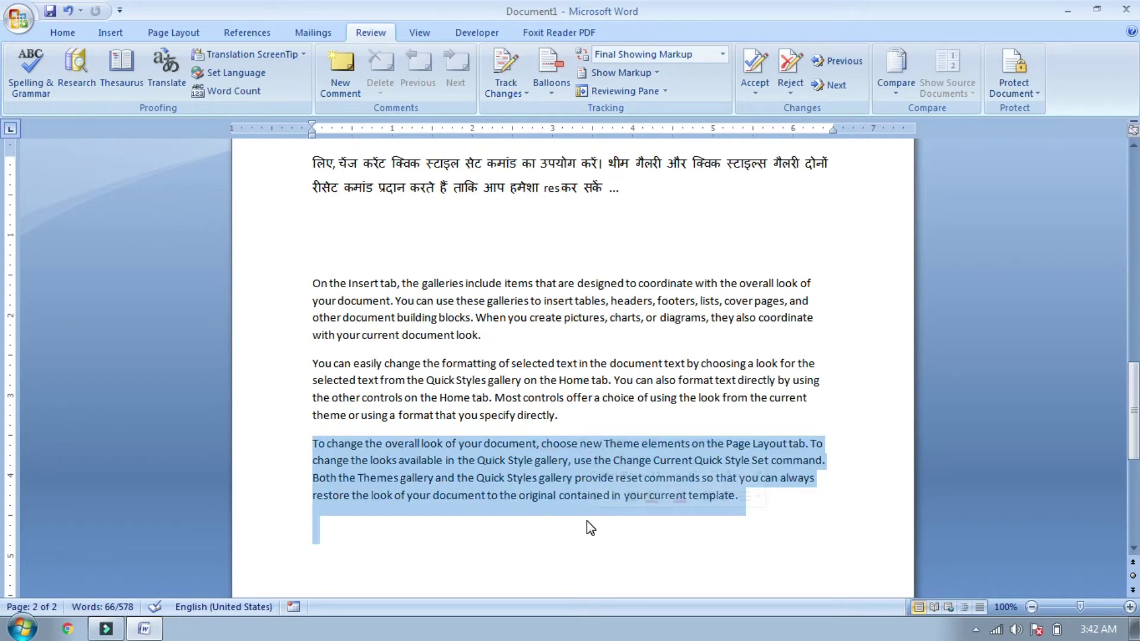
pyautogui.press('Delete')
# Step: Type 'vhg' on a new line, bold the clause ending 'specify directly.', and turn on Track Changes
pyautogui.press('Return')
pyautogui.write('vhg')
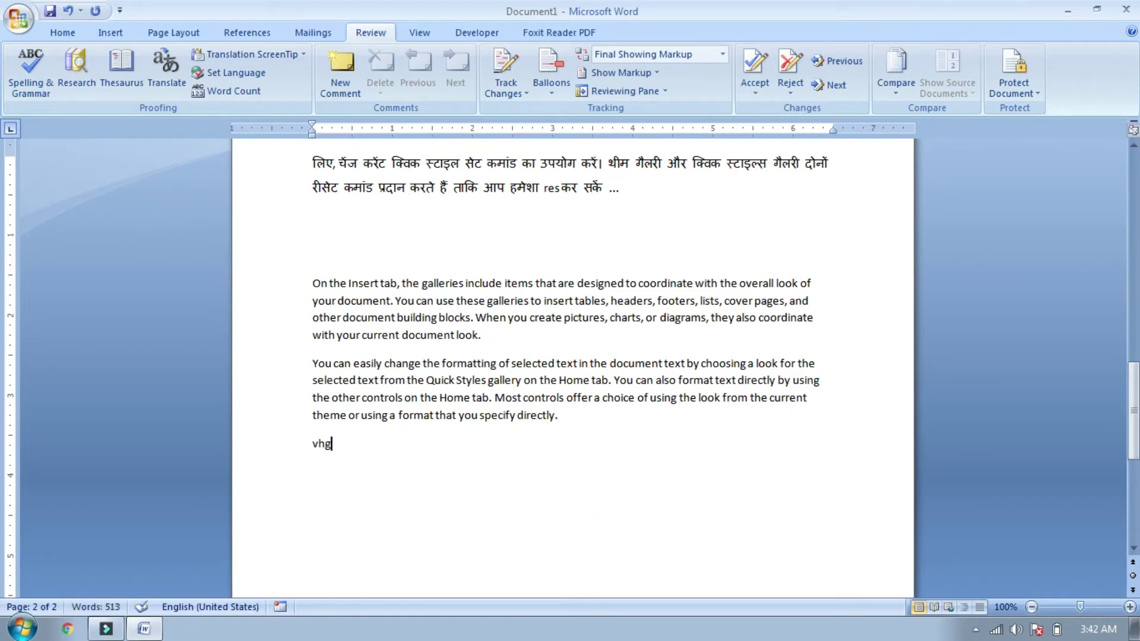
pyautogui.press('Return')
pyautogui.moveTo(348, 415); pyautogui.dragTo(571, 420)
pyautogui.hotkey('ctrl', 'b')
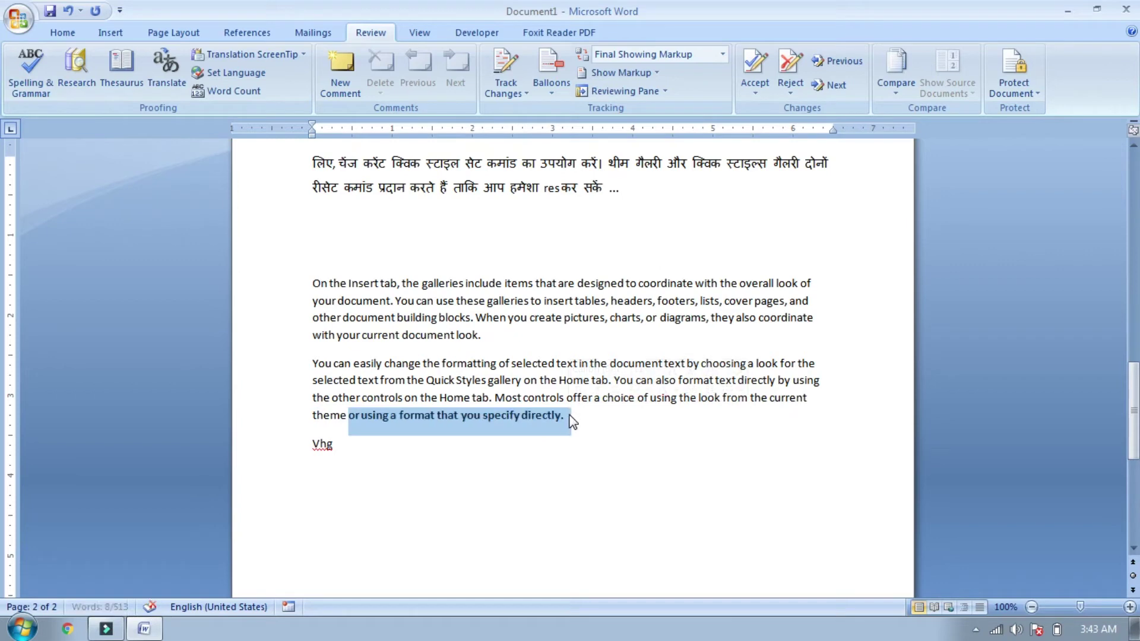
pyautogui.click(572, 508)
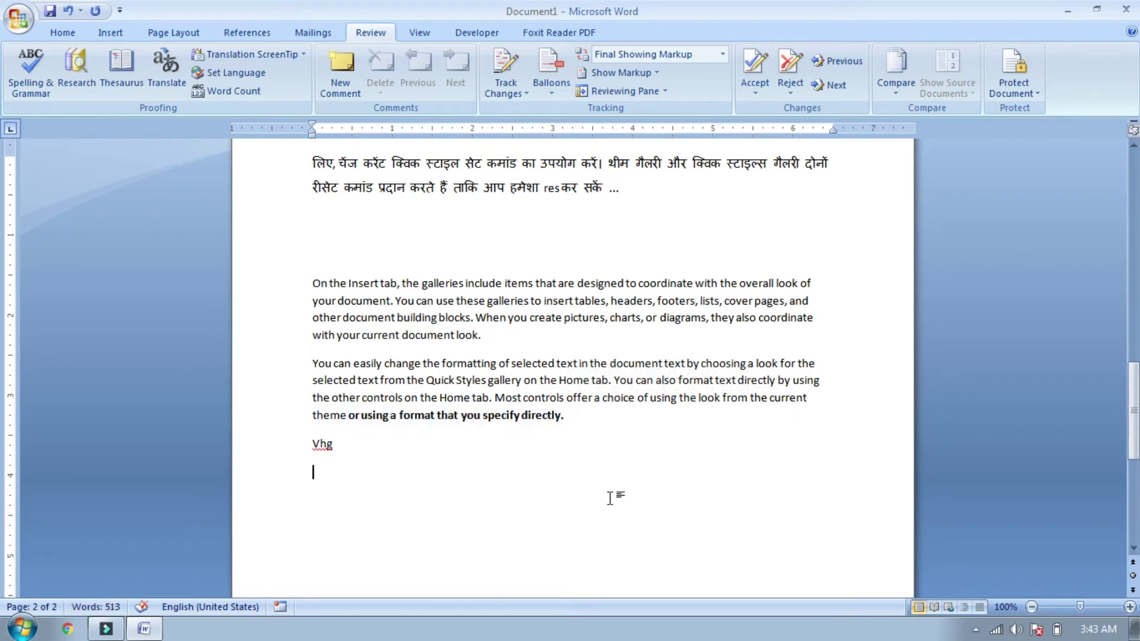
pyautogui.scroll(5, 3, 435)
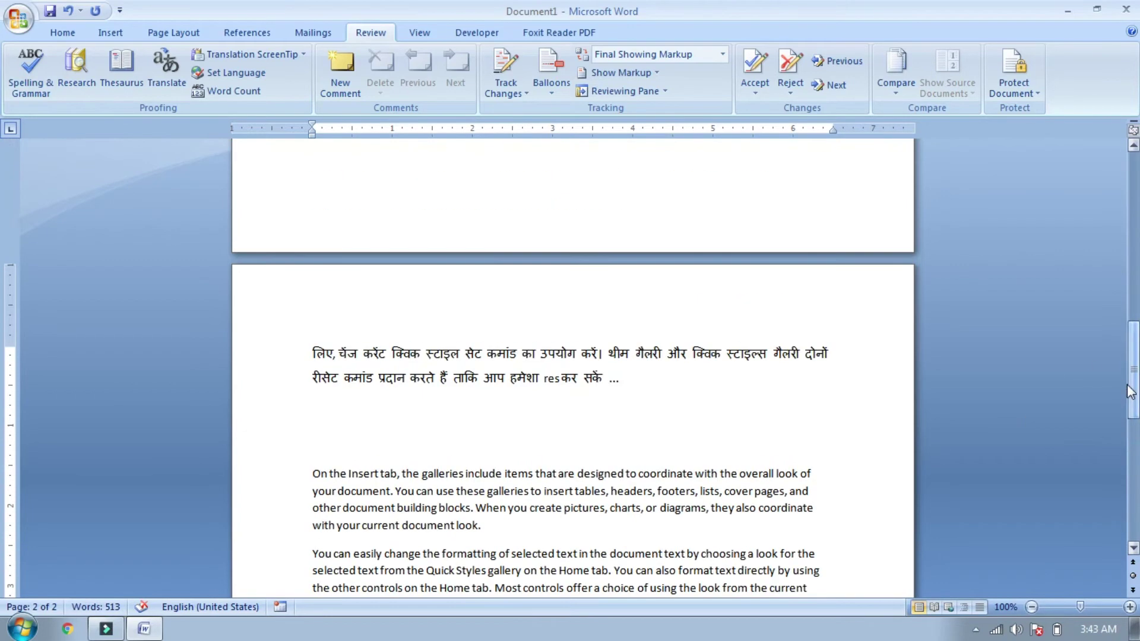
pyautogui.click(499, 65)
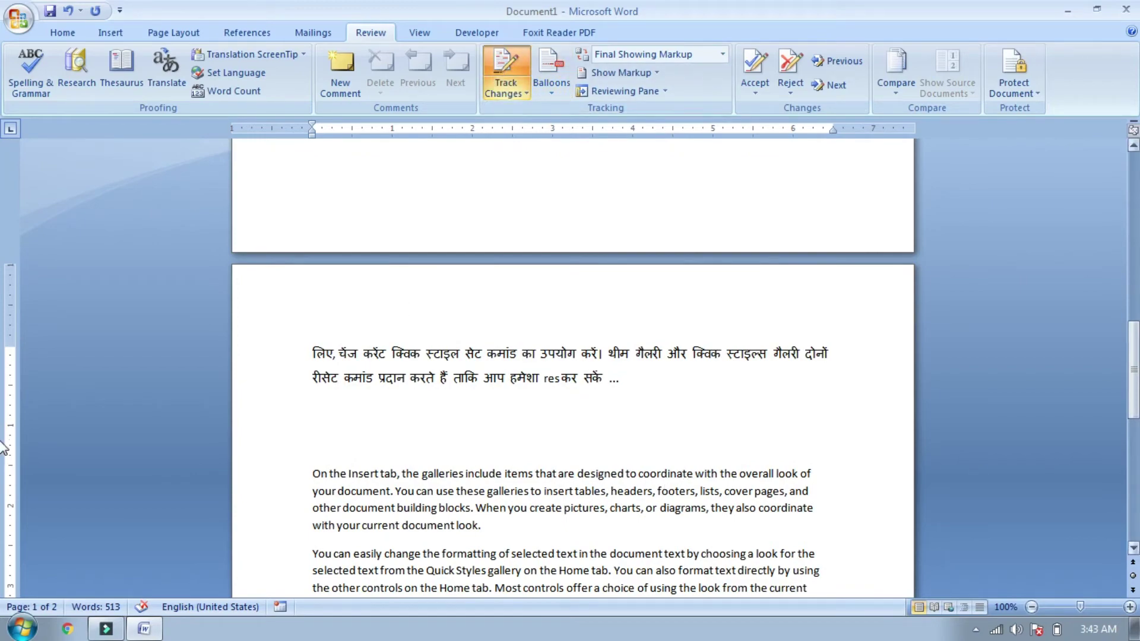
# Step: Bold the top lines from the first name through 'He is a student' as a tracked formatting change
pyautogui.moveTo(1133, 390); pyautogui.dragTo(1133, 223)
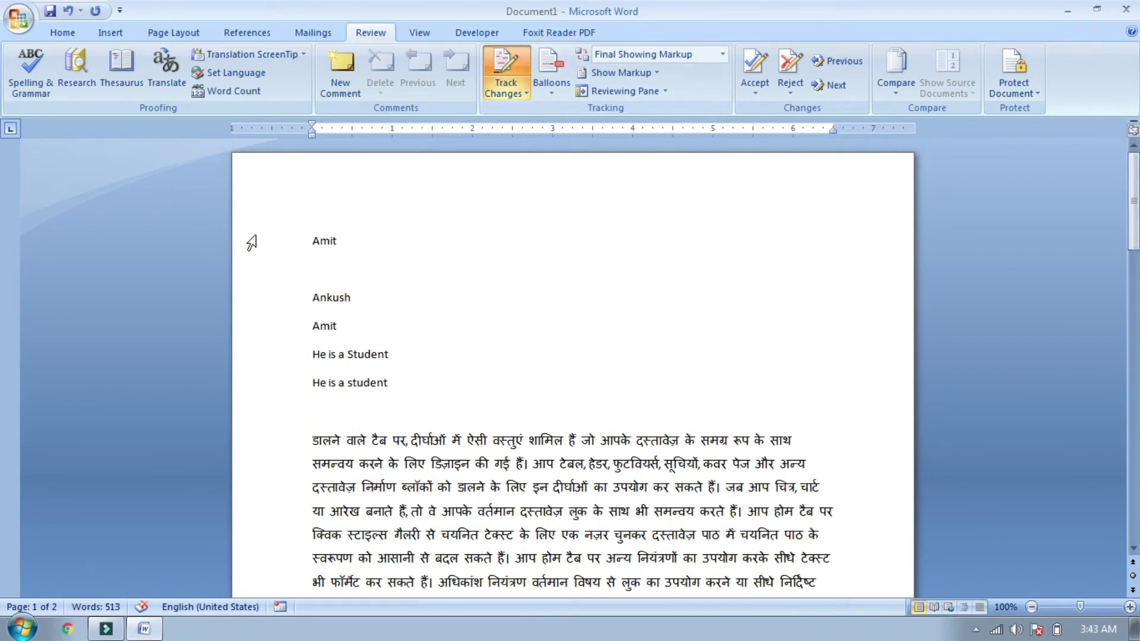
pyautogui.moveTo(309, 244); pyautogui.dragTo(401, 386)
pyautogui.click(72, 36)
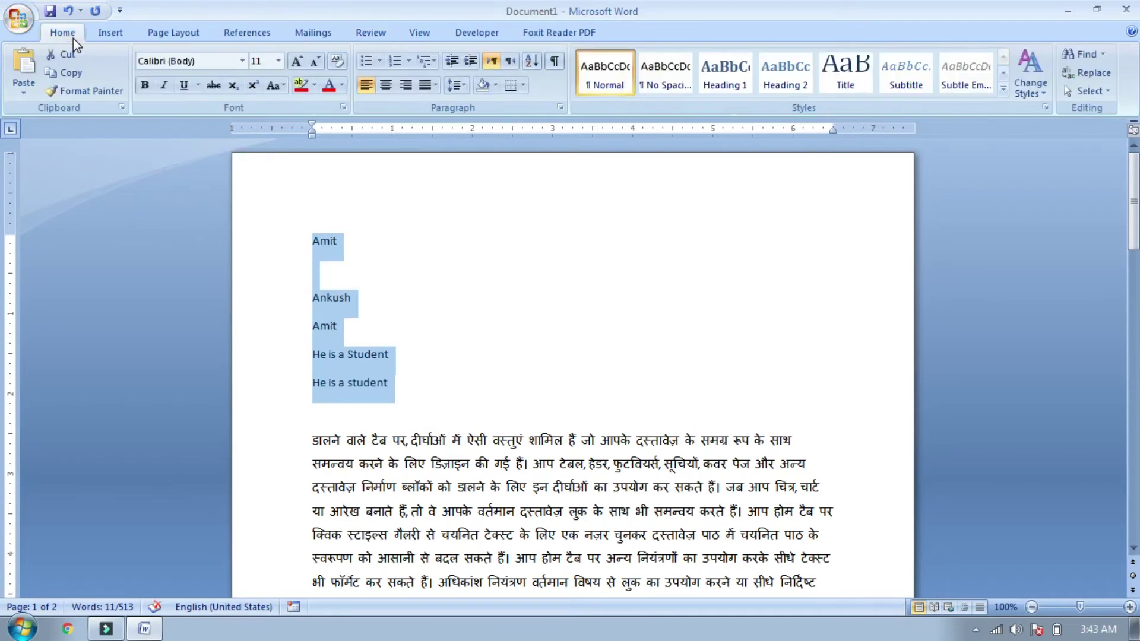
pyautogui.click(145, 85)
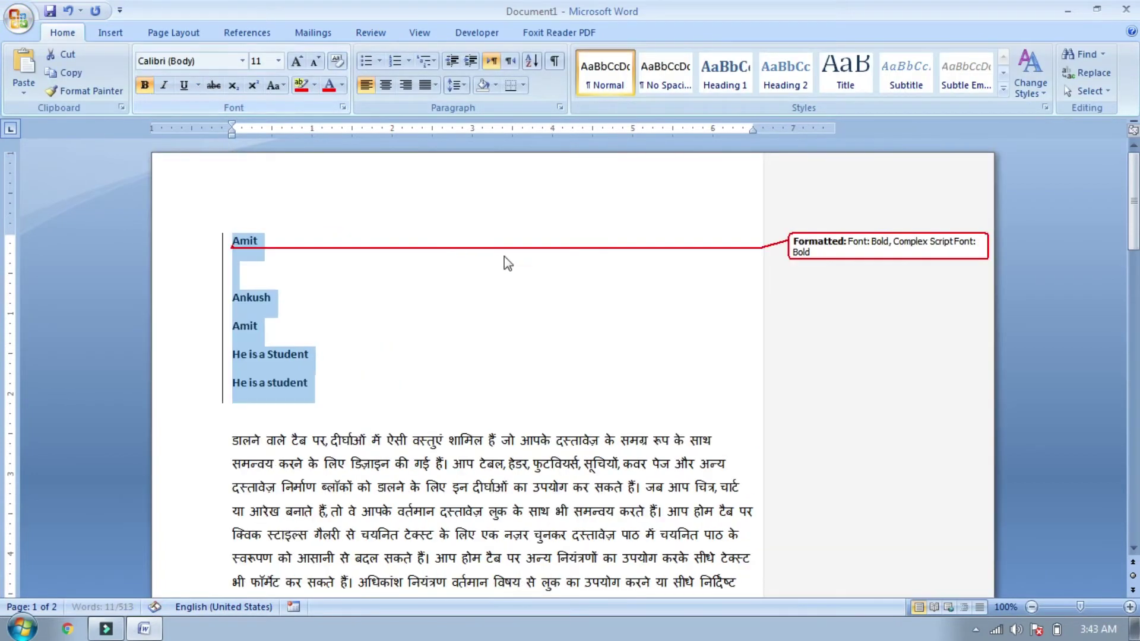
pyautogui.click(324, 255)
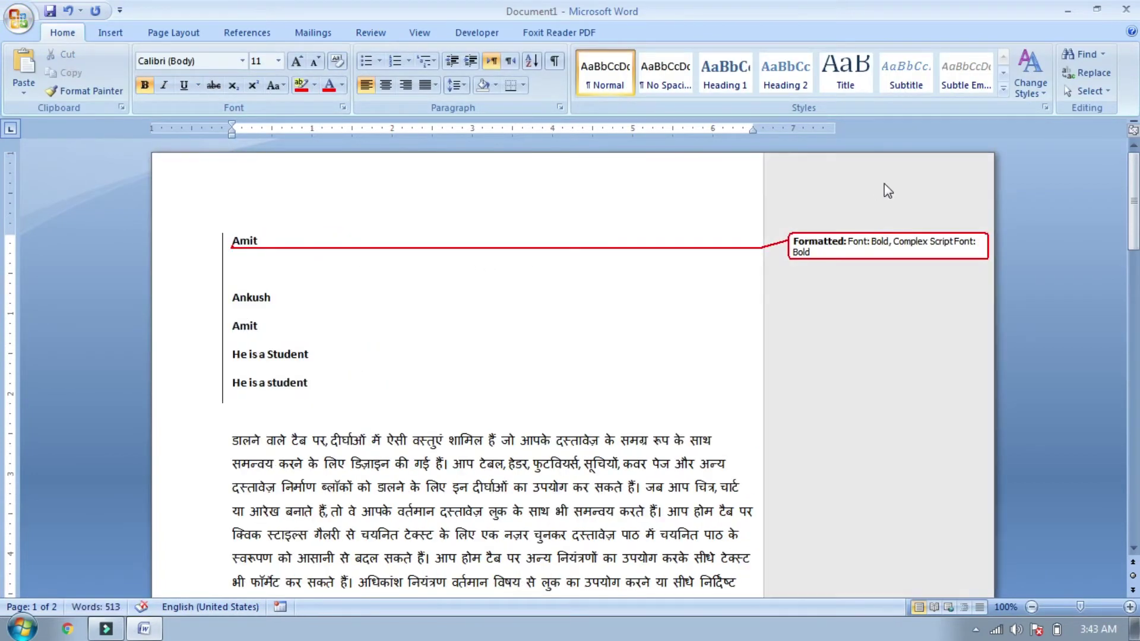
pyautogui.click(373, 33)
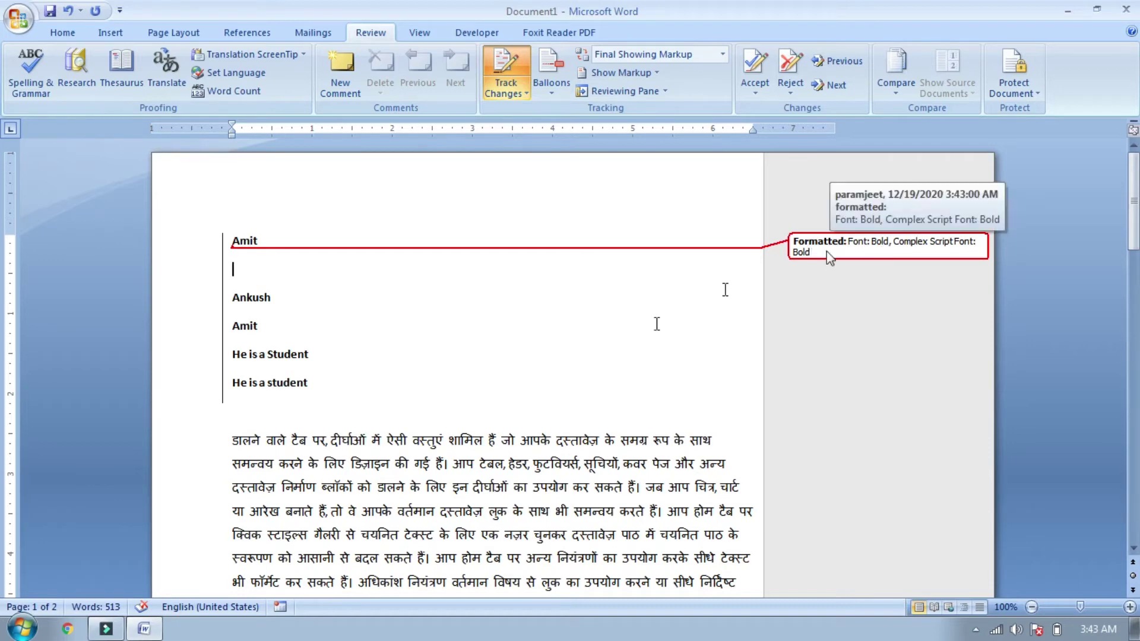
# Step: Delete the first five lines of the Hindi paragraph as a tracked change
pyautogui.moveTo(212, 450); pyautogui.dragTo(284, 541)
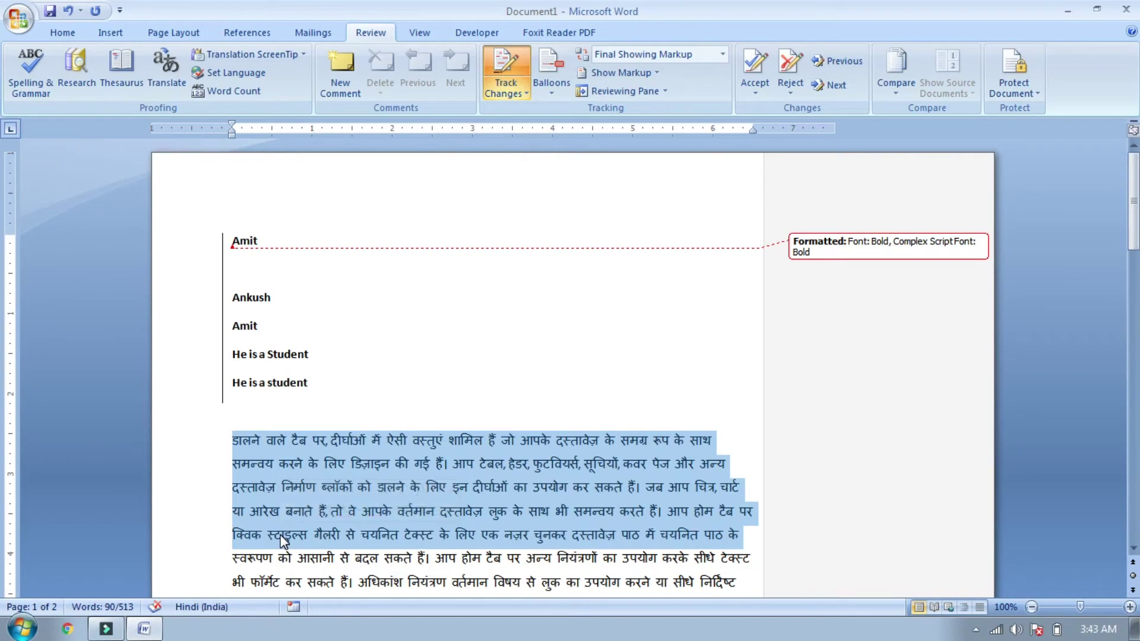
pyautogui.press('Delete')
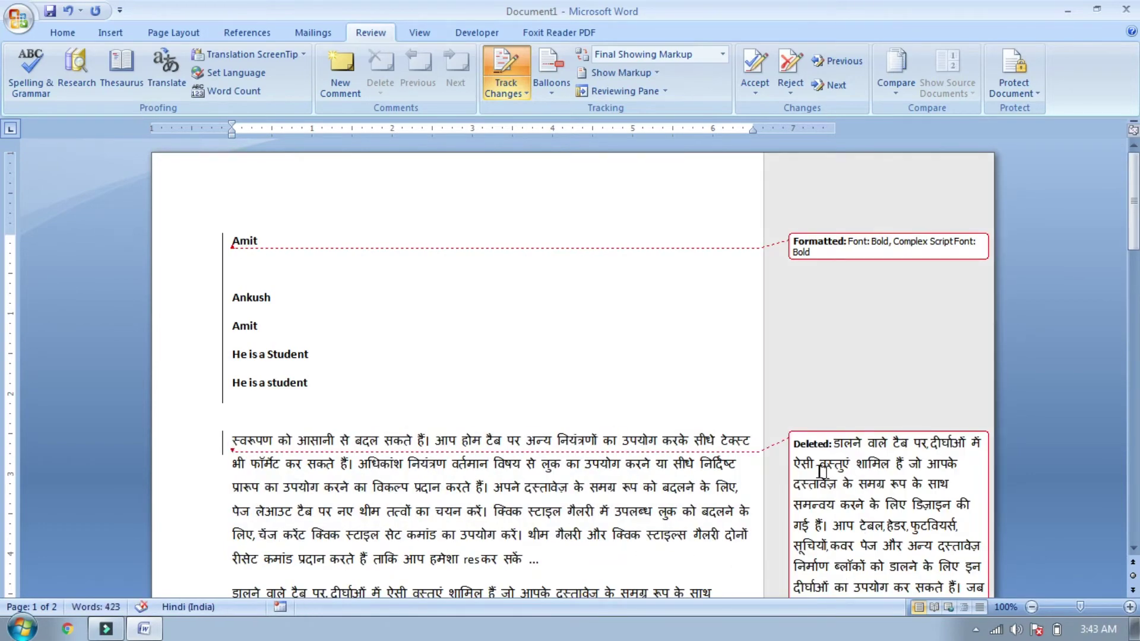
pyautogui.scroll(-5, 306, 449)
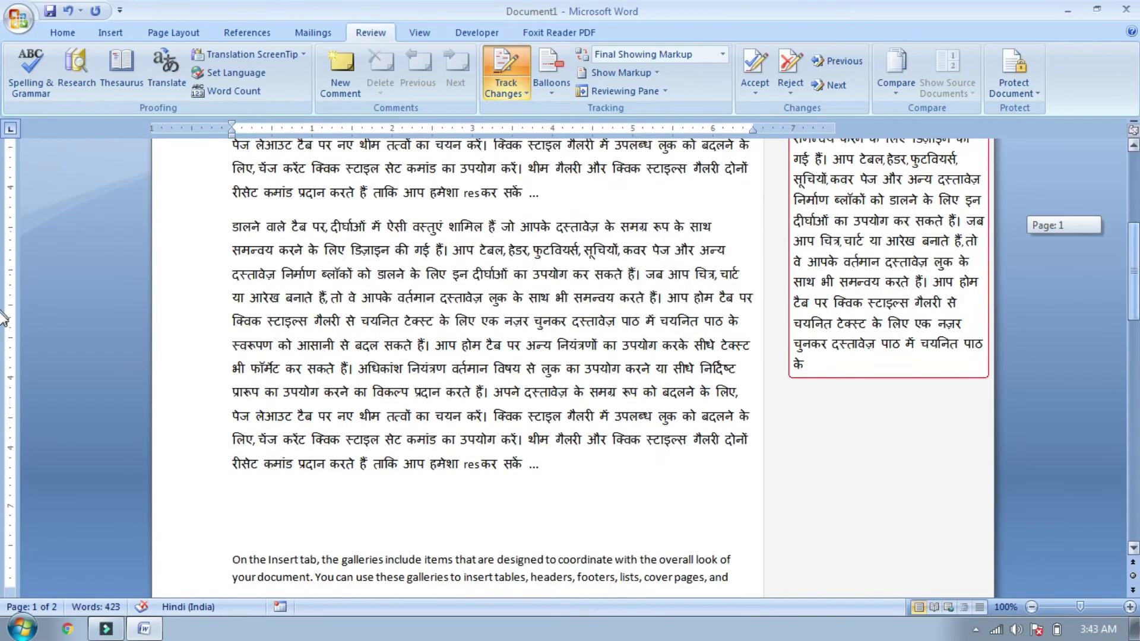
# Step: Colour the opening lines of the English paragraph red from the Home font colour options
pyautogui.moveTo(231, 460); pyautogui.dragTo(731, 480)
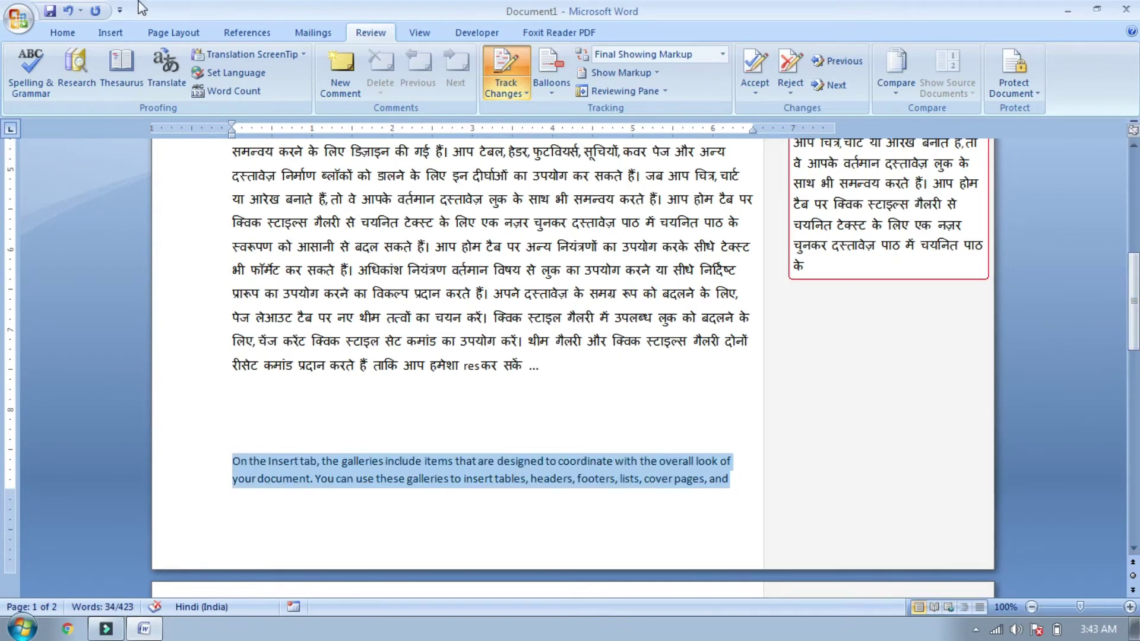
pyautogui.click(66, 34)
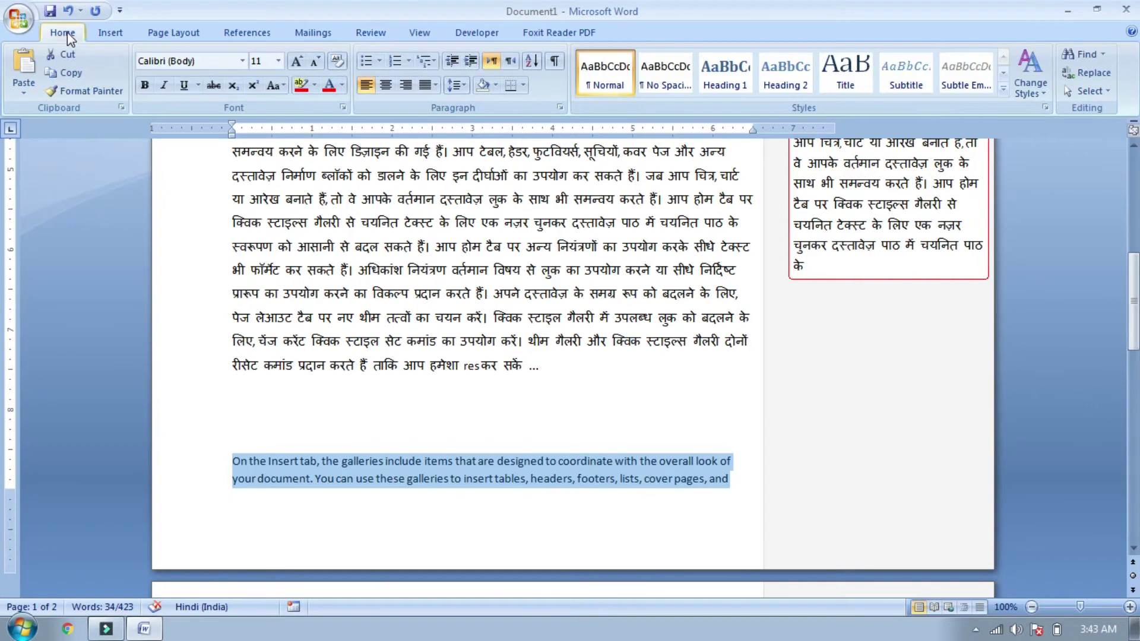
pyautogui.click(345, 90)
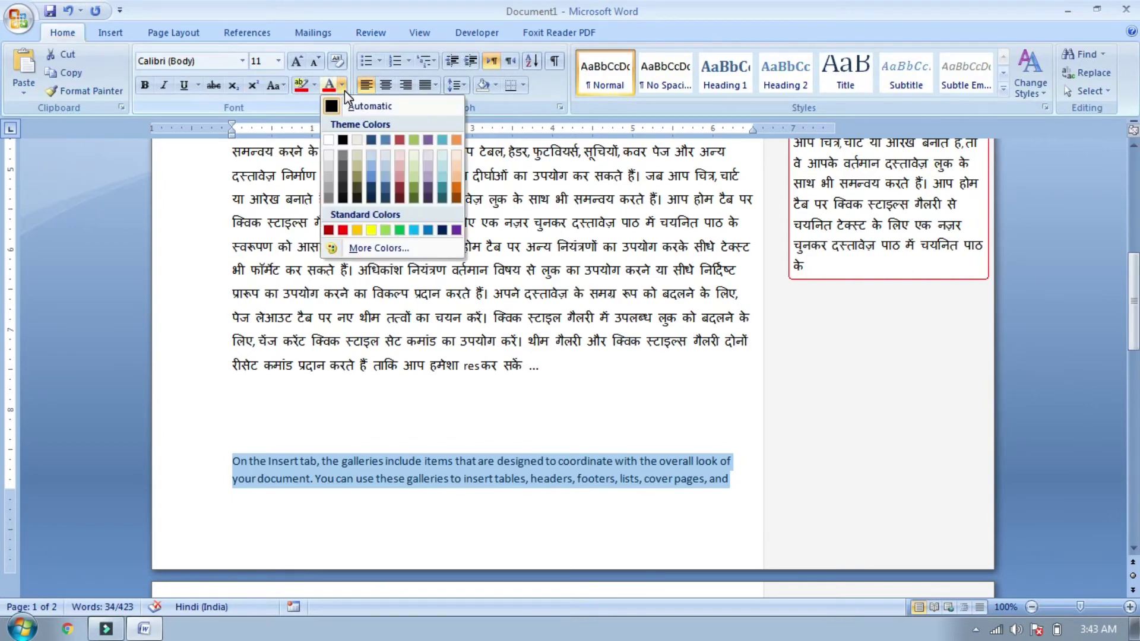
pyautogui.click(343, 230)
pyautogui.click(520, 380)
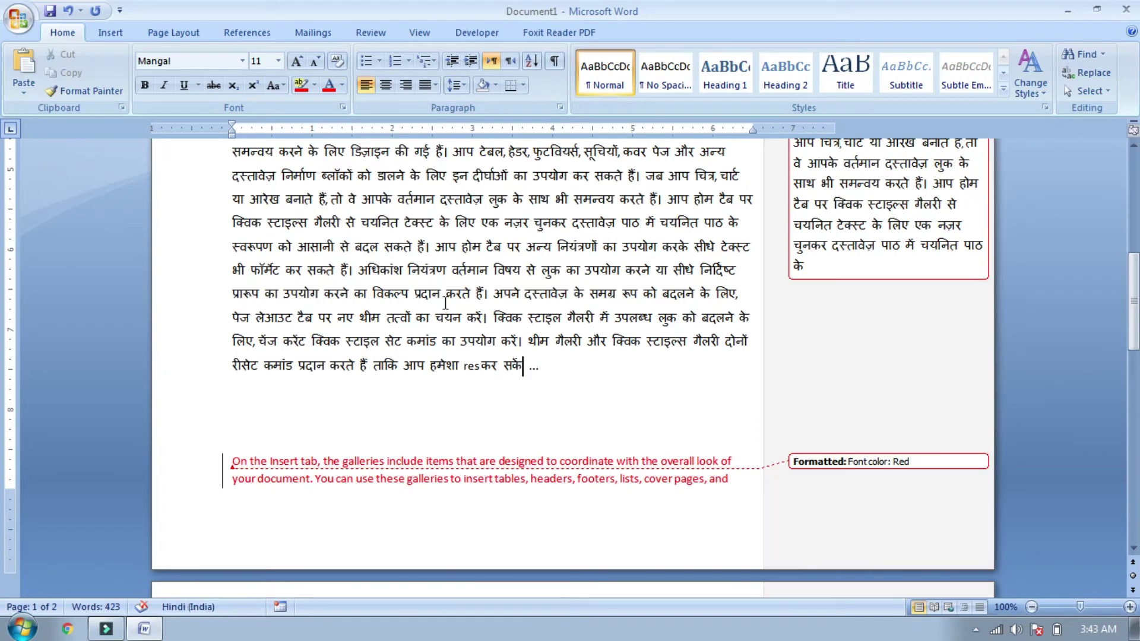
pyautogui.click(422, 33)
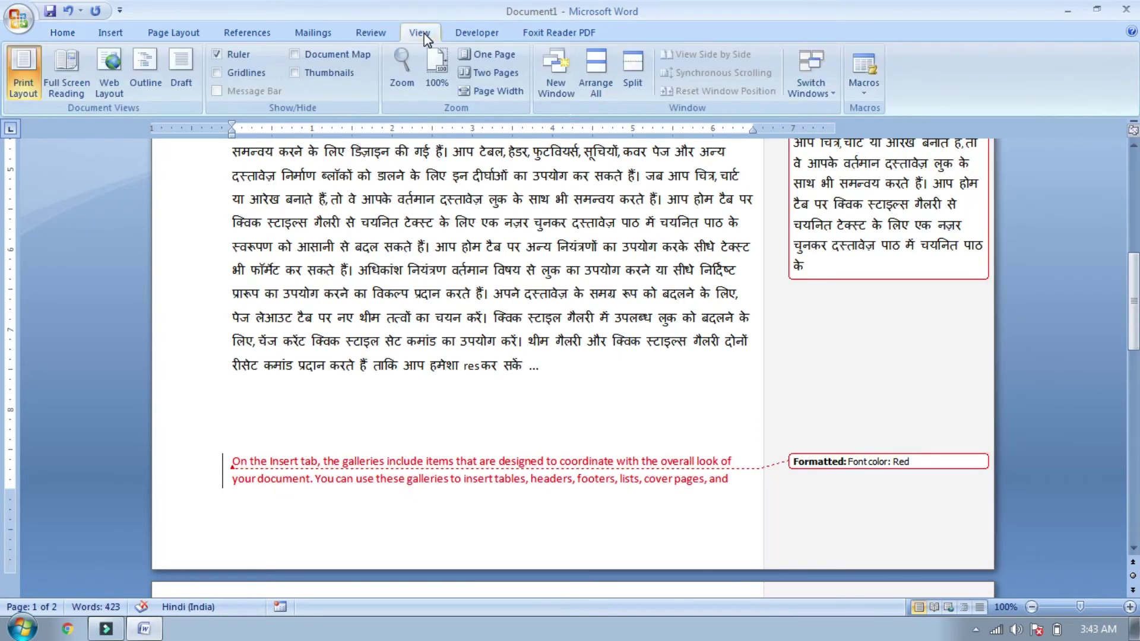
pyautogui.click(376, 30)
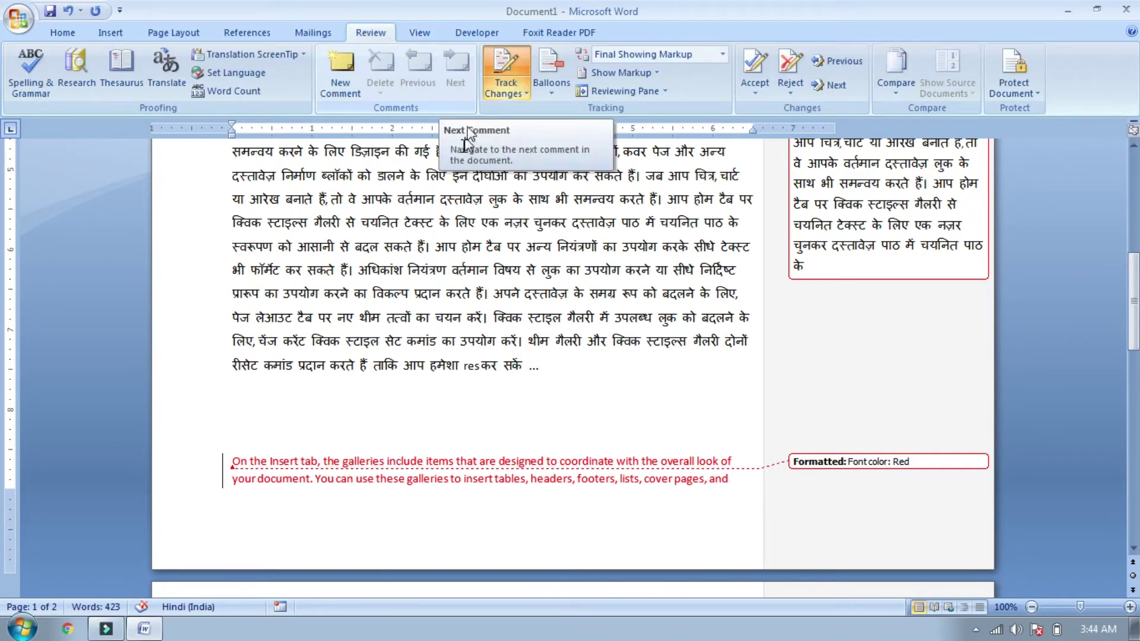
# Step: Italicise the Hindi text from होम to उपयोग with Ctrl+I, then scroll down to page 2
pyautogui.moveTo(451, 274); pyautogui.dragTo(678, 277)
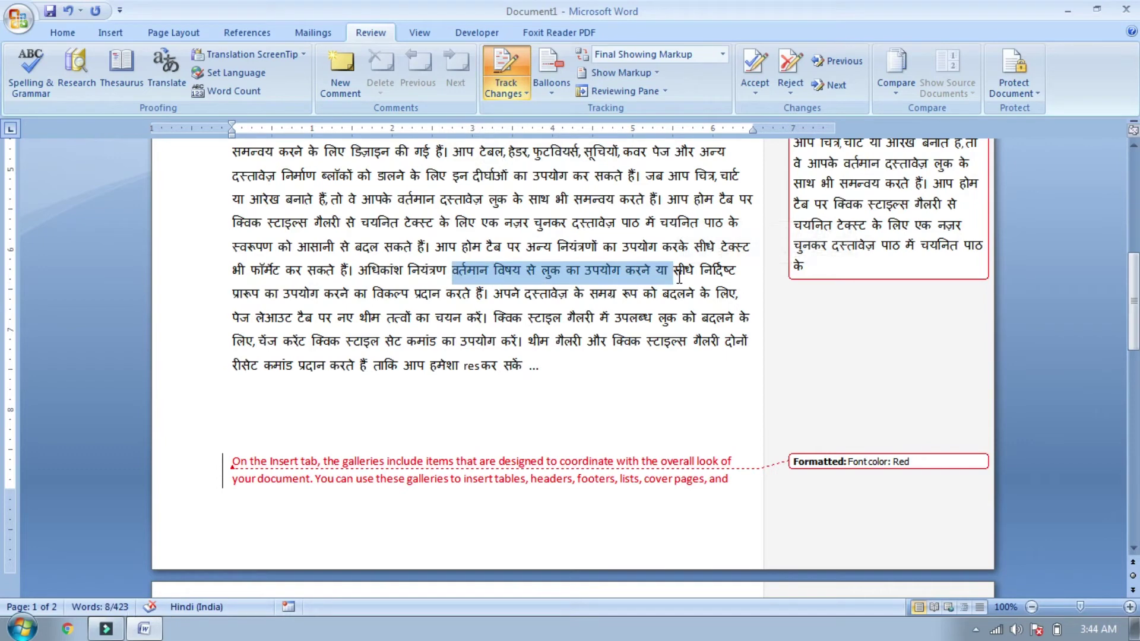
pyautogui.press('Left')
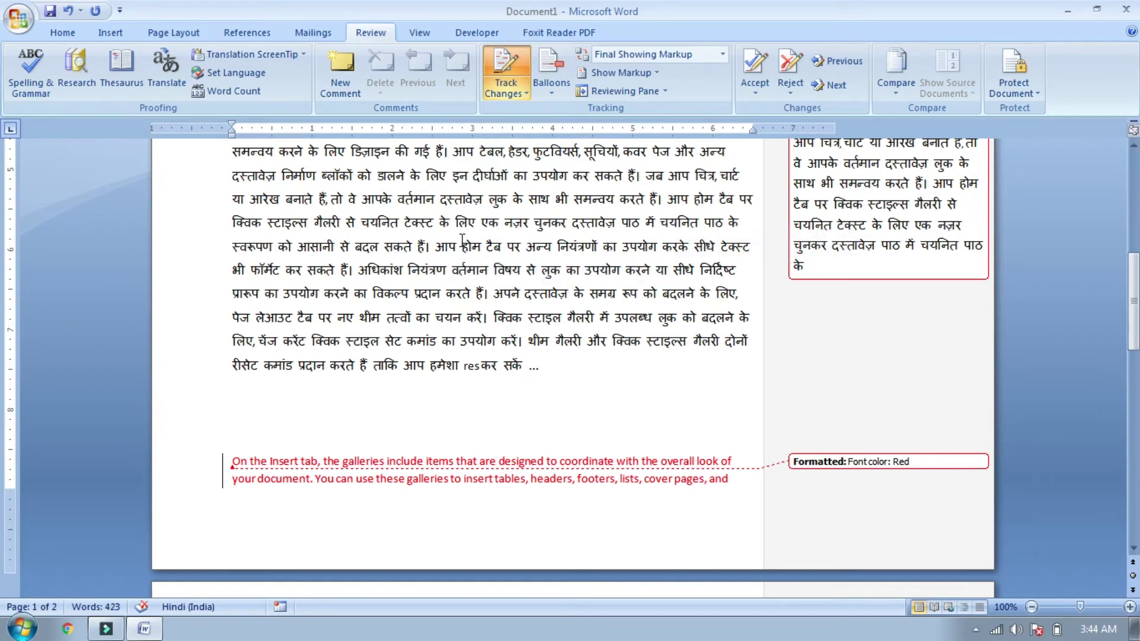
pyautogui.moveTo(462, 246); pyautogui.dragTo(612, 275)
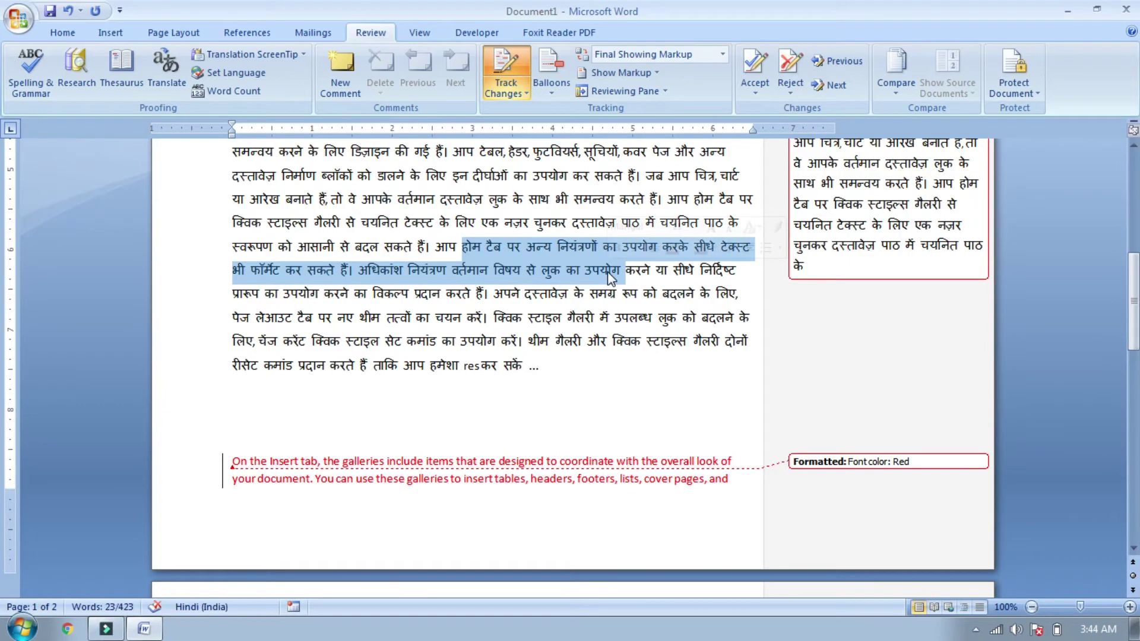
pyautogui.hotkey('ctrl', 'i')
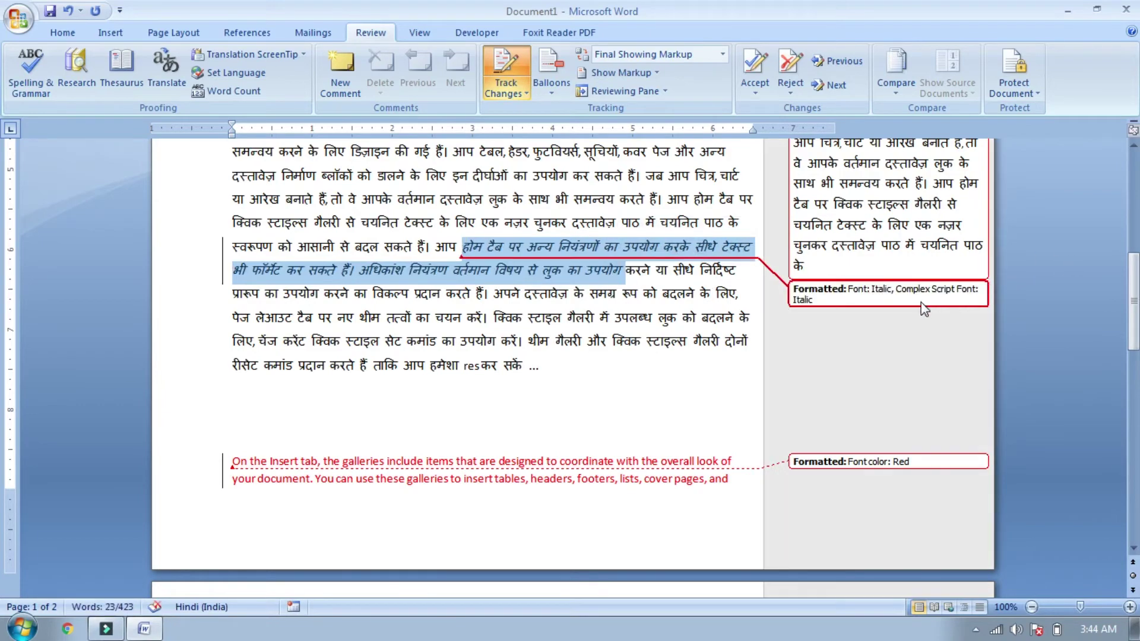
pyautogui.moveTo(1131, 299); pyautogui.dragTo(1101, 236)
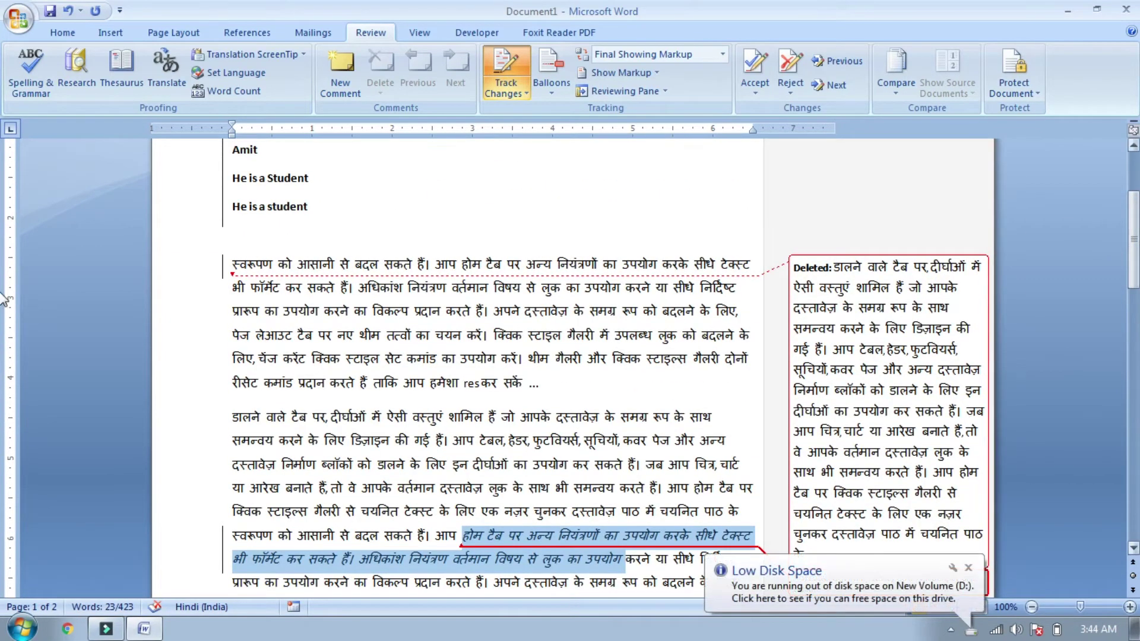
pyautogui.moveTo(1137, 256); pyautogui.dragTo(1134, 390)
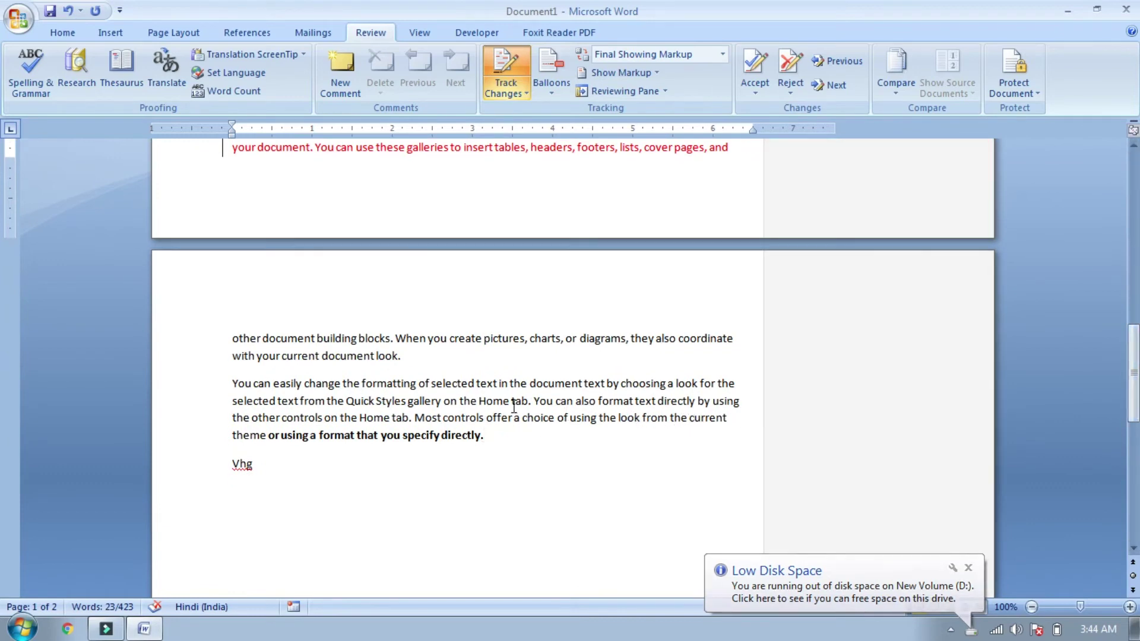
# Step: Add a new comment reading 'nice' on the word 'directly.'
pyautogui.click(493, 434)
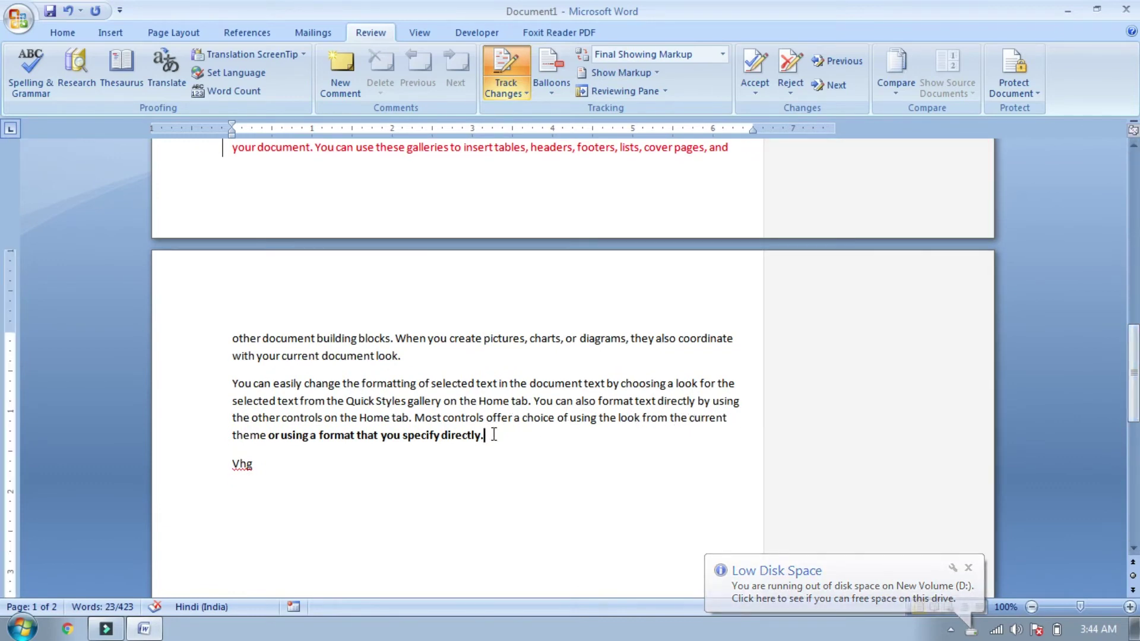
pyautogui.click(345, 59)
pyautogui.write('nice')
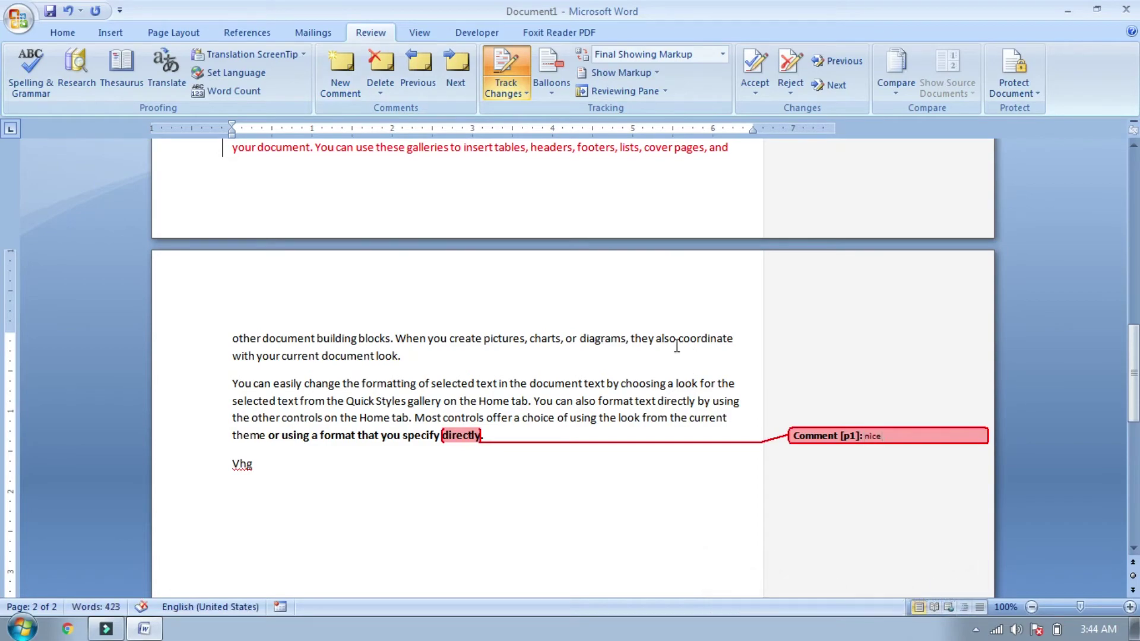
pyautogui.click(676, 346)
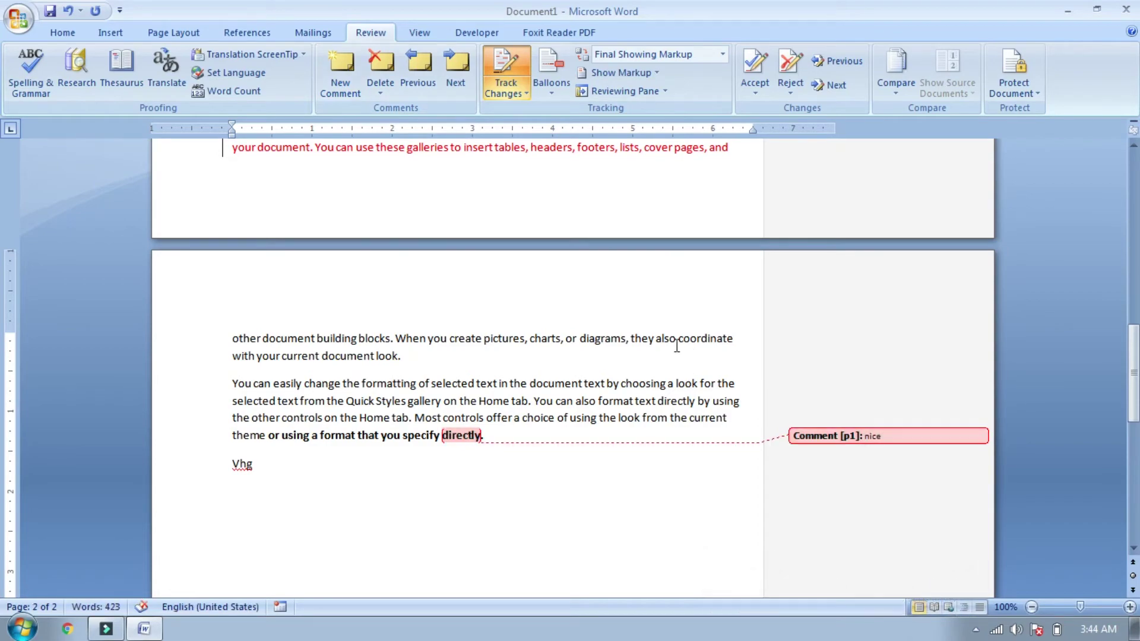
pyautogui.scroll(10, 3, 412)
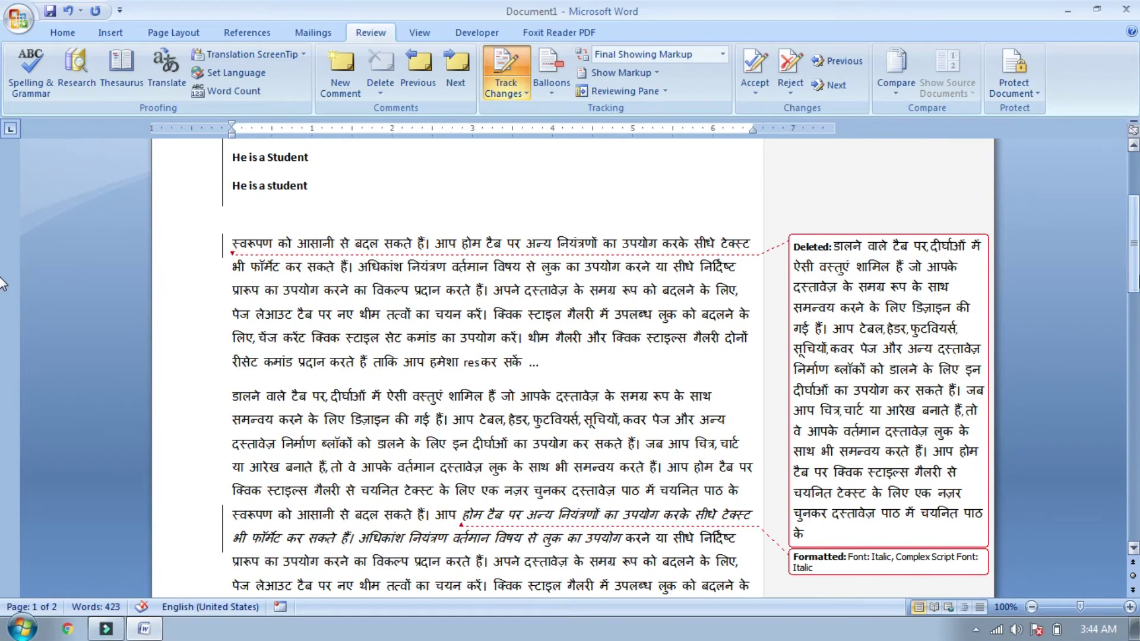
pyautogui.moveTo(1134, 255); pyautogui.dragTo(1135, 231)
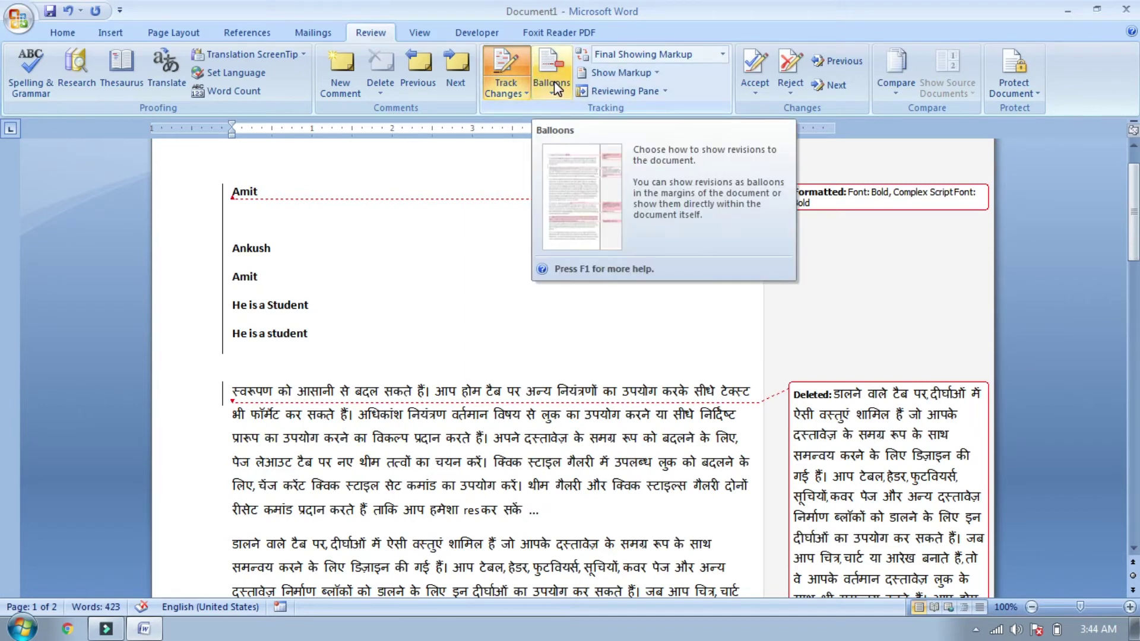
pyautogui.click(554, 81)
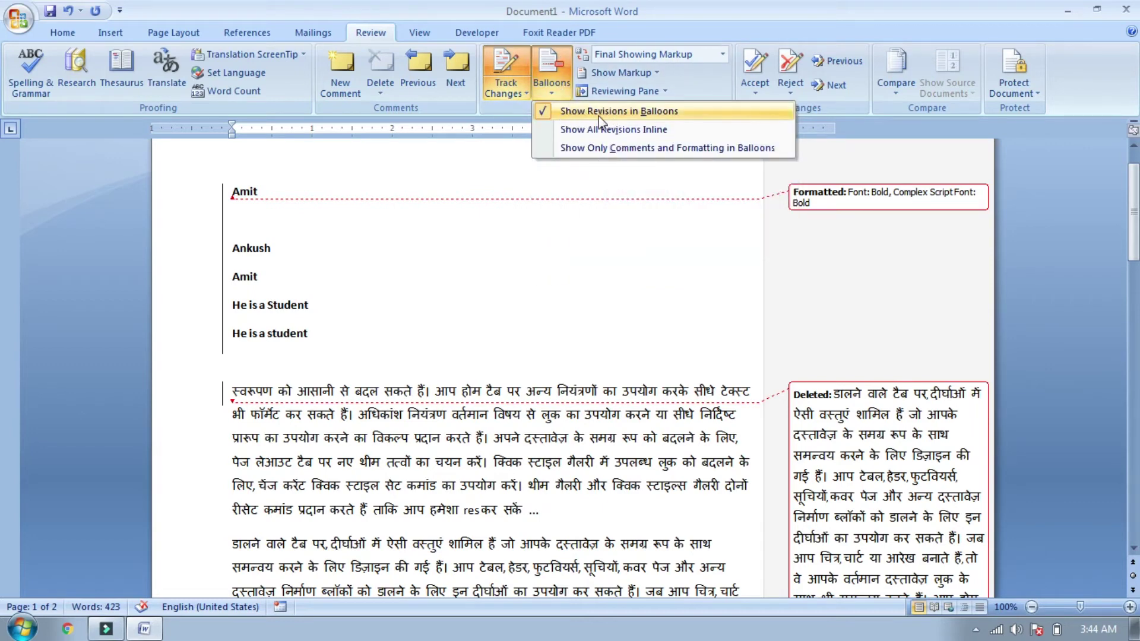
pyautogui.click(682, 302)
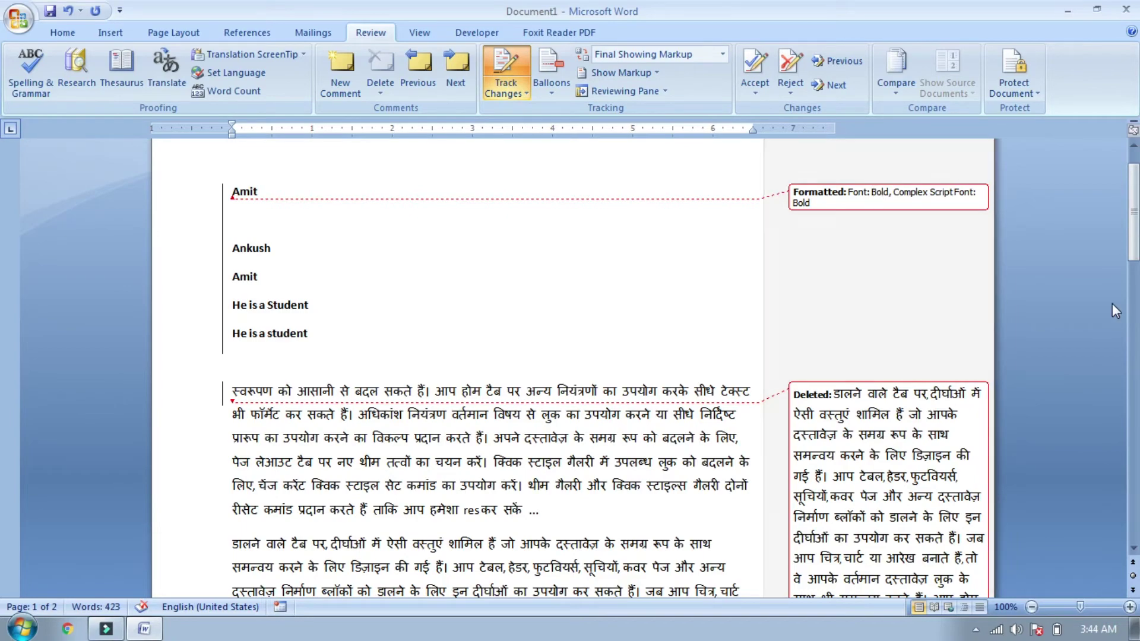
pyautogui.click(1134, 255)
pyautogui.moveTo(1135, 256); pyautogui.dragTo(1135, 353)
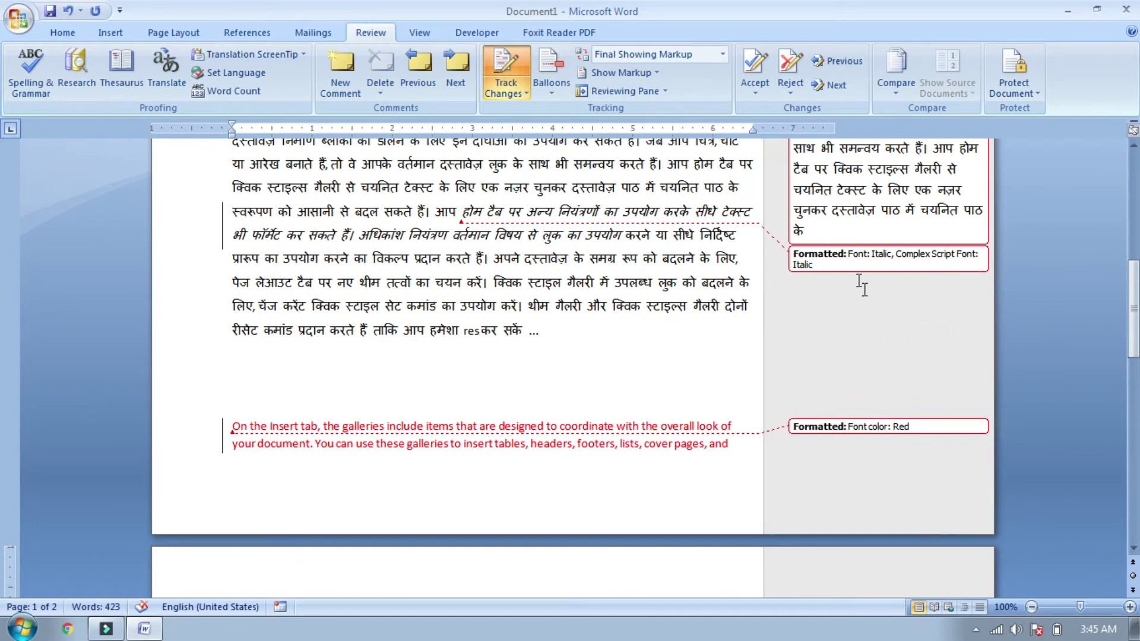
pyautogui.click(551, 70)
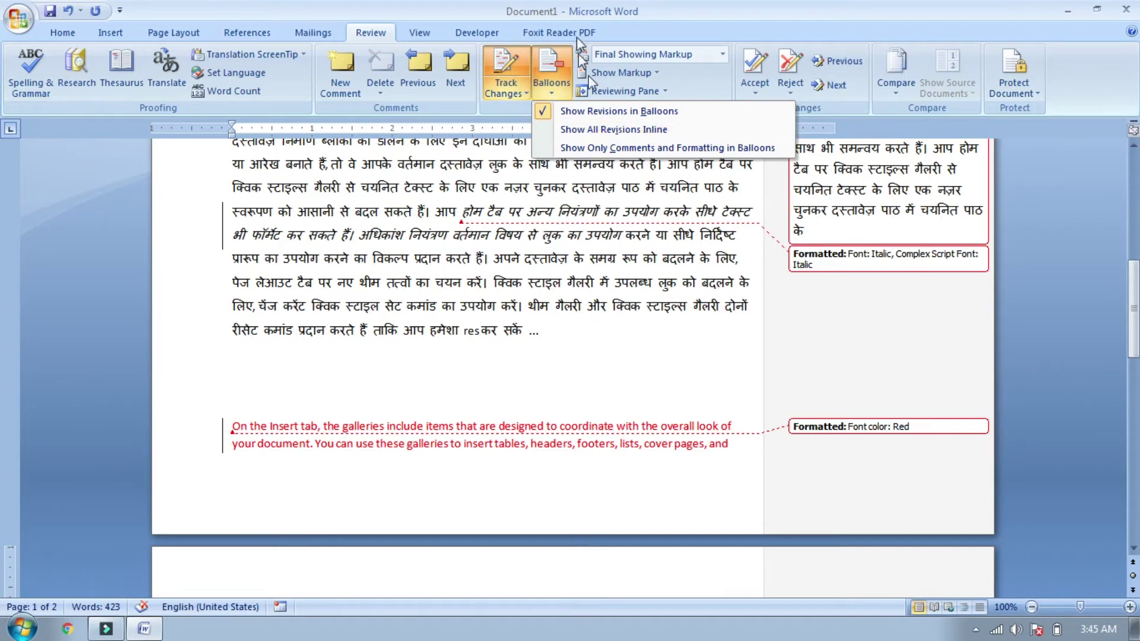
# Step: Choose Show All Revisions Inline and read the details of the inline changes
pyautogui.click(615, 131)
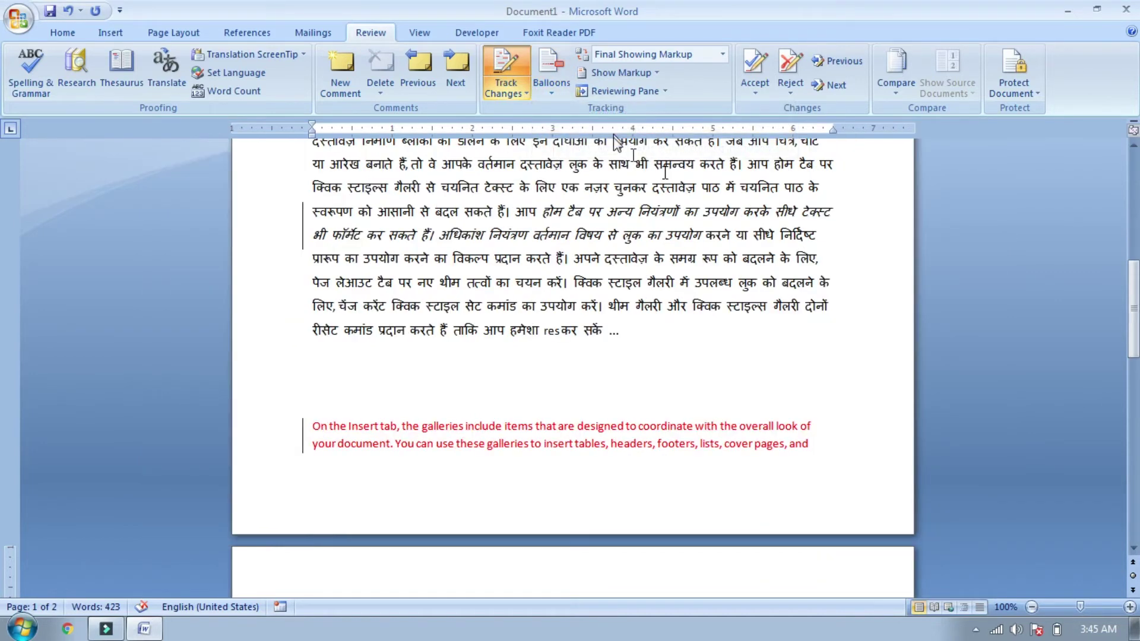
pyautogui.moveTo(1132, 344); pyautogui.dragTo(1132, 314)
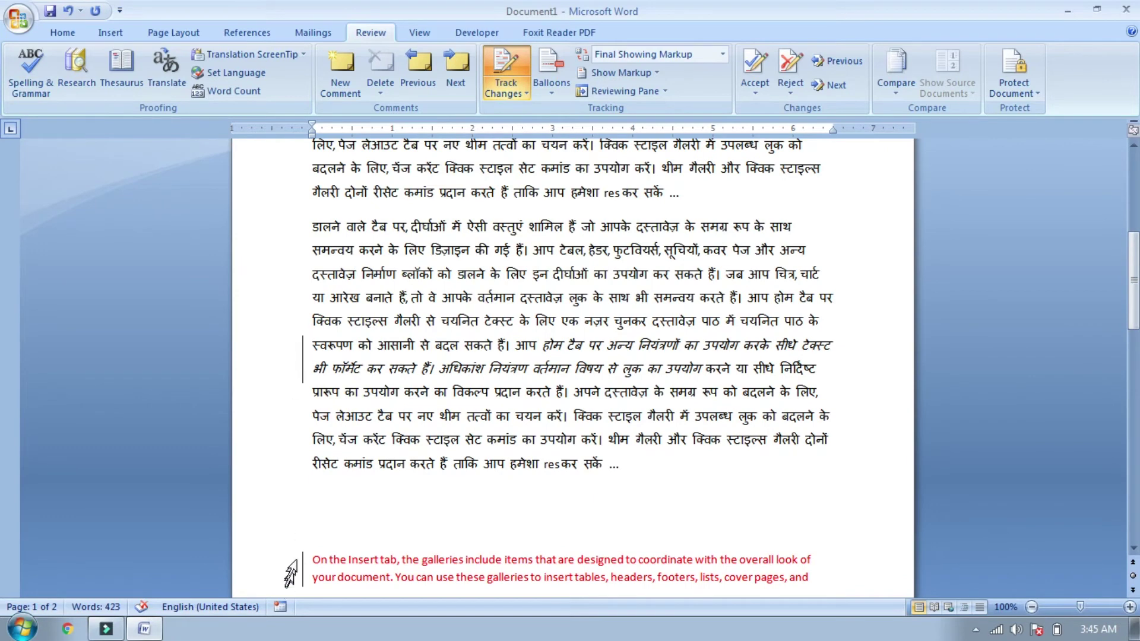
pyautogui.moveTo(1133, 279); pyautogui.dragTo(1132, 202)
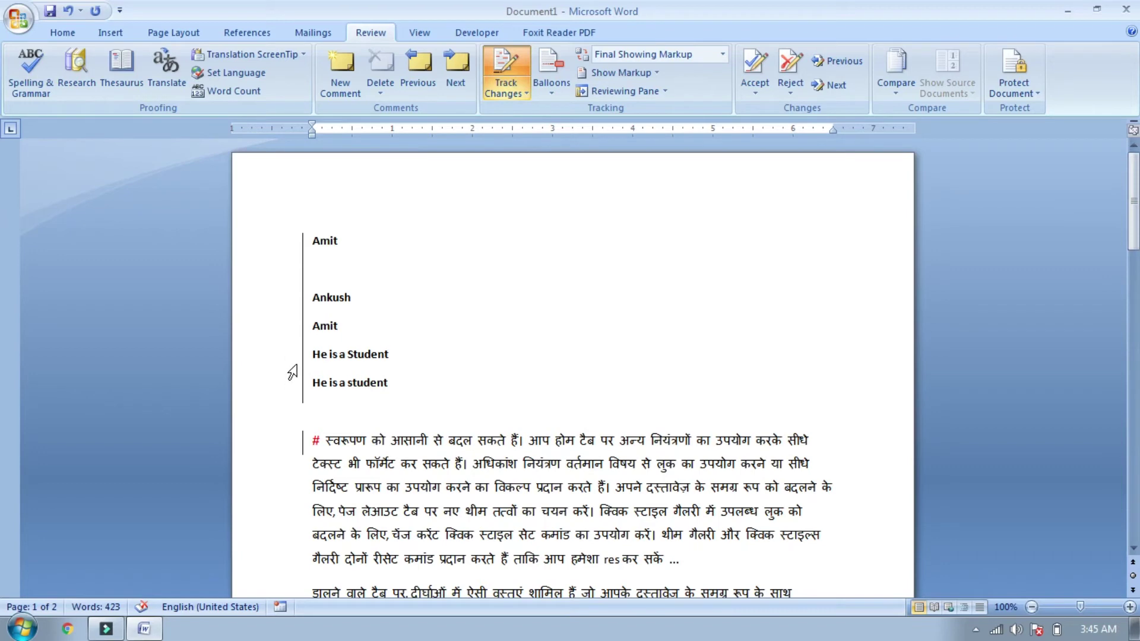
pyautogui.moveTo(326, 309)
pyautogui.moveTo(314, 437)
pyautogui.moveTo(1132, 246); pyautogui.dragTo(1130, 328)
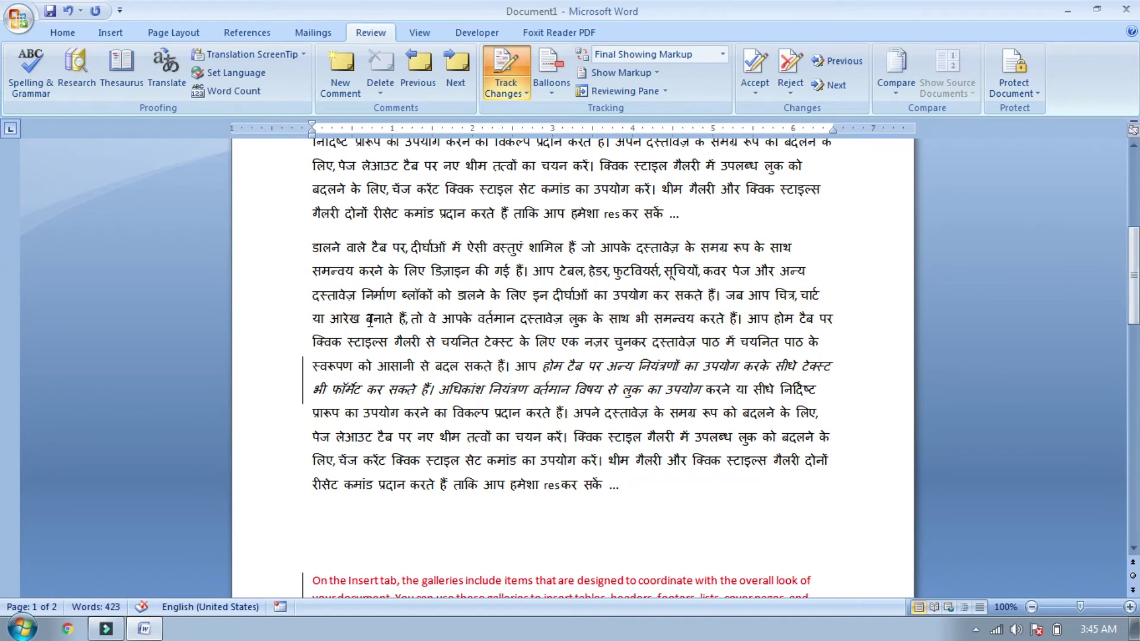
pyautogui.moveTo(356, 394)
# Step: Place the cursor in the page 2 paragraph and bring up the Balloons display options
pyautogui.click(542, 82)
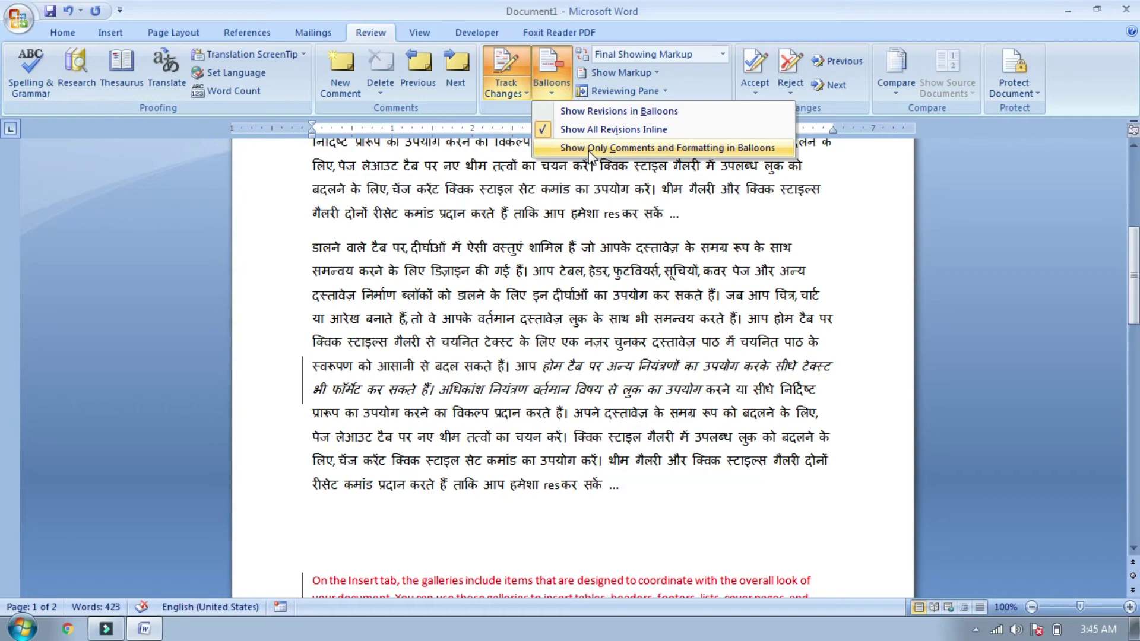
pyautogui.moveTo(1136, 258); pyautogui.dragTo(1136, 354)
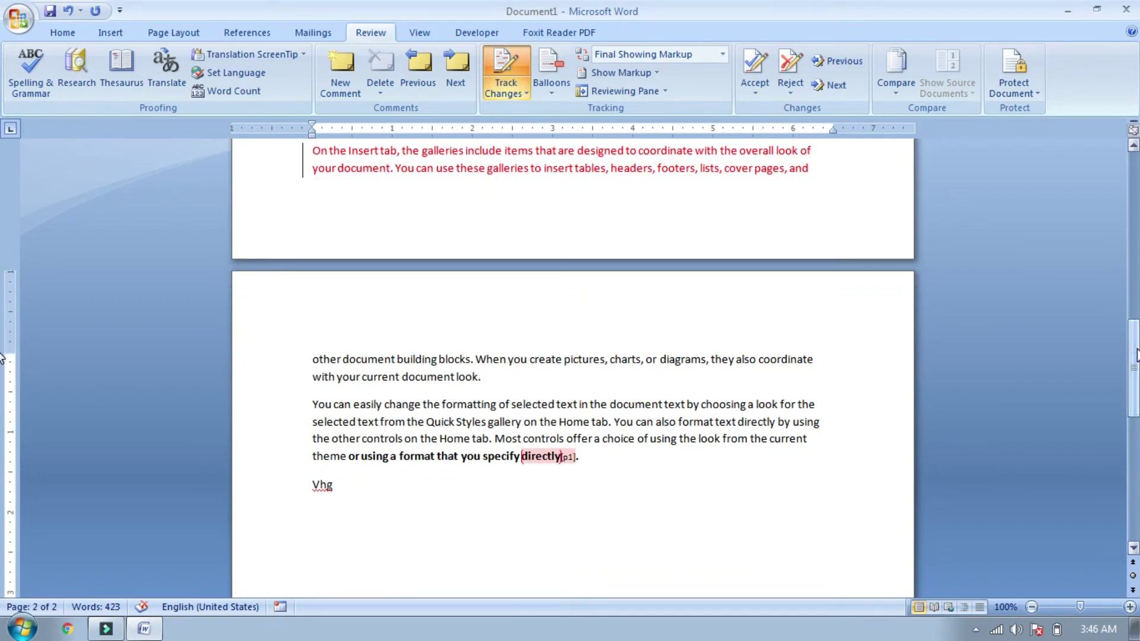
pyautogui.click(757, 359)
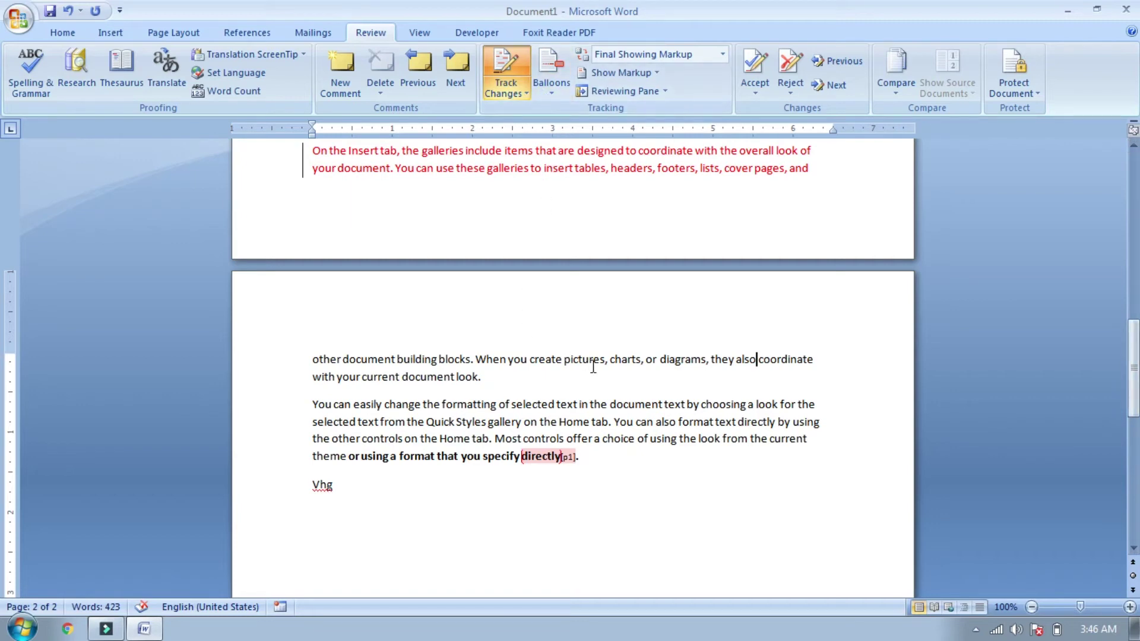
pyautogui.click(548, 84)
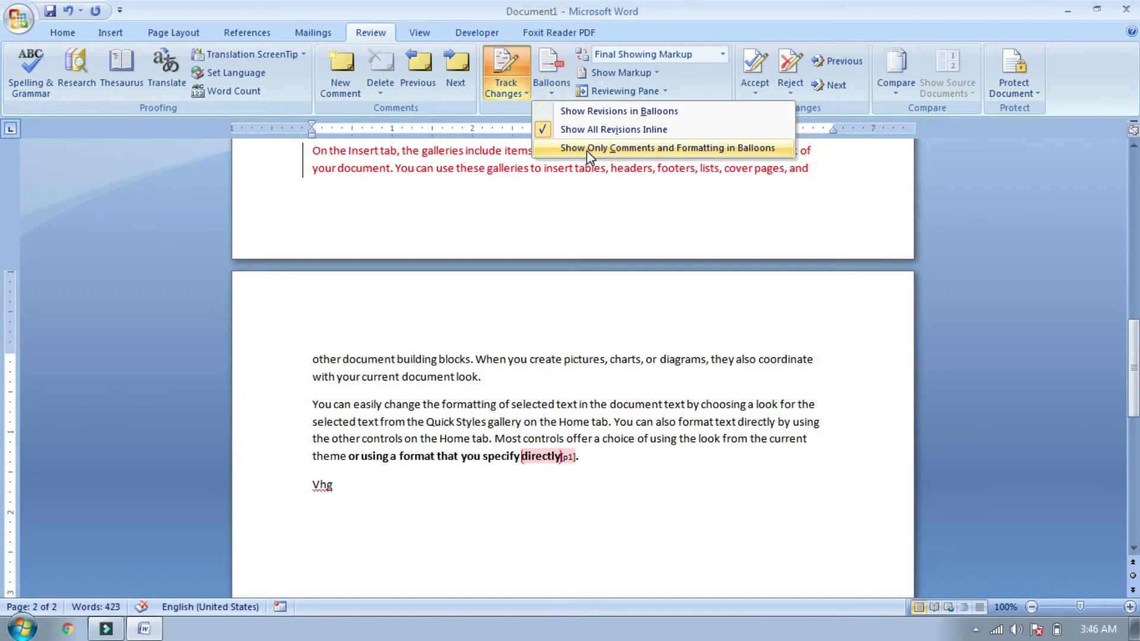
# Step: Show only comments and formatting in the margin balloons
pyautogui.click(587, 148)
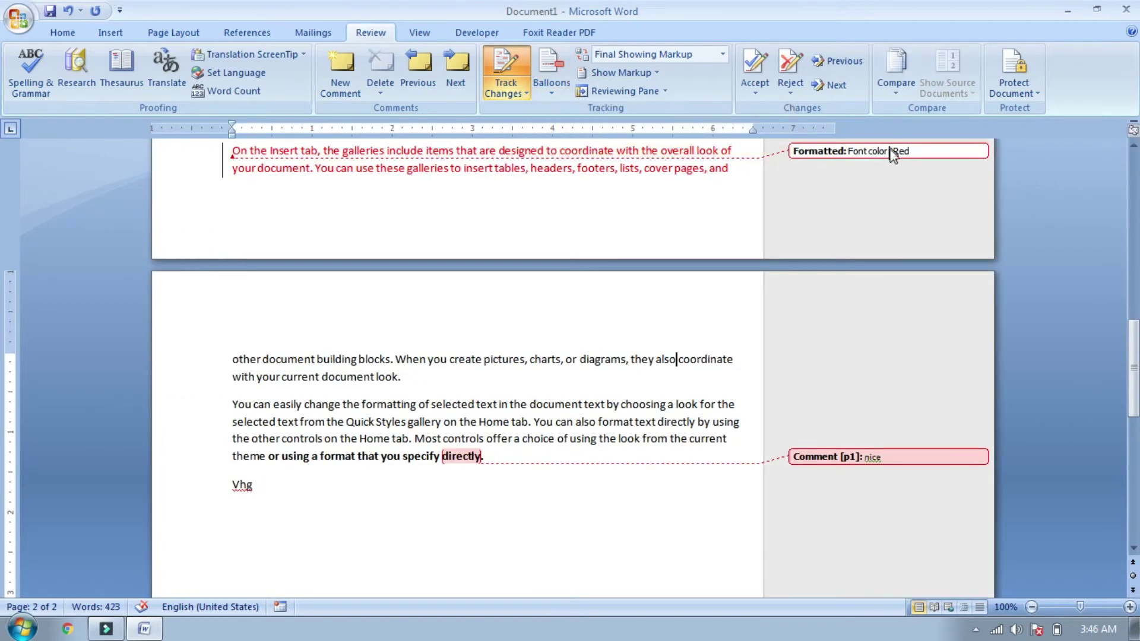
pyautogui.moveTo(1138, 360); pyautogui.dragTo(1134, 312)
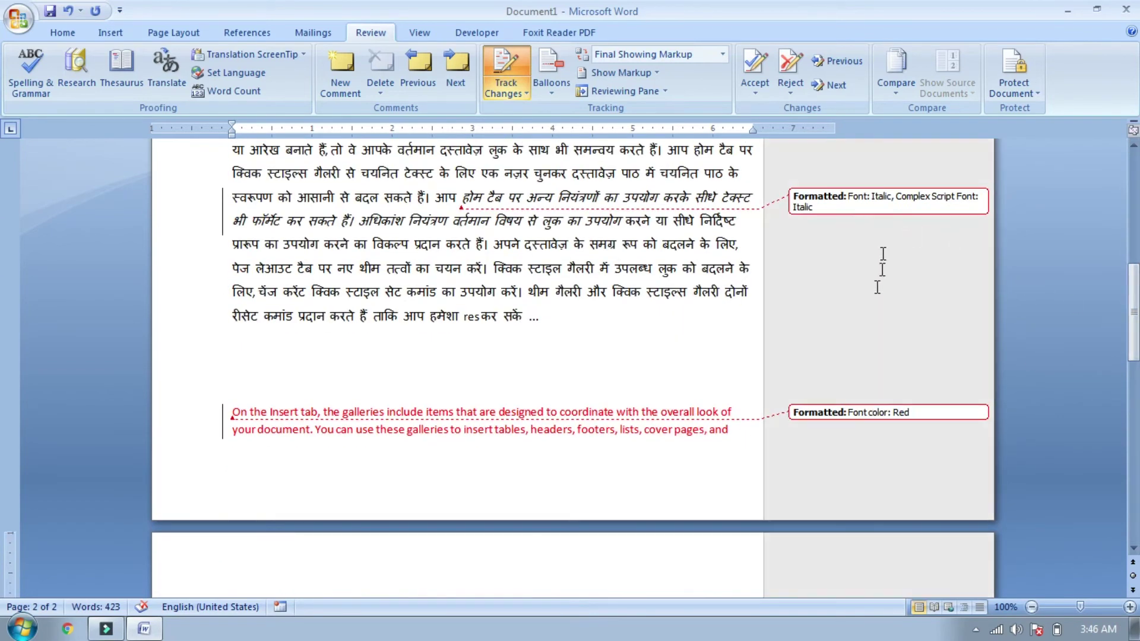
pyautogui.moveTo(1133, 291); pyautogui.dragTo(1131, 353)
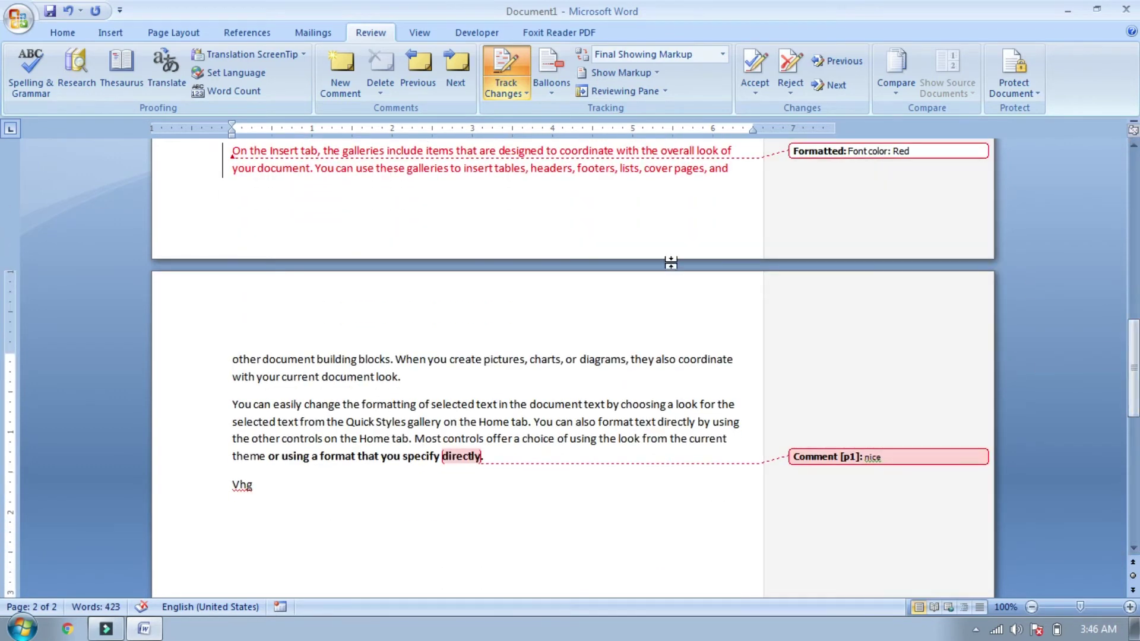
# Step: Switch the Balloons option back to Show Revisions in Balloons
pyautogui.click(560, 77)
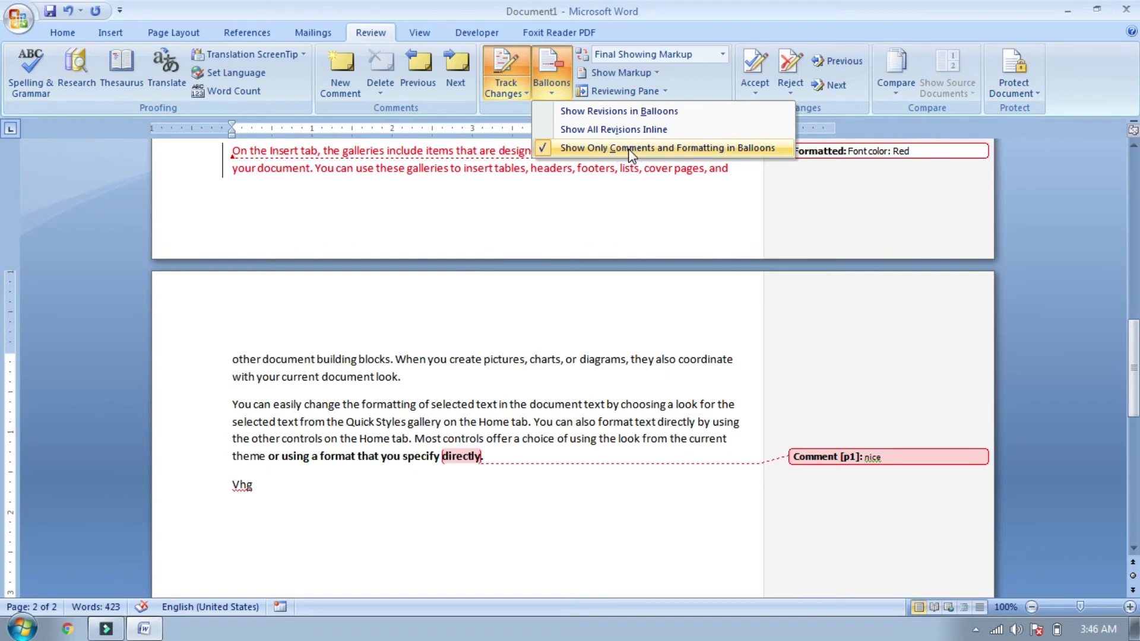
pyautogui.click(619, 111)
pyautogui.moveTo(1134, 368); pyautogui.dragTo(1130, 237)
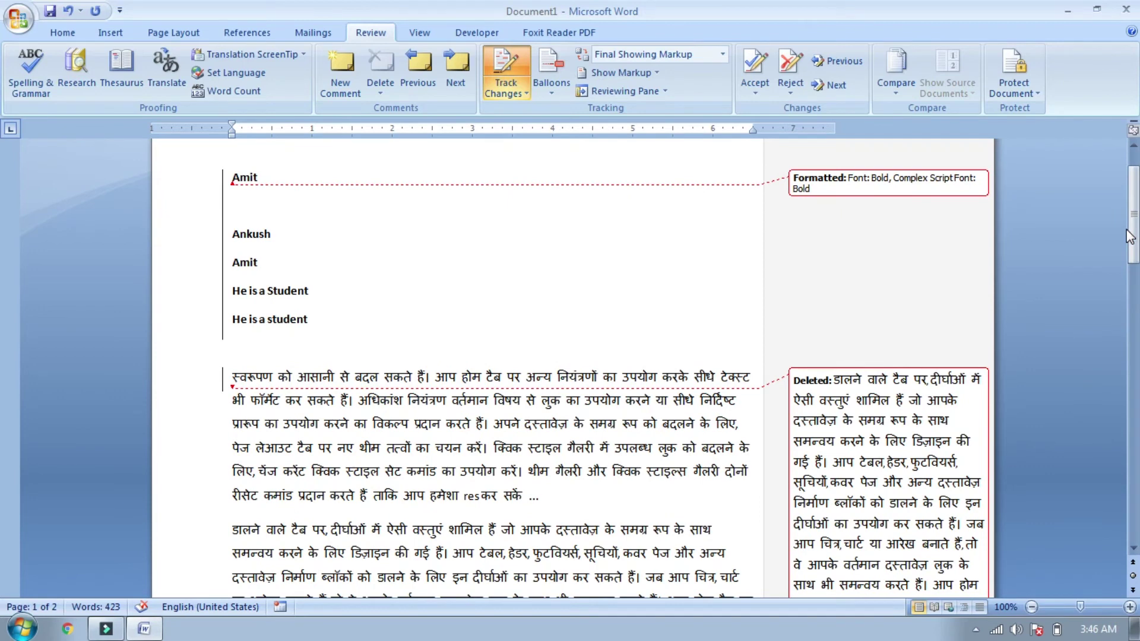
pyautogui.moveTo(1130, 237); pyautogui.dragTo(1130, 230)
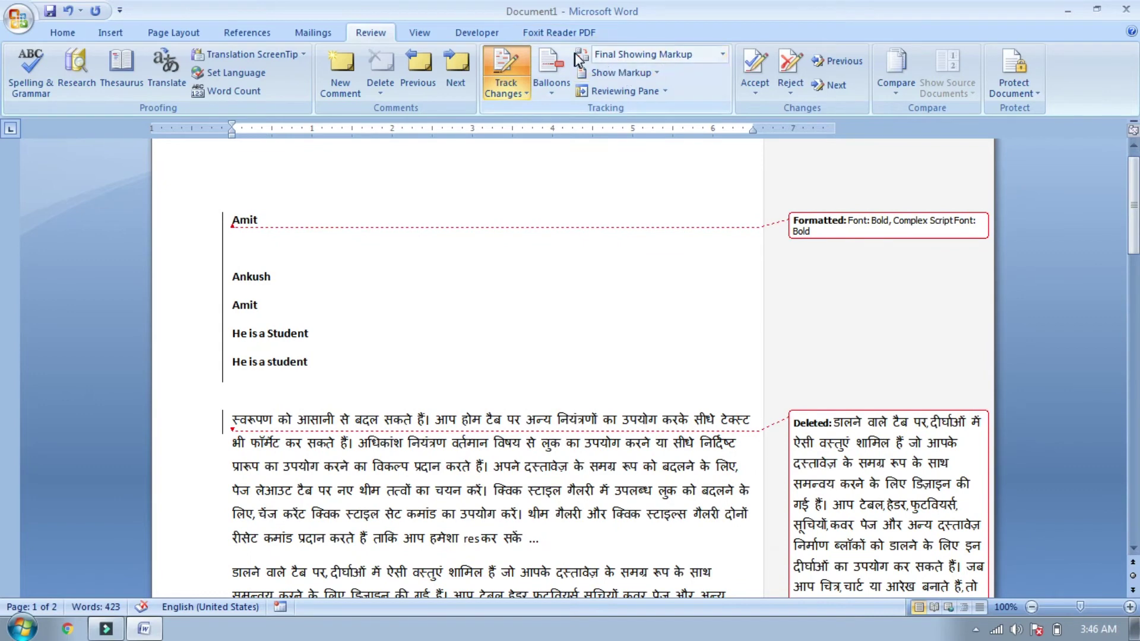
# Step: Preview the document in the Final display mode, without markup
pyautogui.click(724, 54)
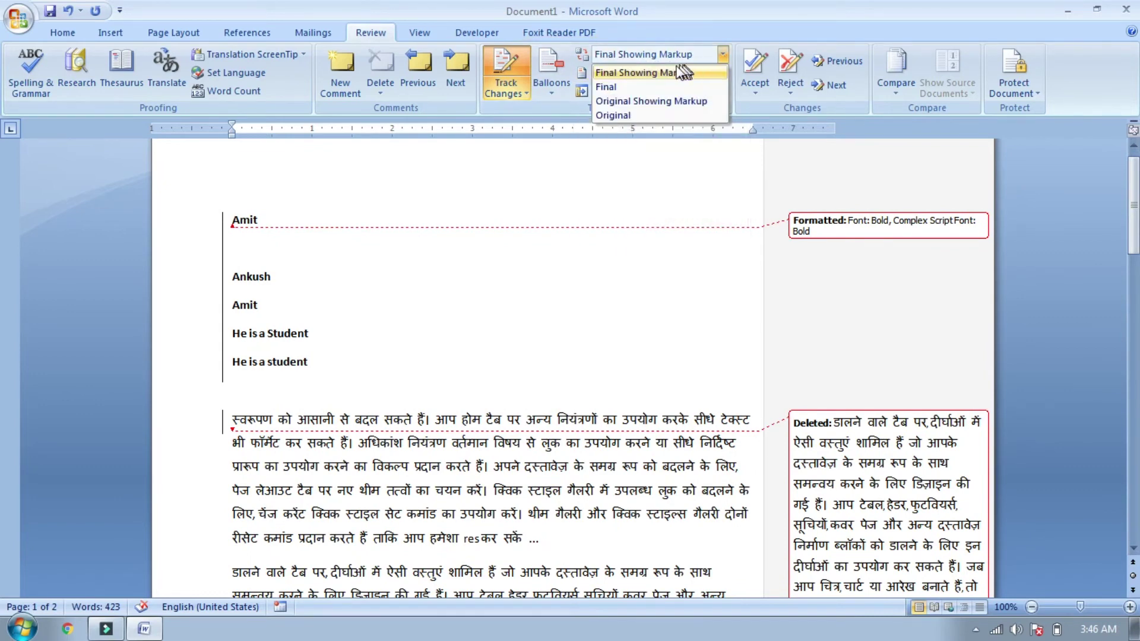
pyautogui.click(648, 77)
pyautogui.moveTo(1133, 204); pyautogui.dragTo(1129, 259)
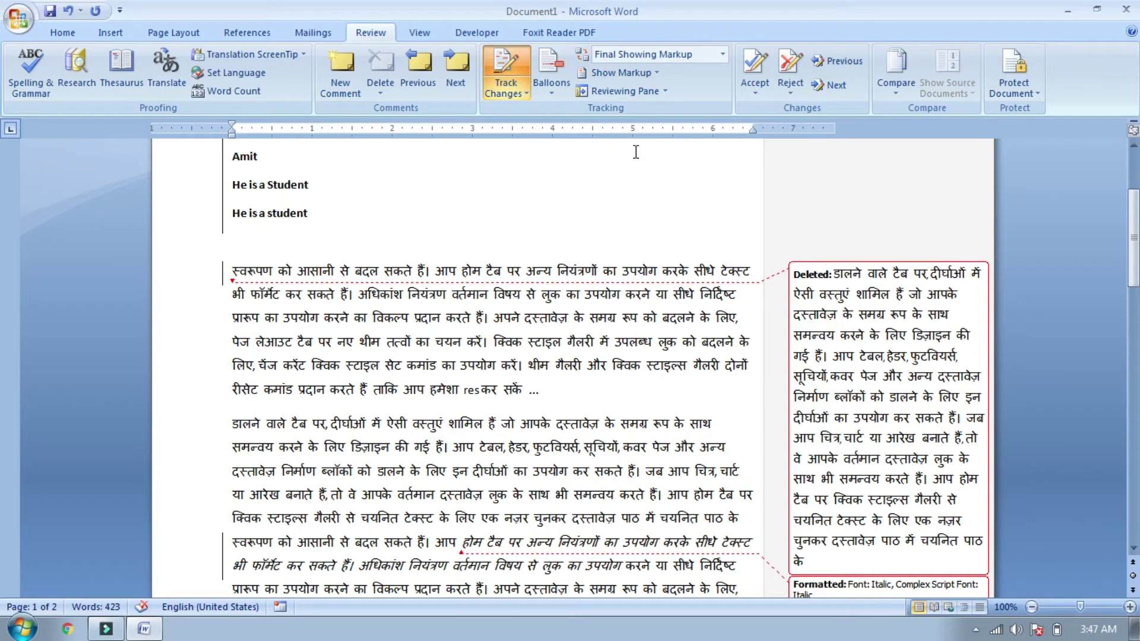
pyautogui.click(723, 54)
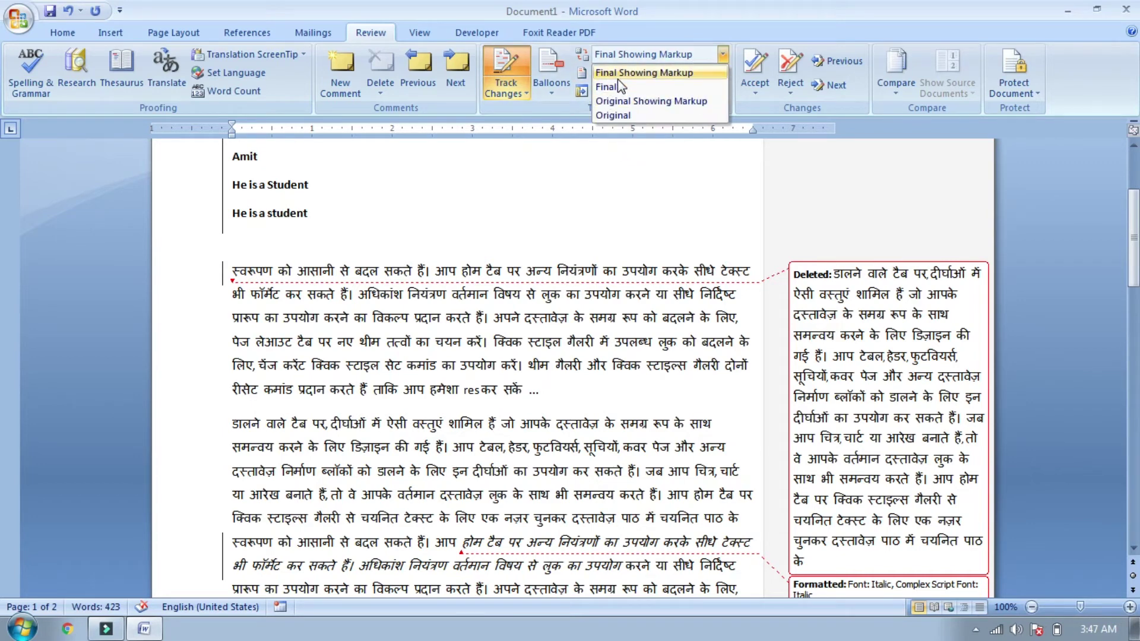
pyautogui.click(617, 86)
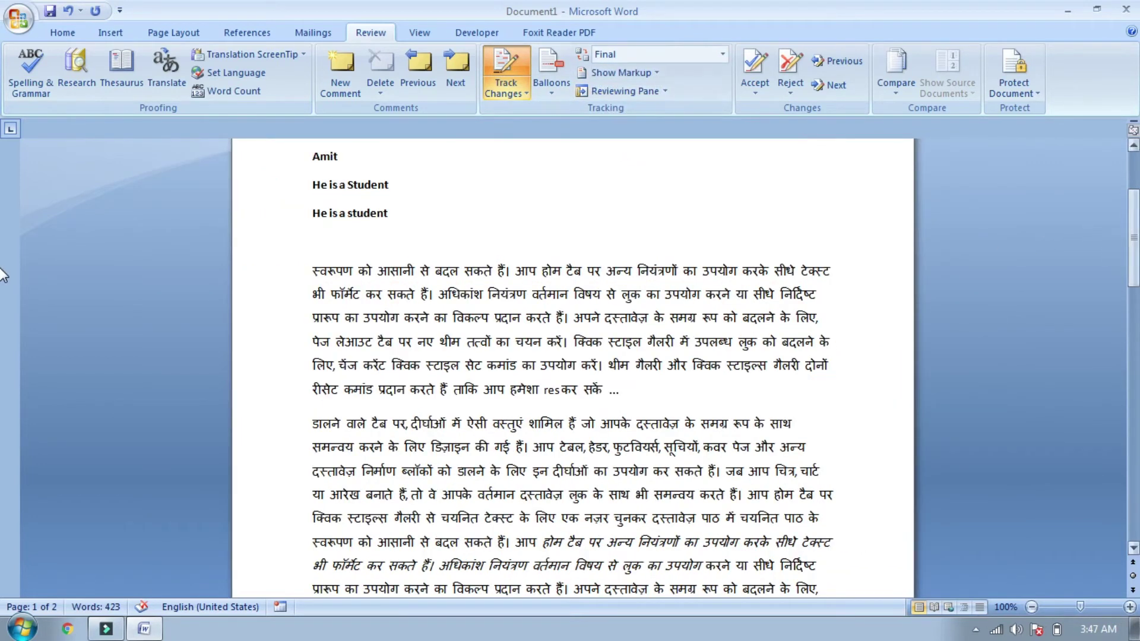
pyautogui.scroll(1, 2, 250)
pyautogui.moveTo(1135, 249); pyautogui.dragTo(1136, 295)
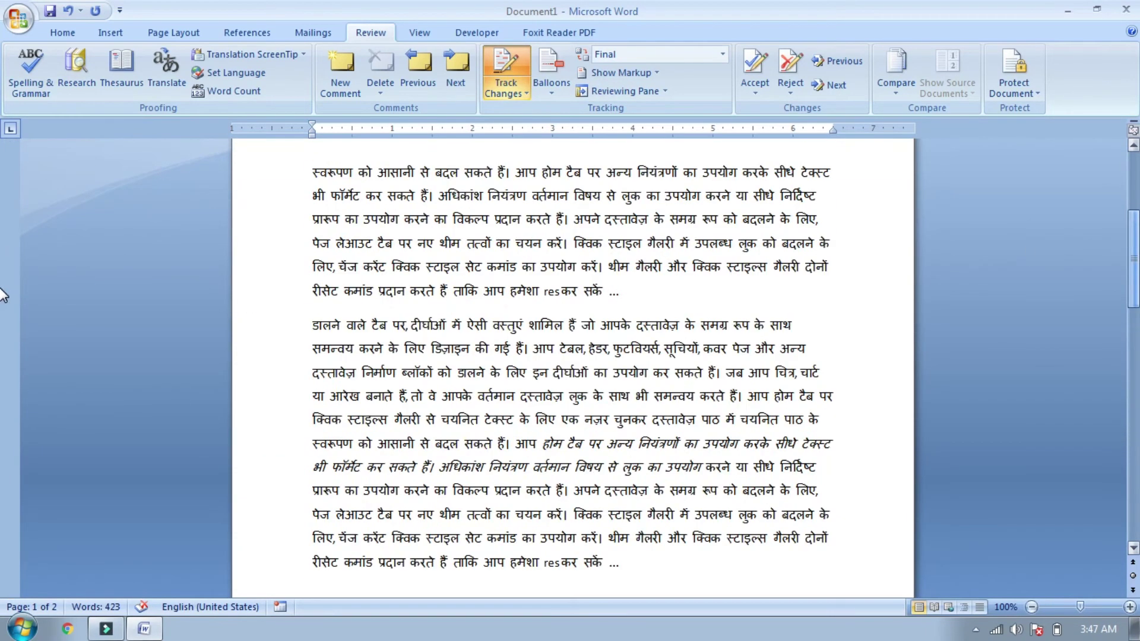
# Step: Switch the display mode to Original Showing Markup
pyautogui.click(653, 56)
pyautogui.click(632, 102)
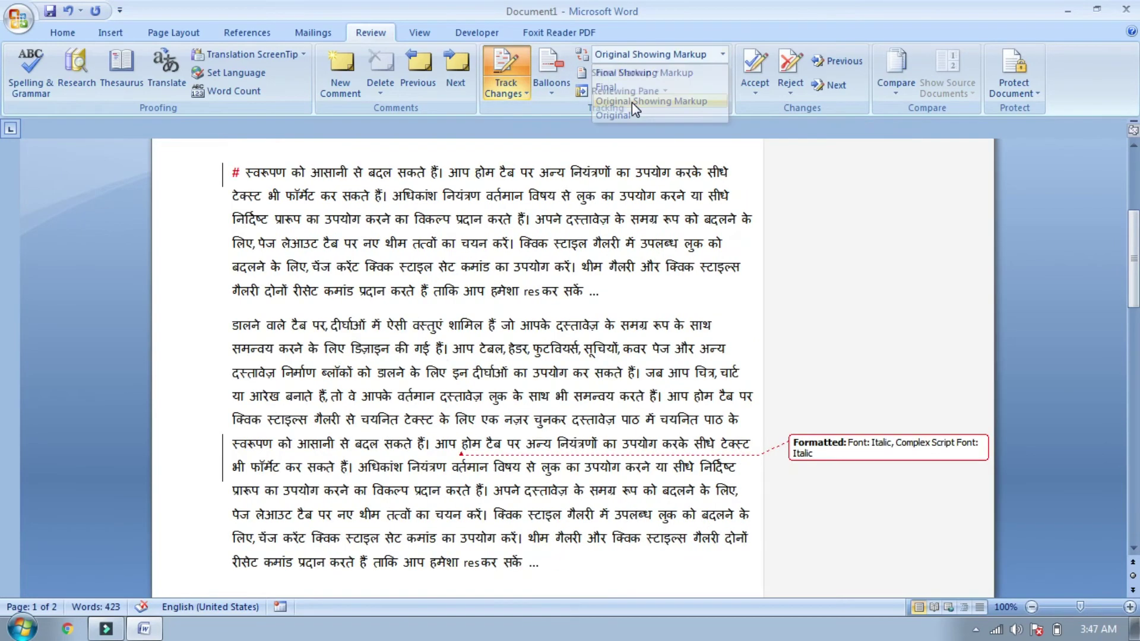
pyautogui.moveTo(1135, 308); pyautogui.dragTo(1135, 251)
# Step: Switch to the Original display mode and scroll through the unmarked document
pyautogui.click(662, 54)
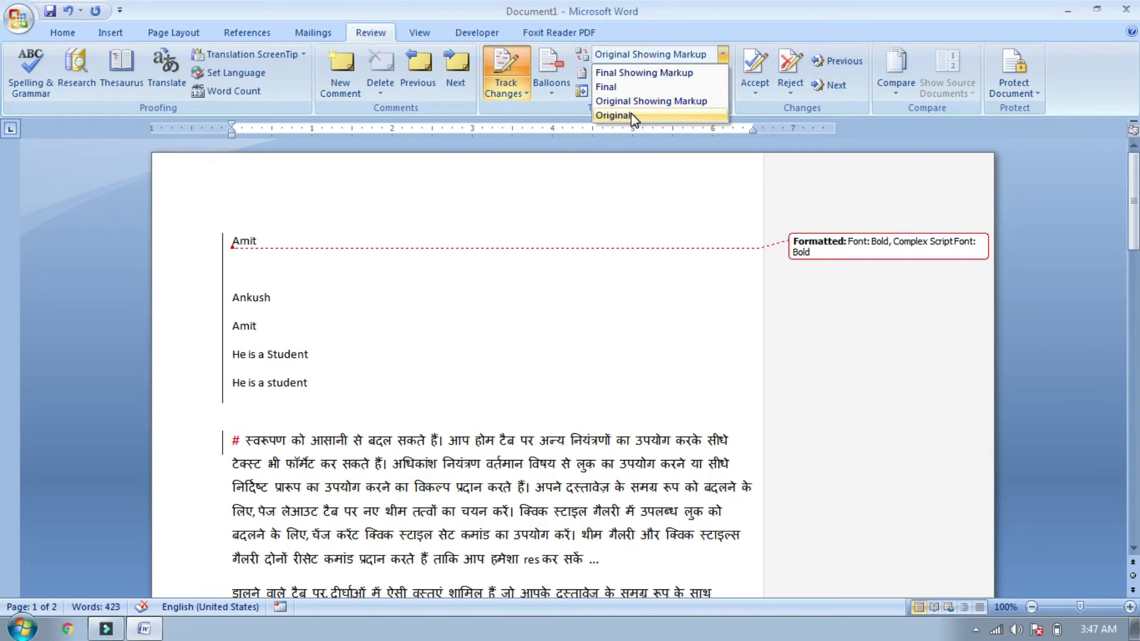
pyautogui.click(634, 116)
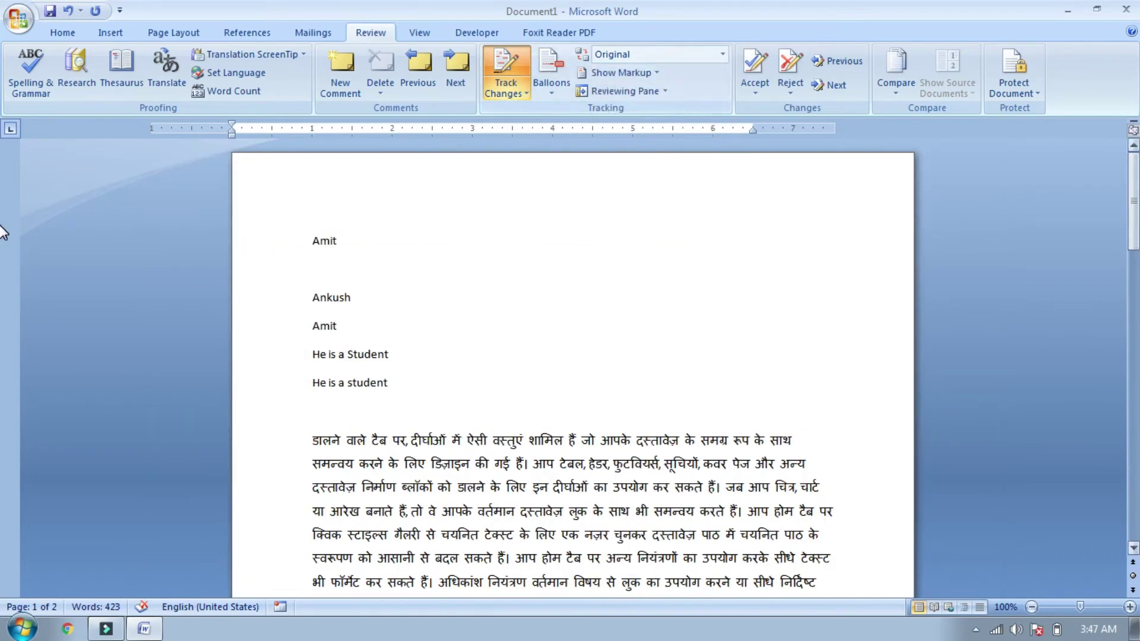
pyautogui.scroll(-2, 3, 262)
pyautogui.scroll(-8, 3, 262)
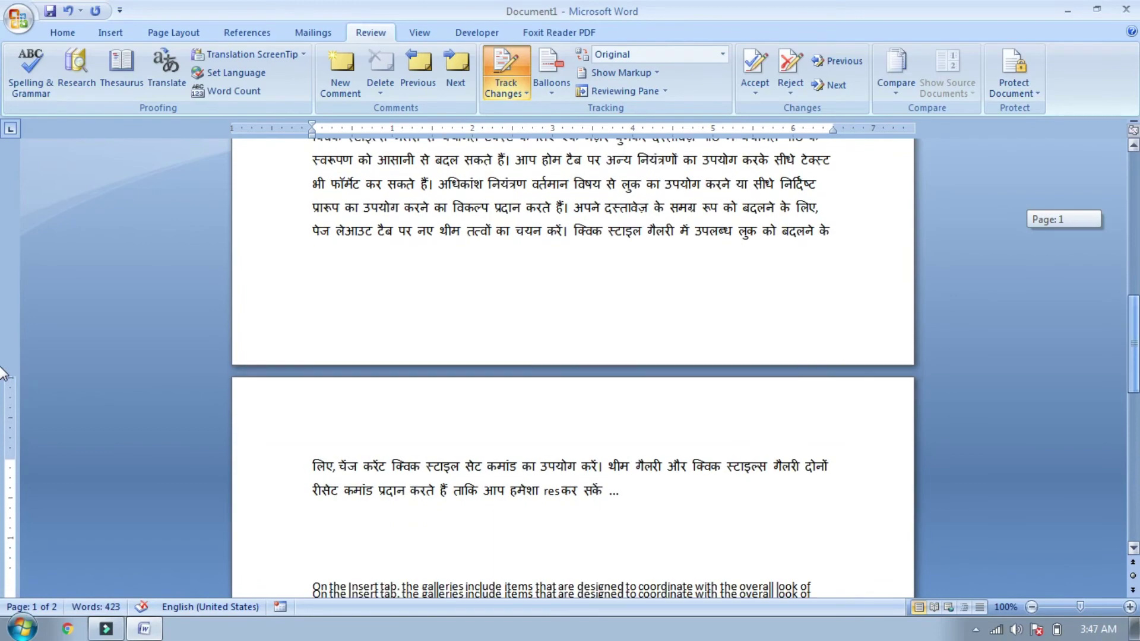
pyautogui.scroll(-2, 3, 404)
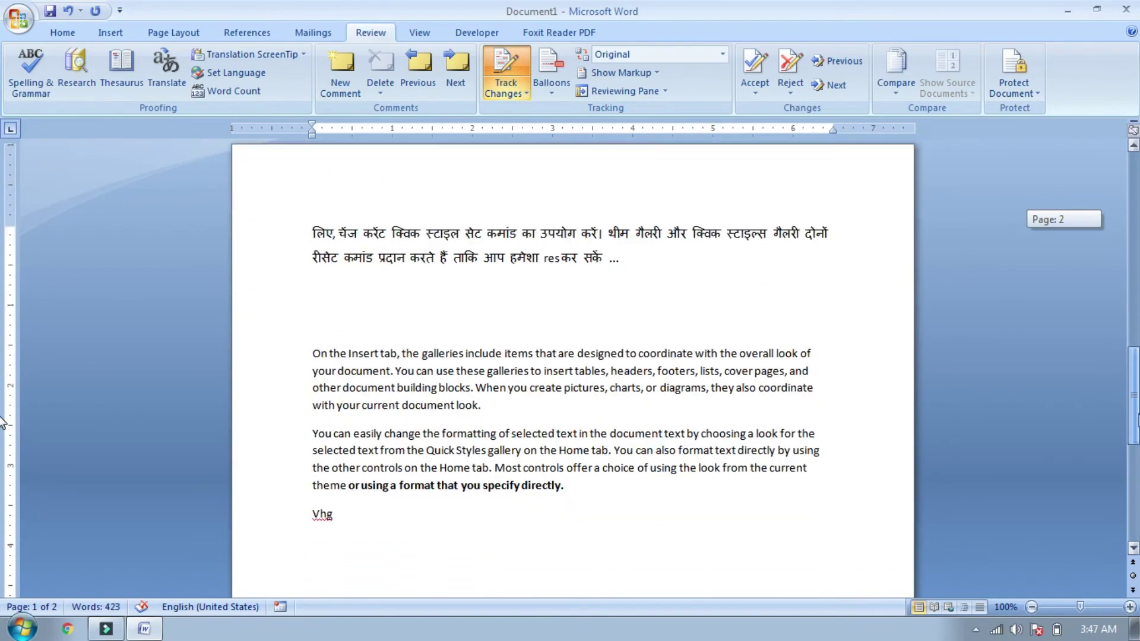
pyautogui.scroll(10, 3, 333)
pyautogui.scroll(8, 3, 255)
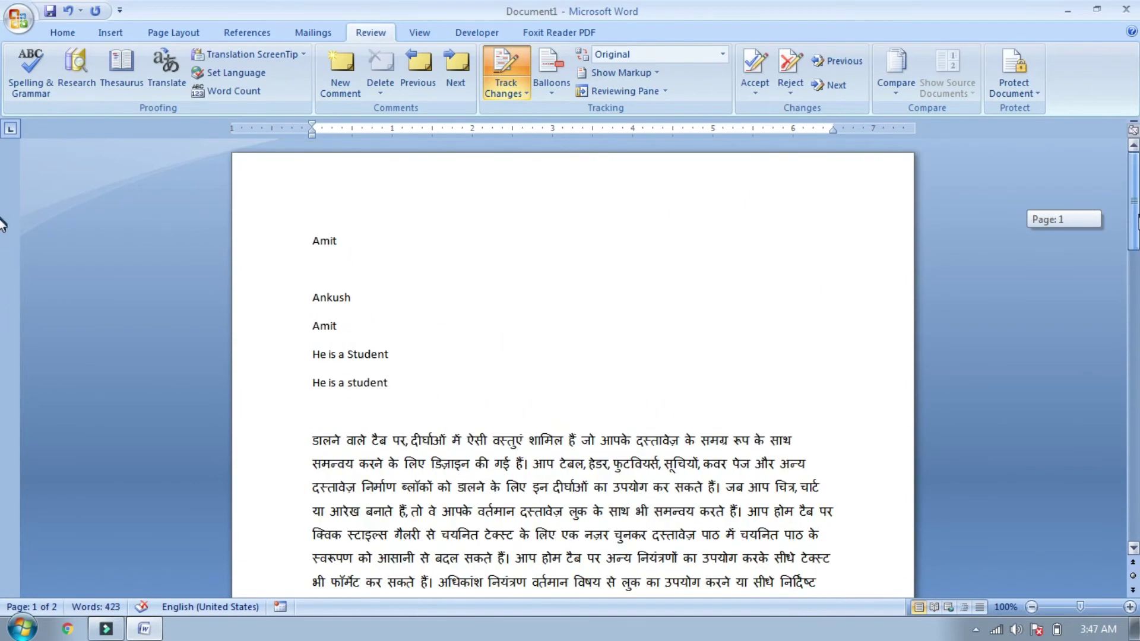
pyautogui.scroll(-10, 3, 224)
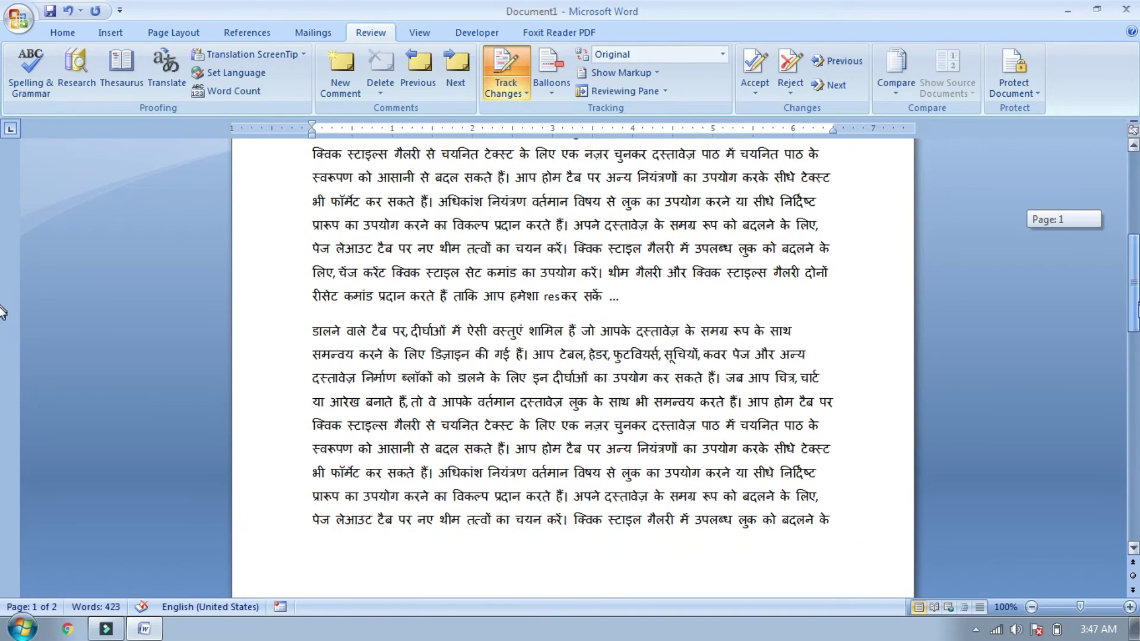
pyautogui.moveTo(3, 311); pyautogui.dragTo(3, 228)
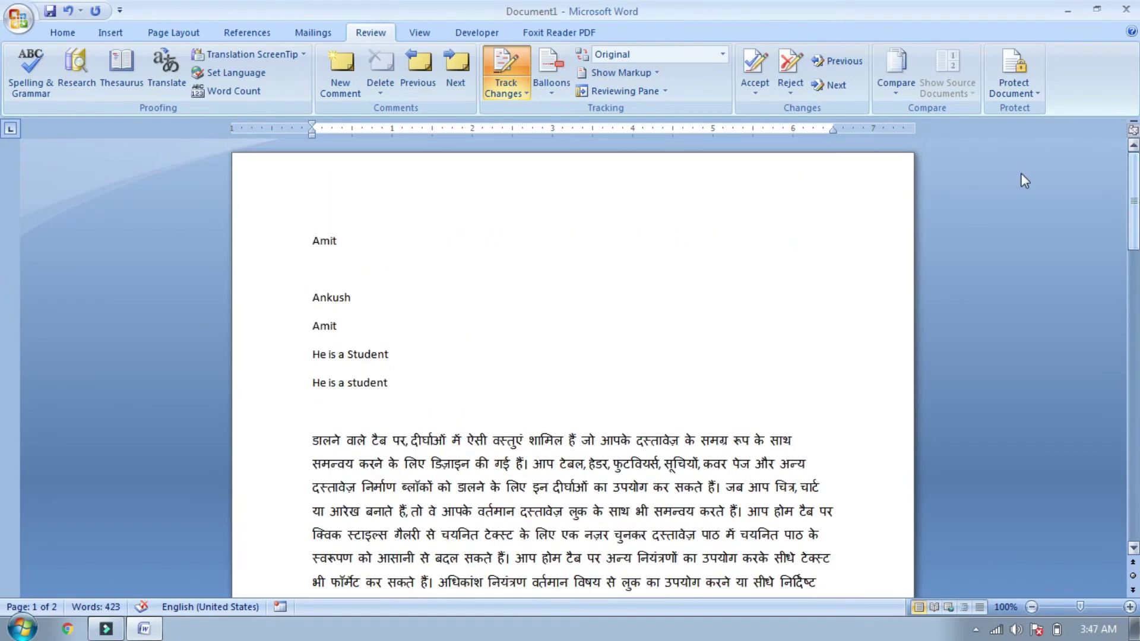
# Step: Set the display mode to Final Showing Markup and select the page 2 comment
pyautogui.click(632, 55)
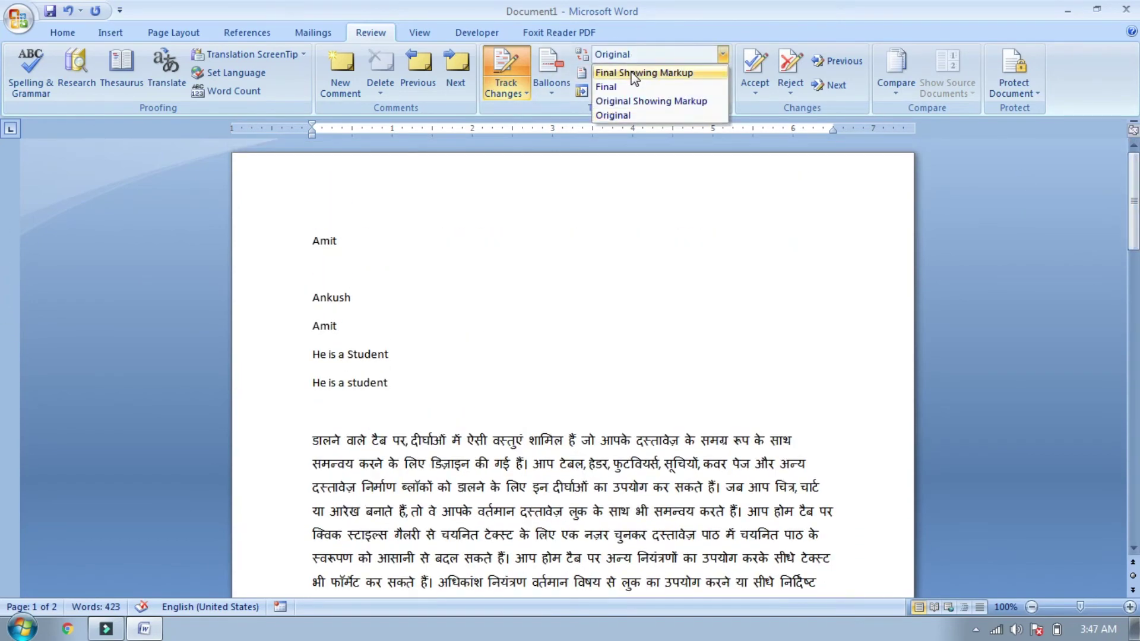
pyautogui.click(634, 72)
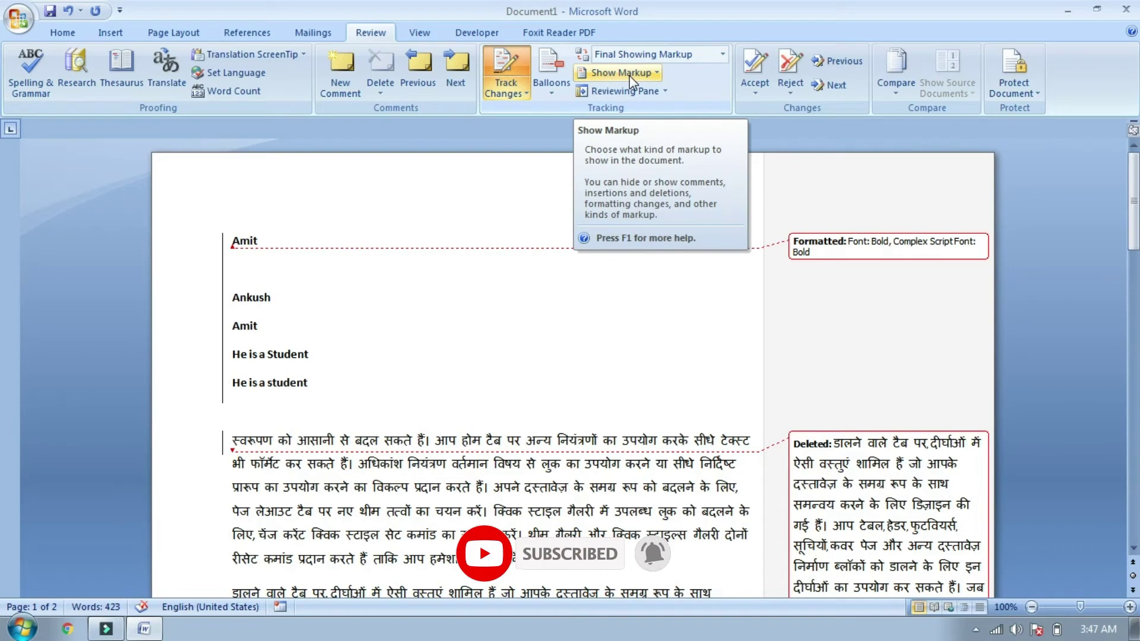
pyautogui.click(633, 73)
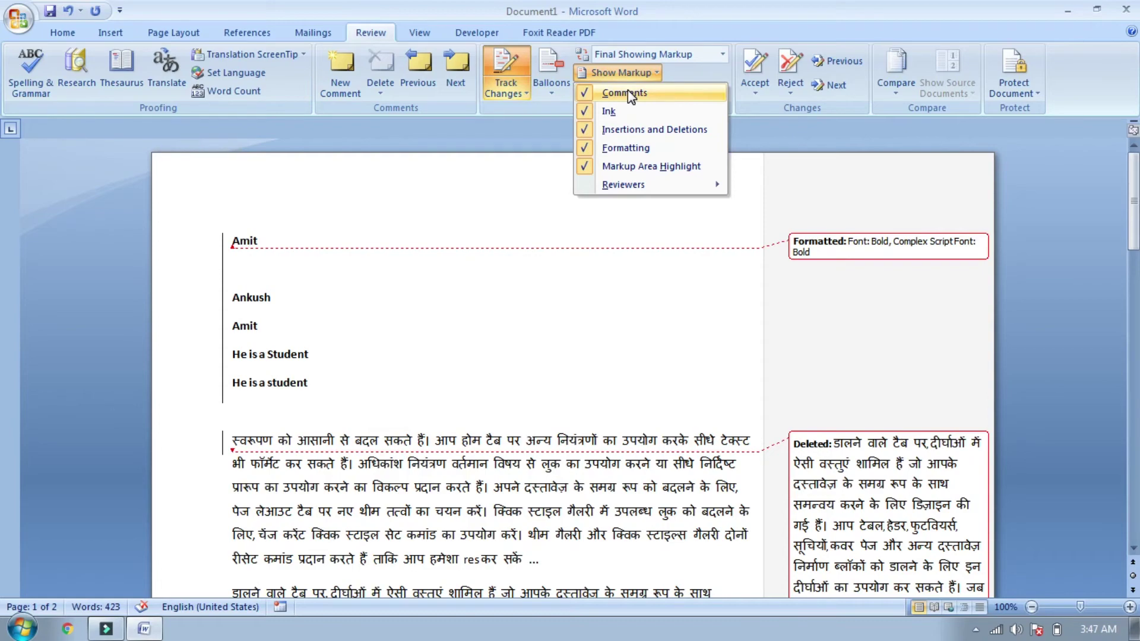
pyautogui.click(666, 299)
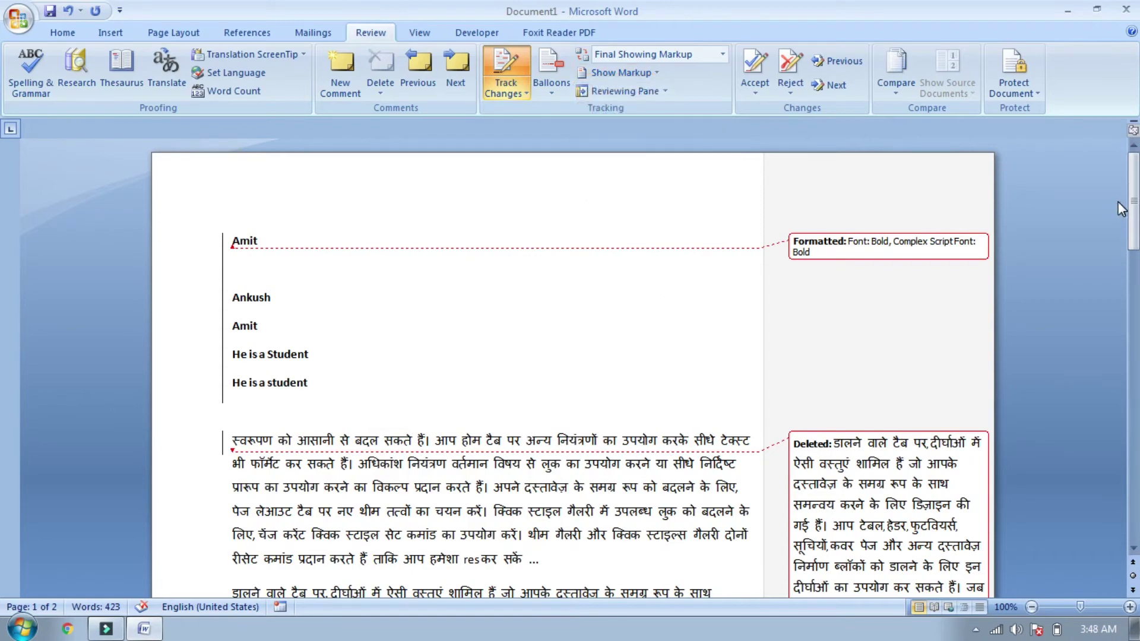
pyautogui.moveTo(1133, 217); pyautogui.dragTo(1135, 401)
pyautogui.click(849, 378)
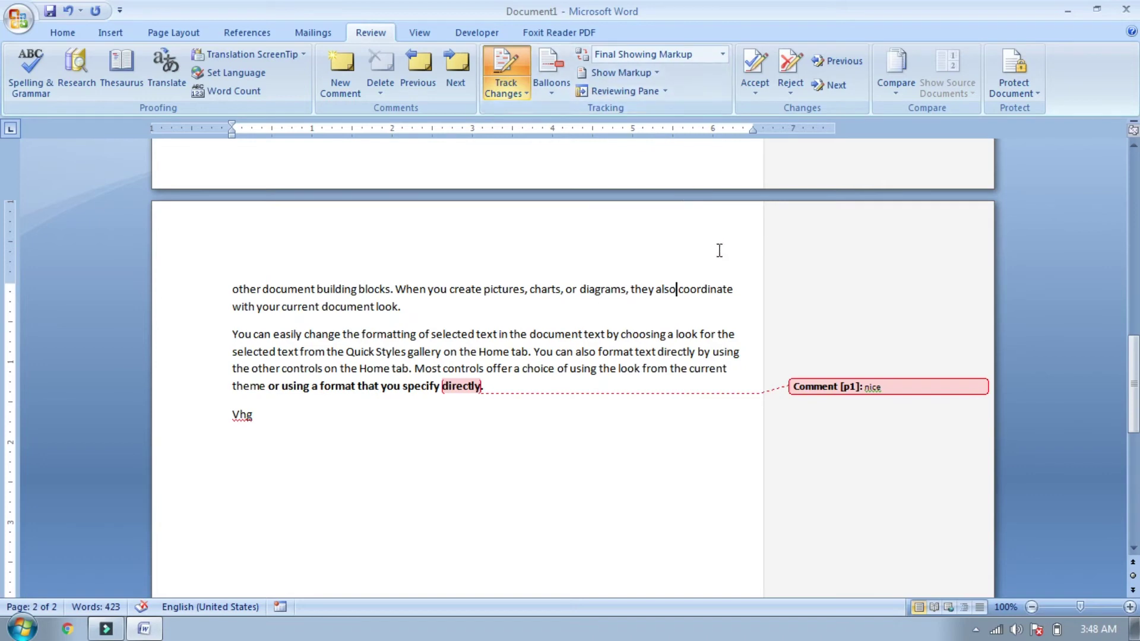
# Step: Hide Comments under Show Markup, then show them again
pyautogui.click(638, 74)
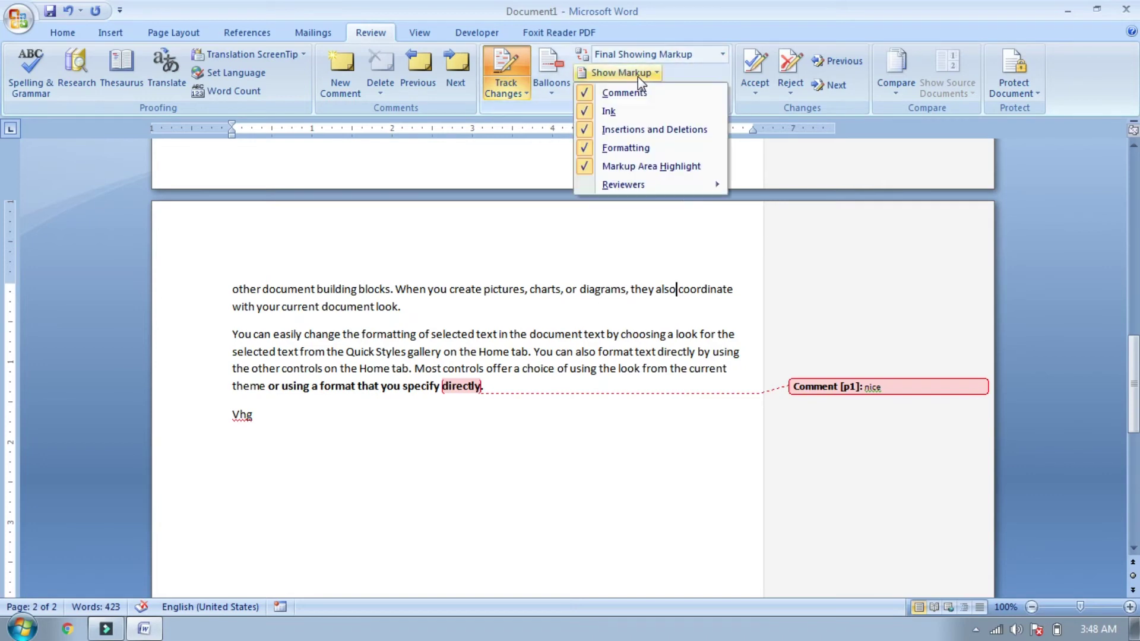
pyautogui.click(641, 97)
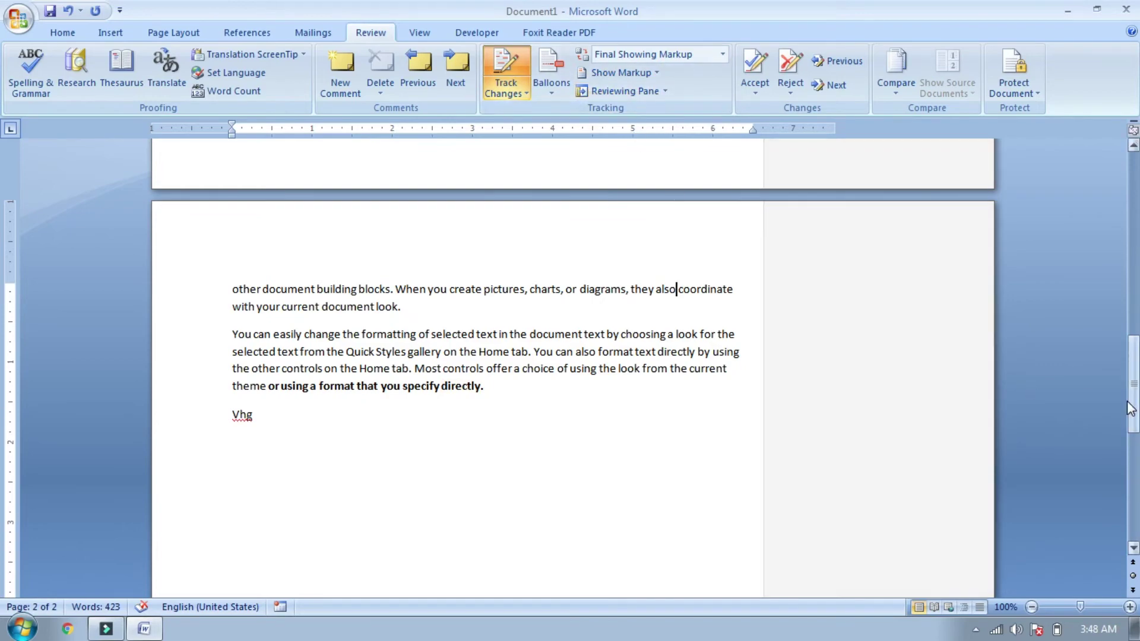
pyautogui.moveTo(1131, 408)
pyautogui.mouseDown()
pyautogui.moveTo(1131, 356)
pyautogui.moveTo(1131, 398)
pyautogui.mouseUp()
pyautogui.click(622, 72)
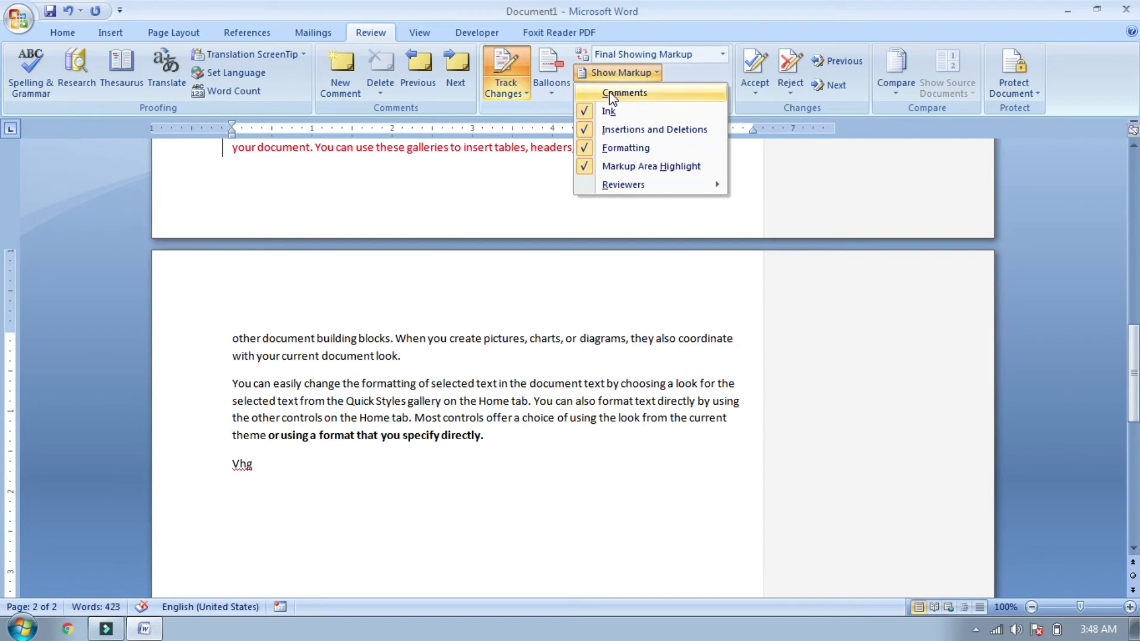
pyautogui.click(611, 95)
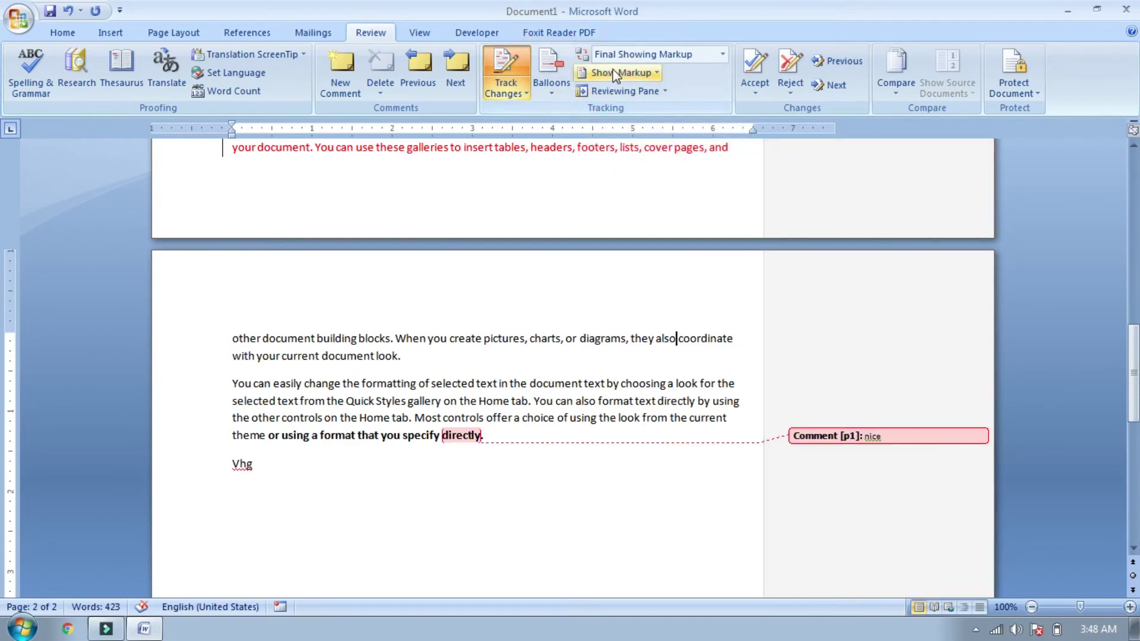
# Step: Hide Formatting under Show Markup, then turn it back on
pyautogui.click(616, 72)
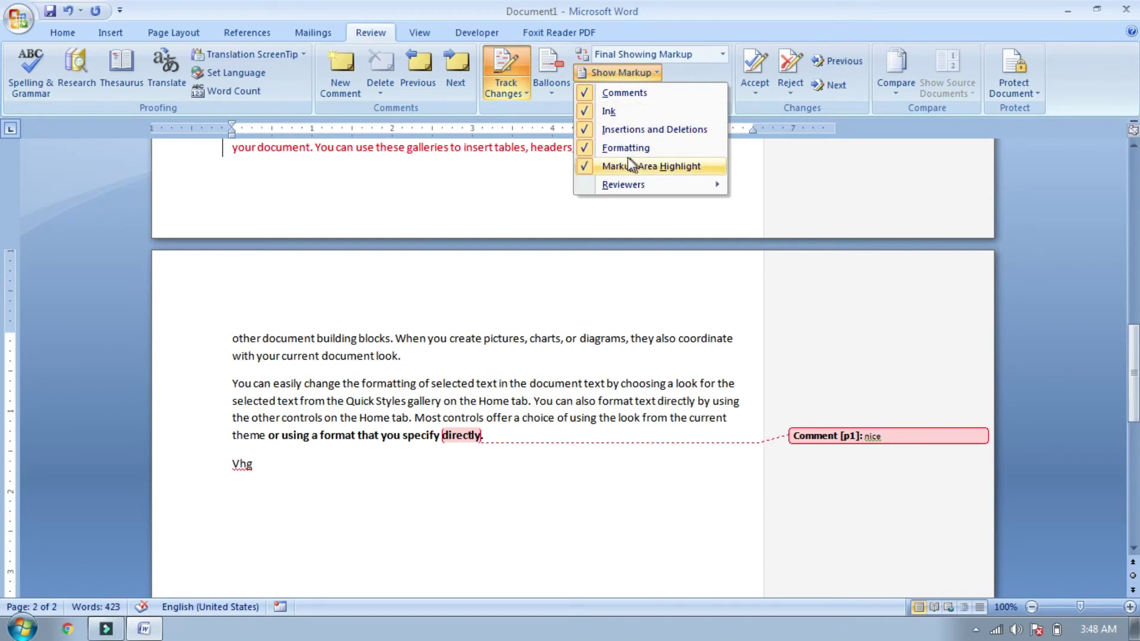
pyautogui.moveTo(1133, 392); pyautogui.dragTo(1133, 323)
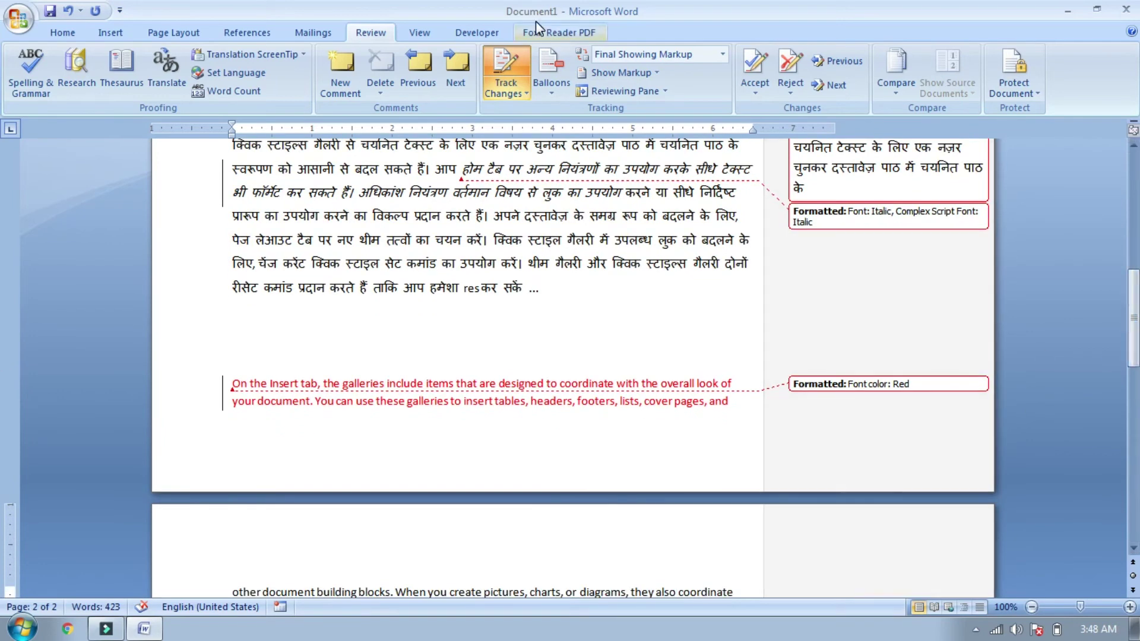
pyautogui.click(623, 73)
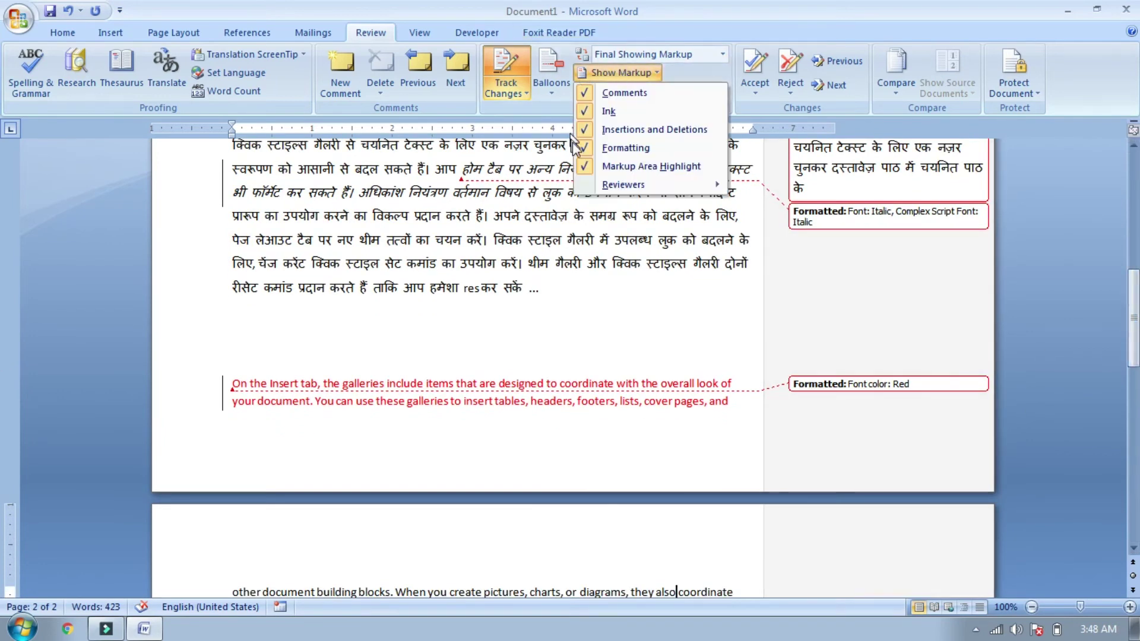
pyautogui.click(589, 157)
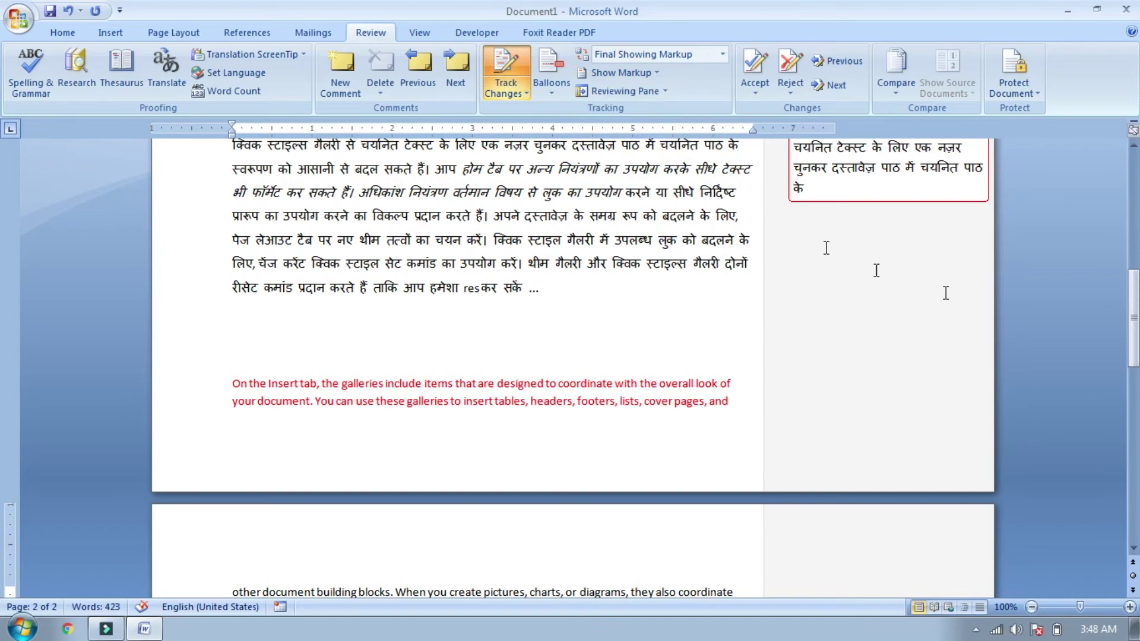
pyautogui.moveTo(1131, 333); pyautogui.dragTo(1124, 220)
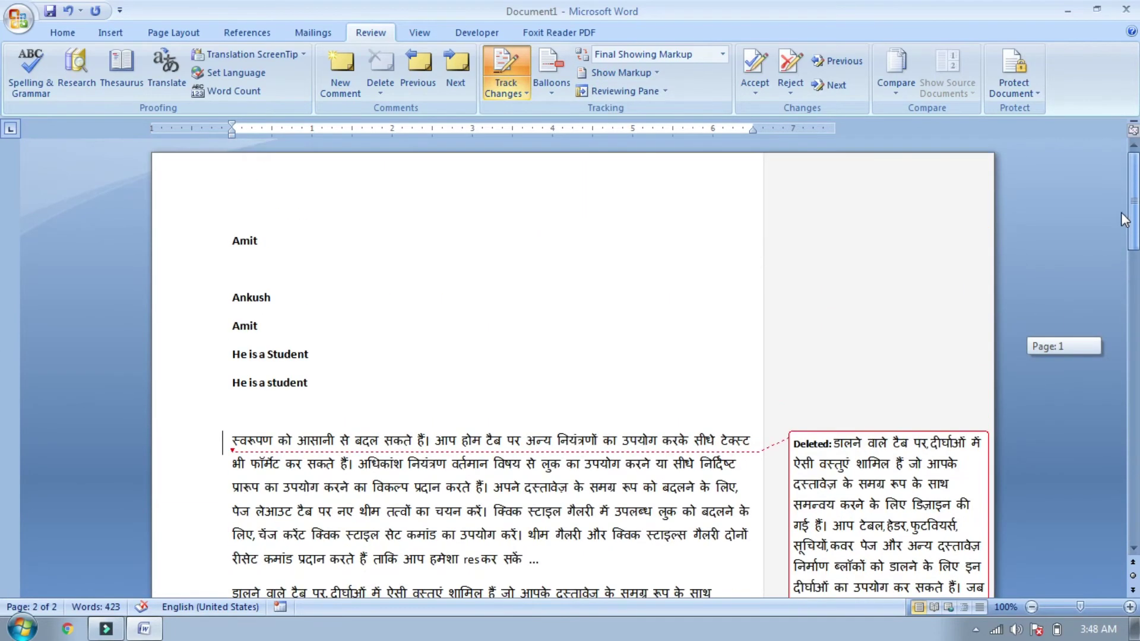
pyautogui.moveTo(1116, 130); pyautogui.dragTo(1119, 357)
pyautogui.click(618, 71)
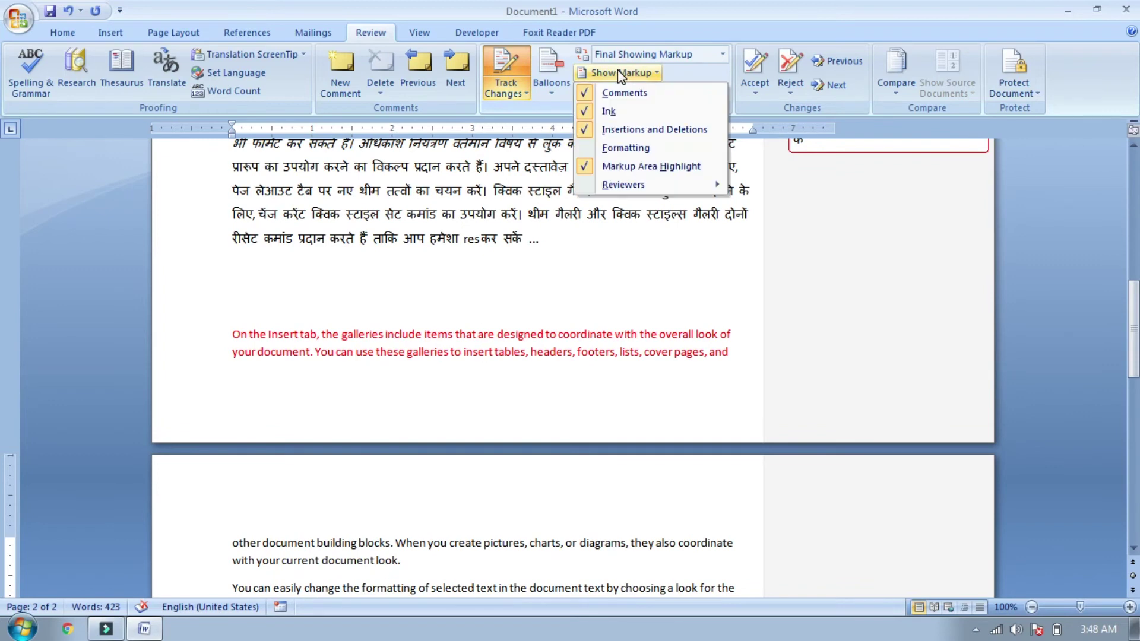
pyautogui.click(595, 154)
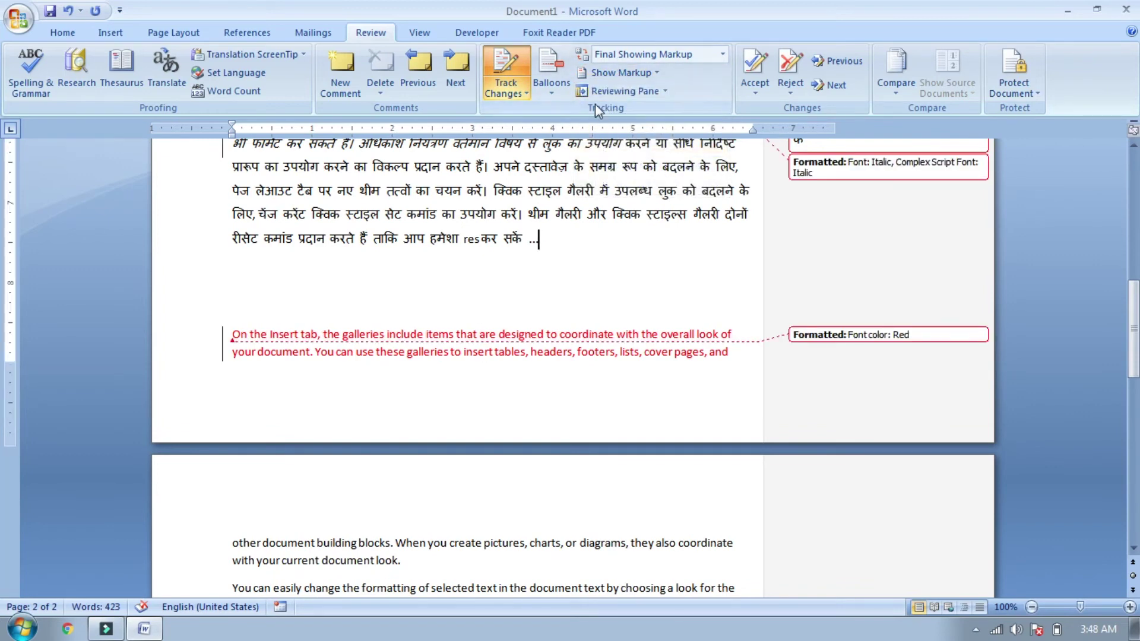
pyautogui.click(628, 94)
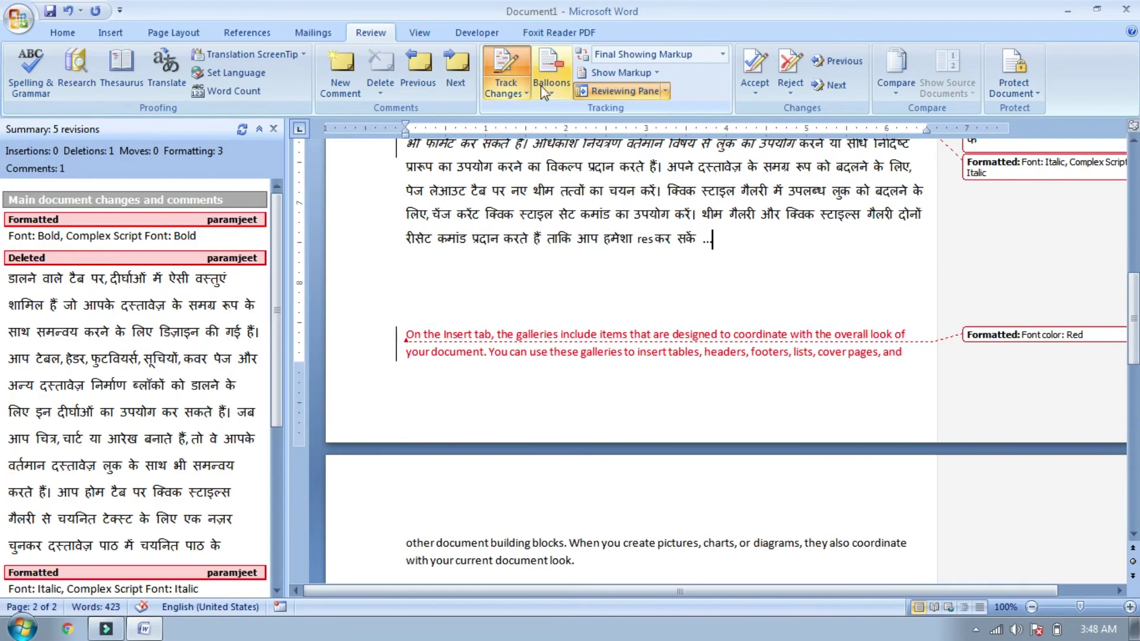
pyautogui.click(243, 208)
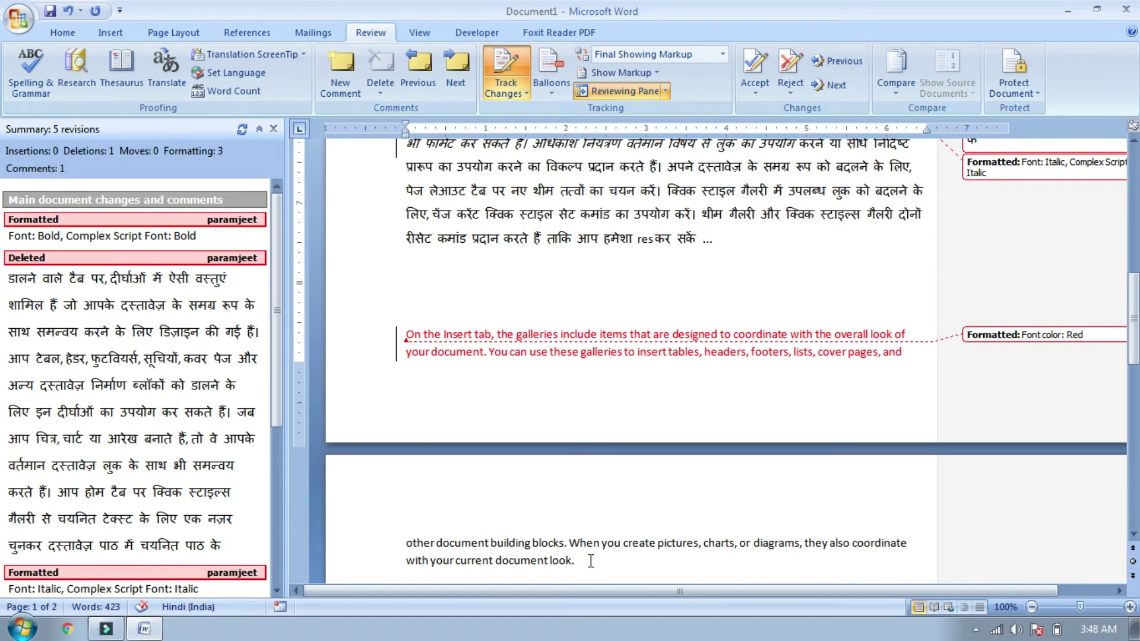
pyautogui.click(665, 92)
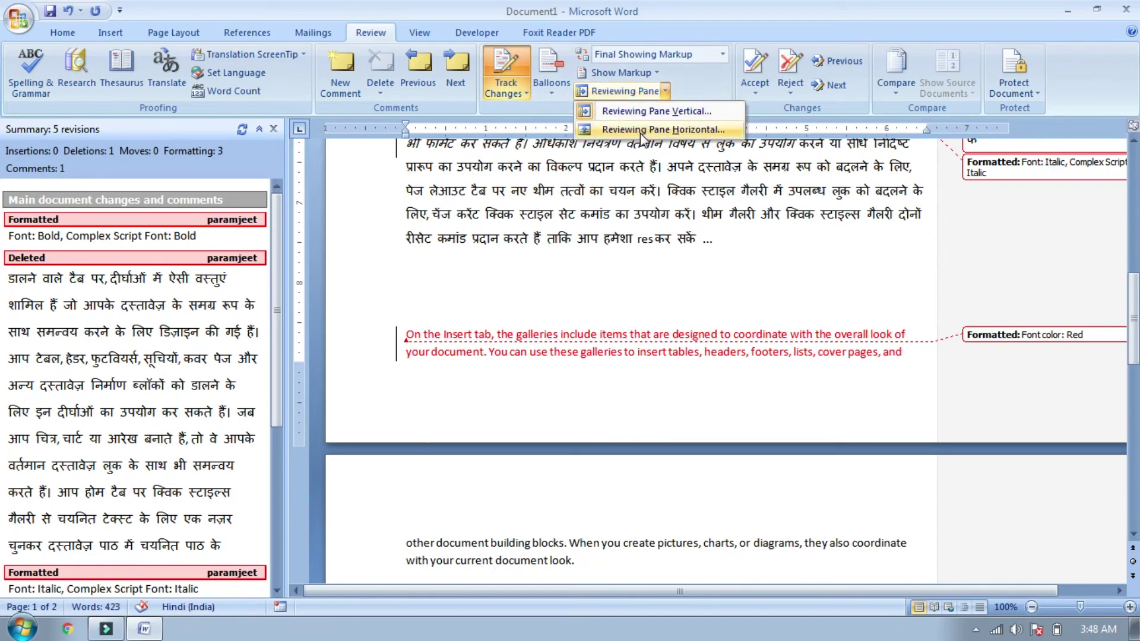
pyautogui.click(642, 130)
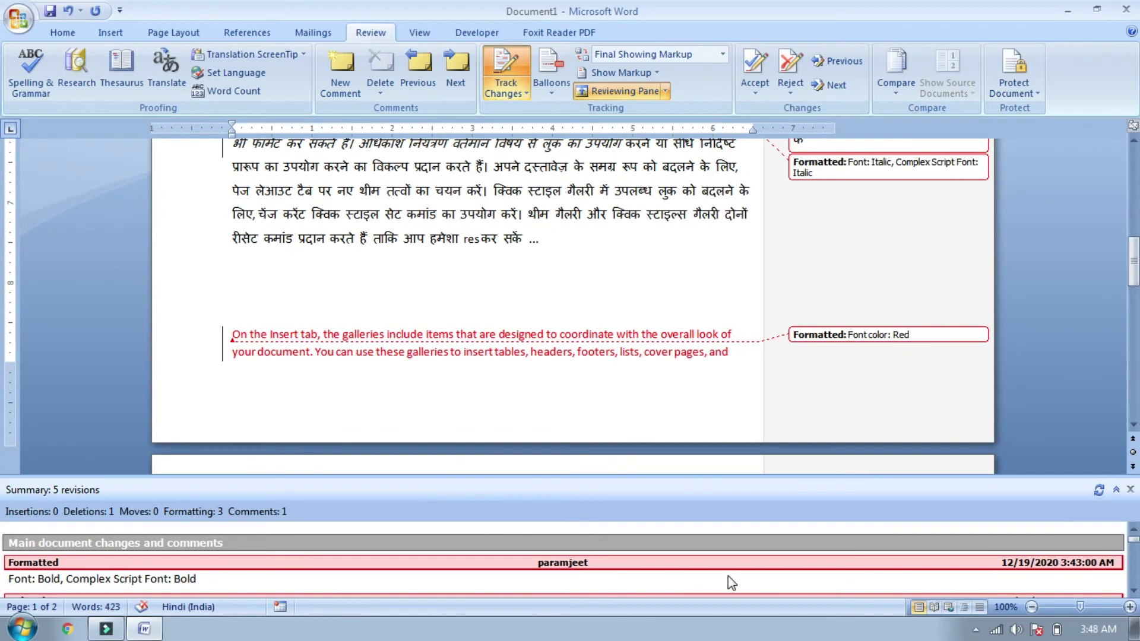
pyautogui.scroll(-5, 3, 552)
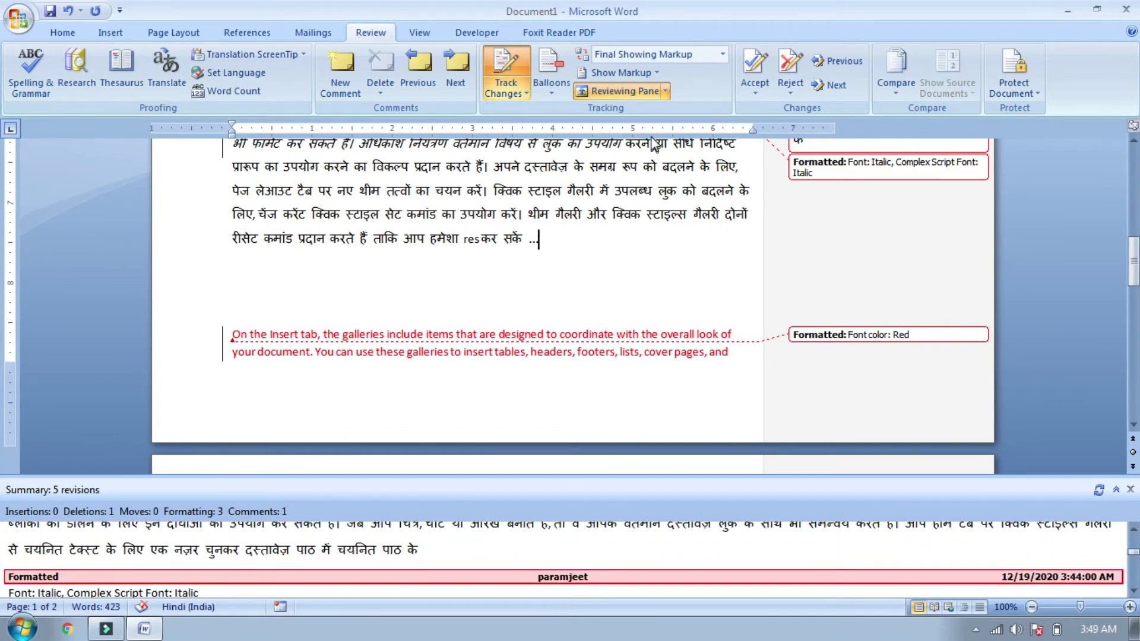
pyautogui.click(666, 91)
pyautogui.click(626, 112)
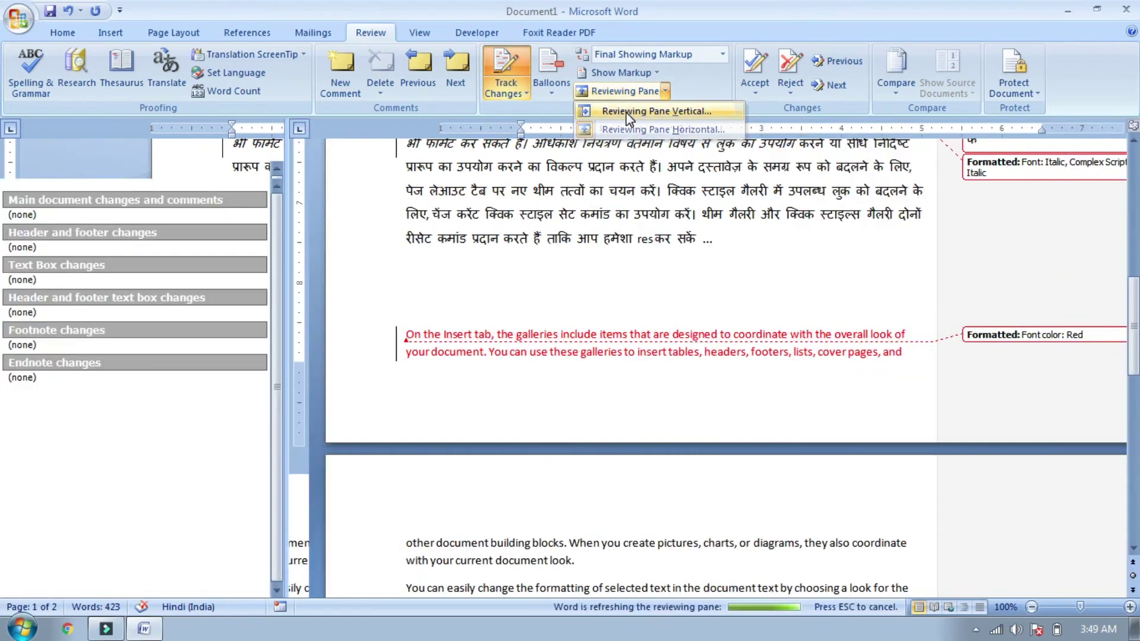
pyautogui.moveTo(281, 358); pyautogui.dragTo(280, 436)
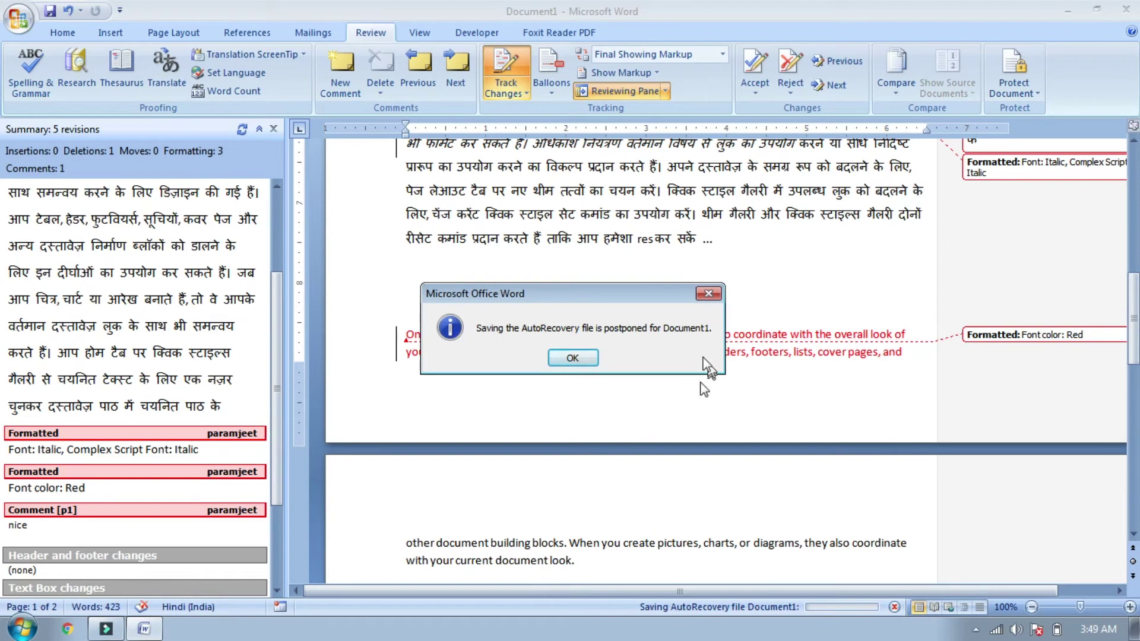
pyautogui.click(573, 358)
pyautogui.moveTo(284, 374); pyautogui.dragTo(282, 326)
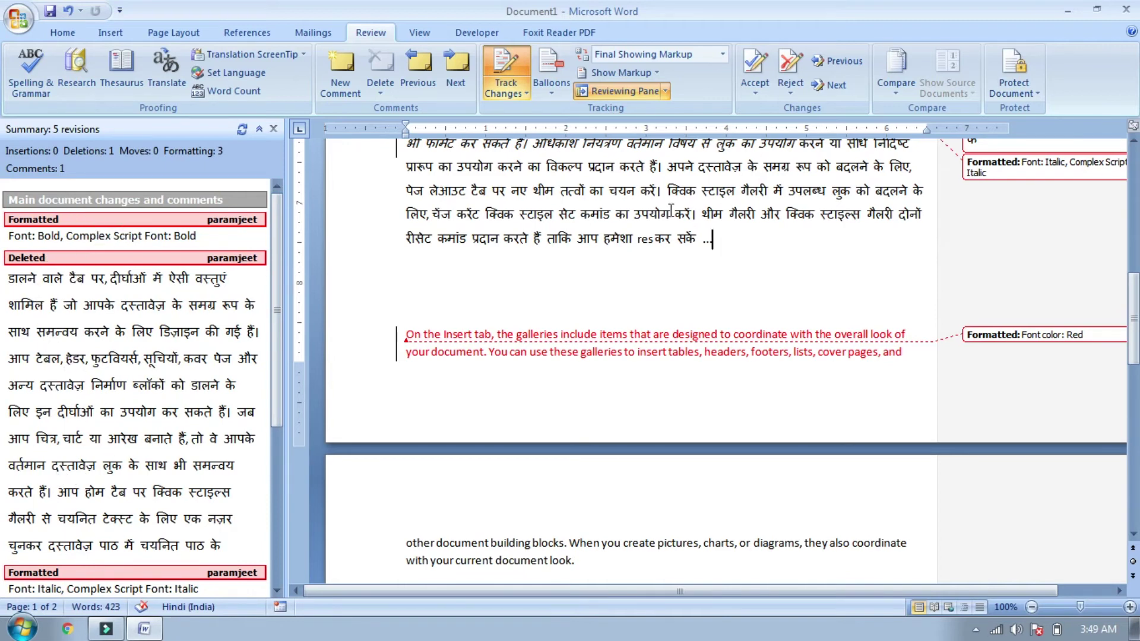
pyautogui.click(615, 91)
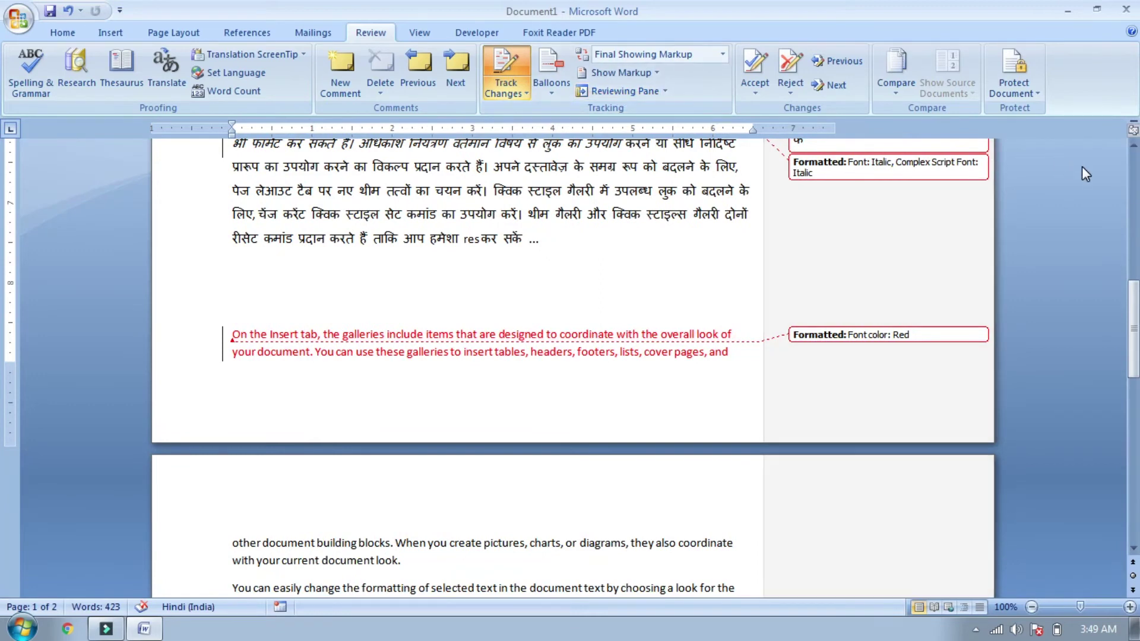
# Step: Turn off Track Changes on the Review tab
pyautogui.moveTo(1134, 306); pyautogui.dragTo(1134, 301)
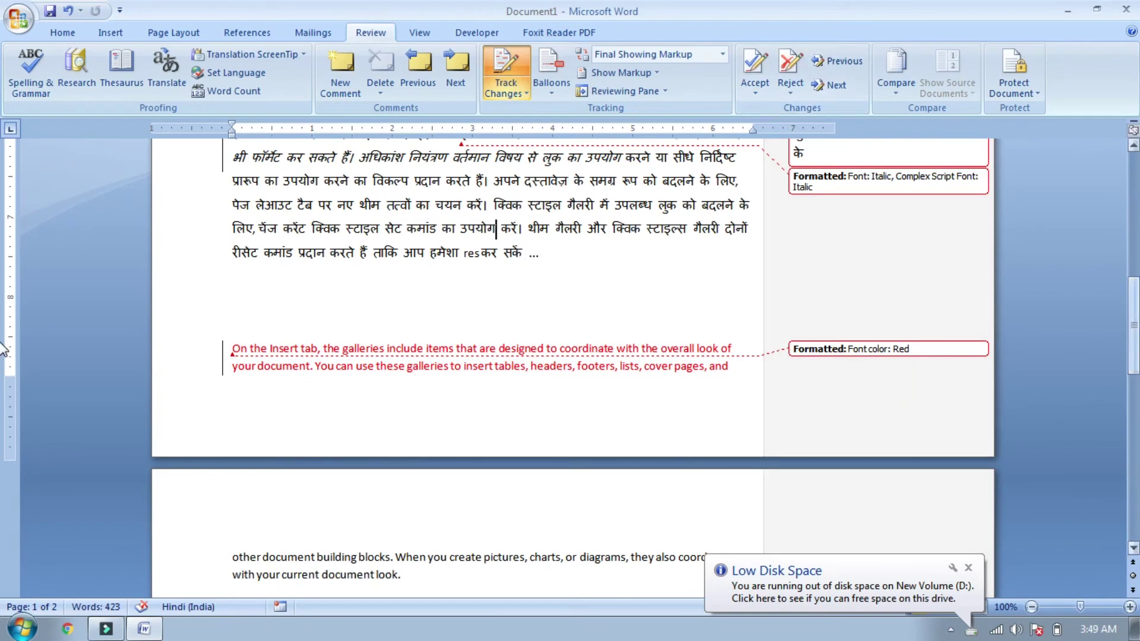
pyautogui.click(516, 66)
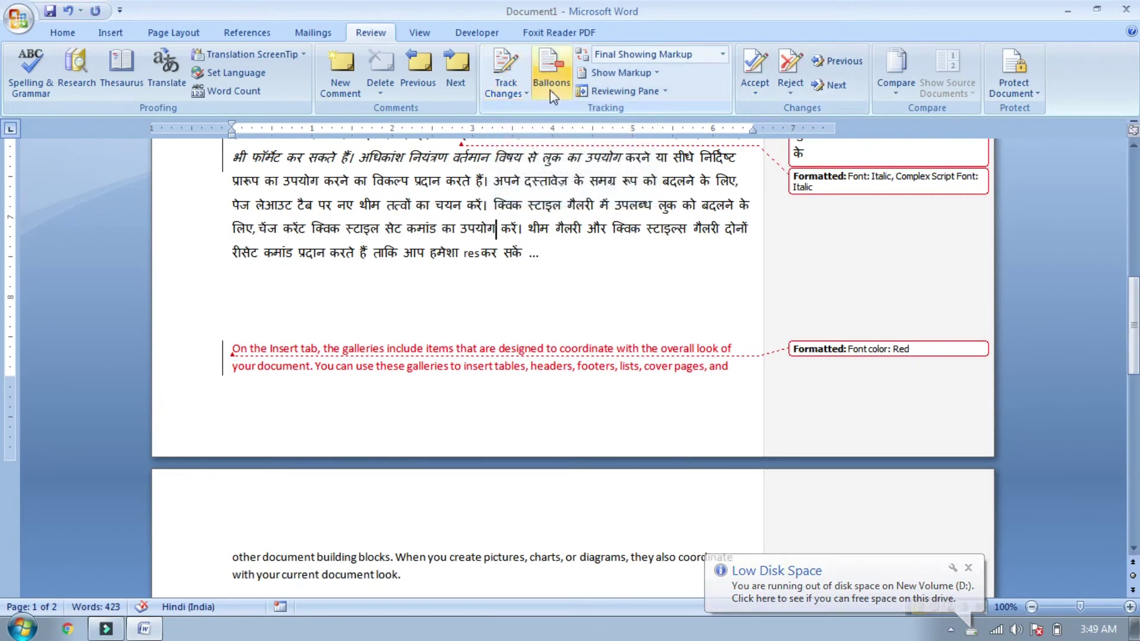
pyautogui.moveTo(1133, 326); pyautogui.dragTo(1134, 255)
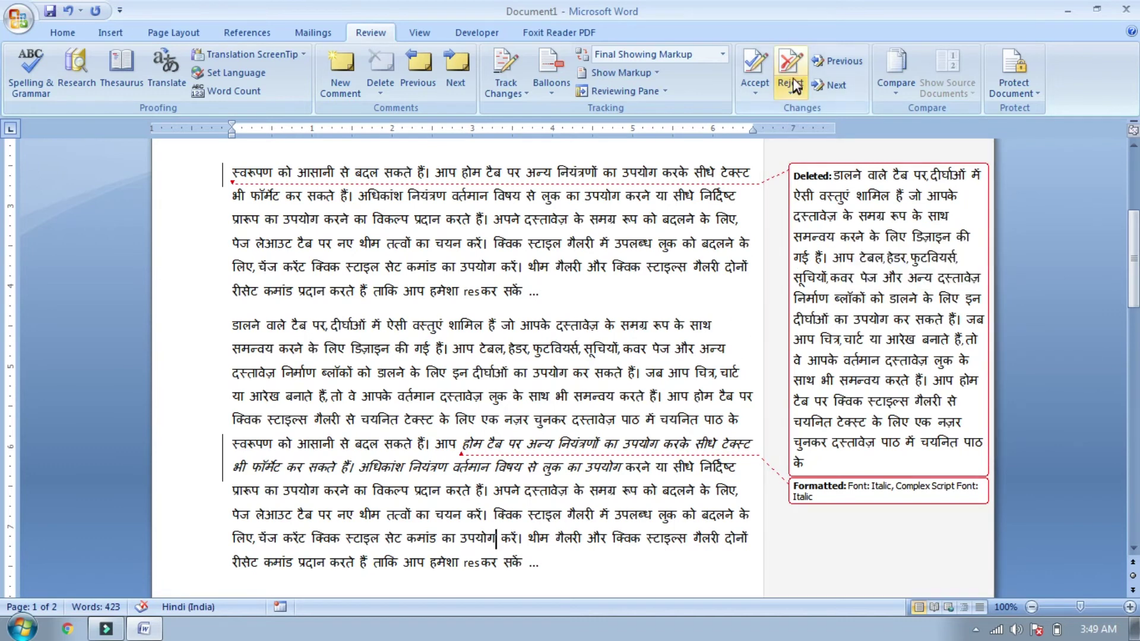
pyautogui.click(845, 62)
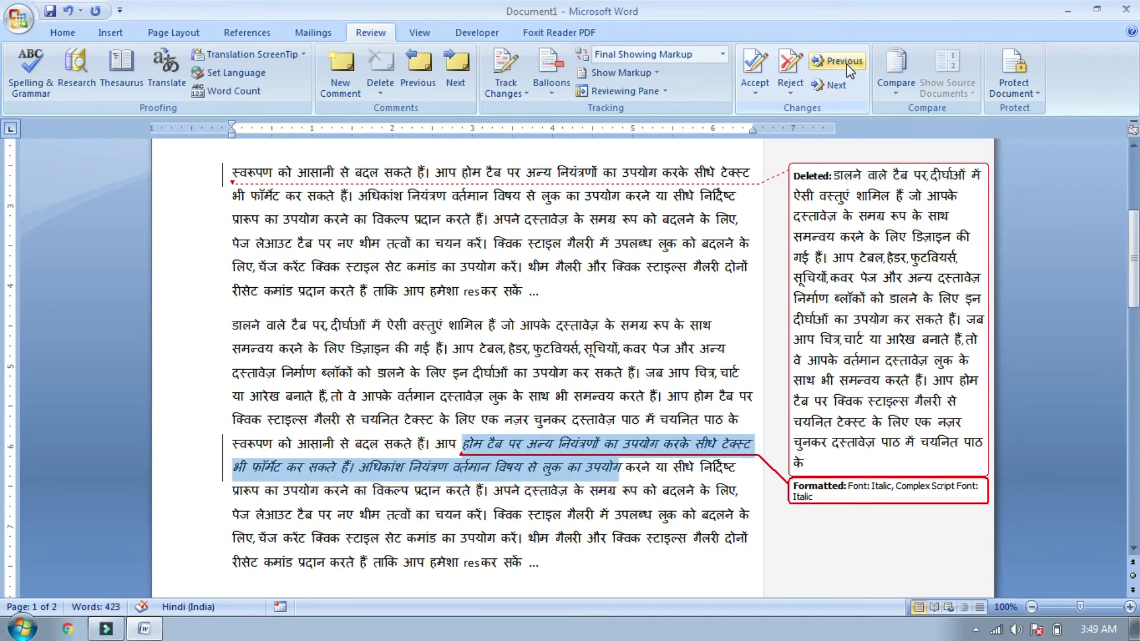
pyautogui.click(838, 61)
pyautogui.click(837, 61)
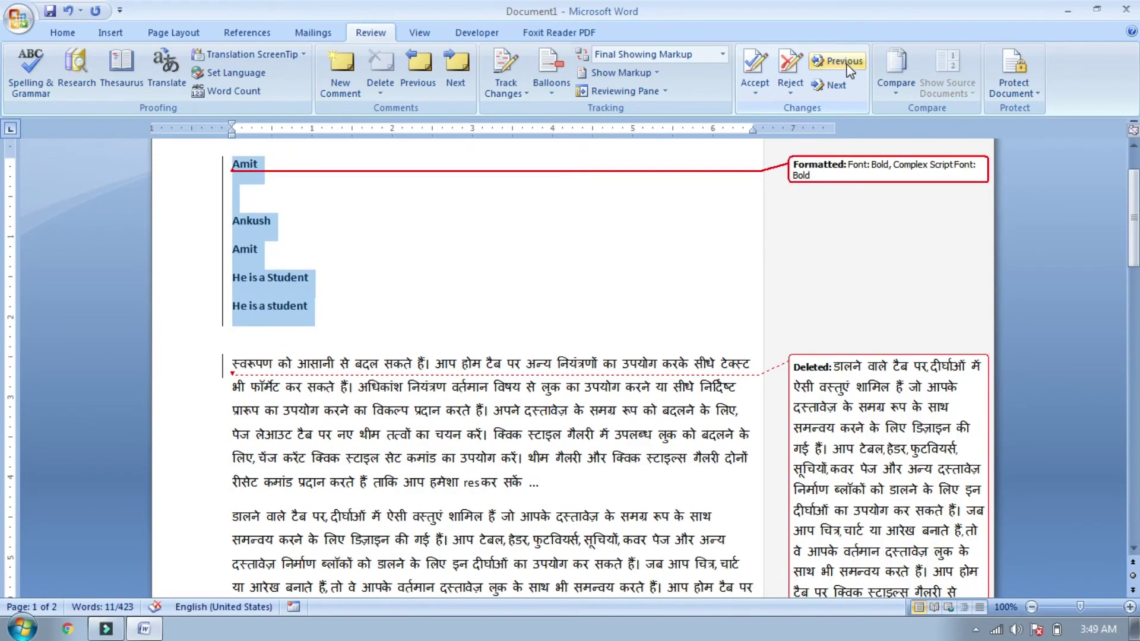
pyautogui.click(834, 86)
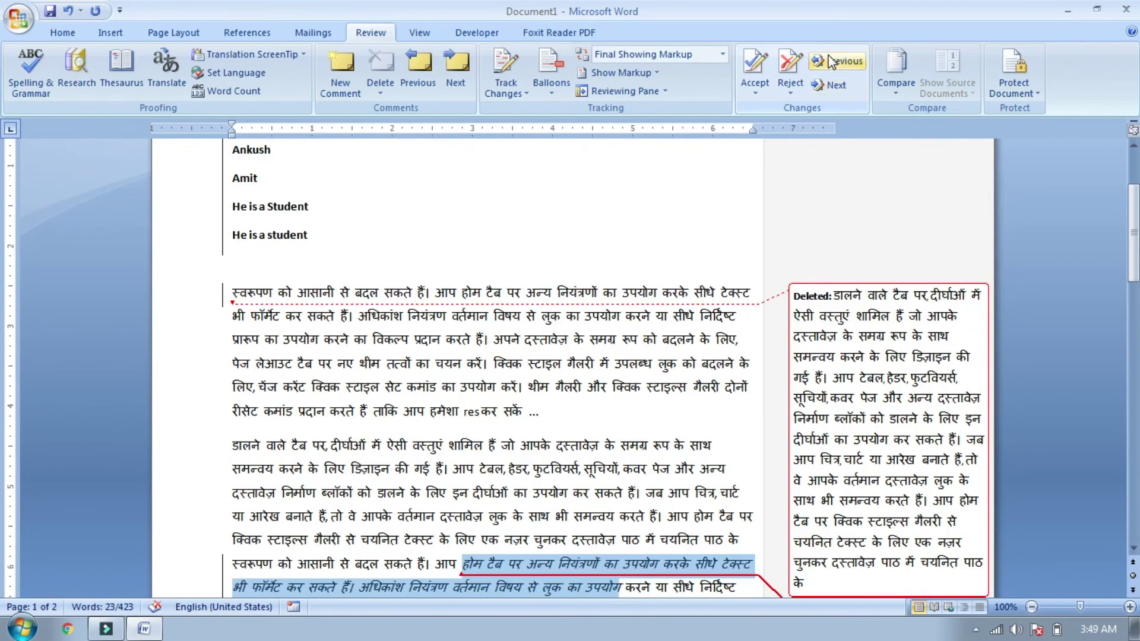
pyautogui.click(832, 65)
pyautogui.click(831, 63)
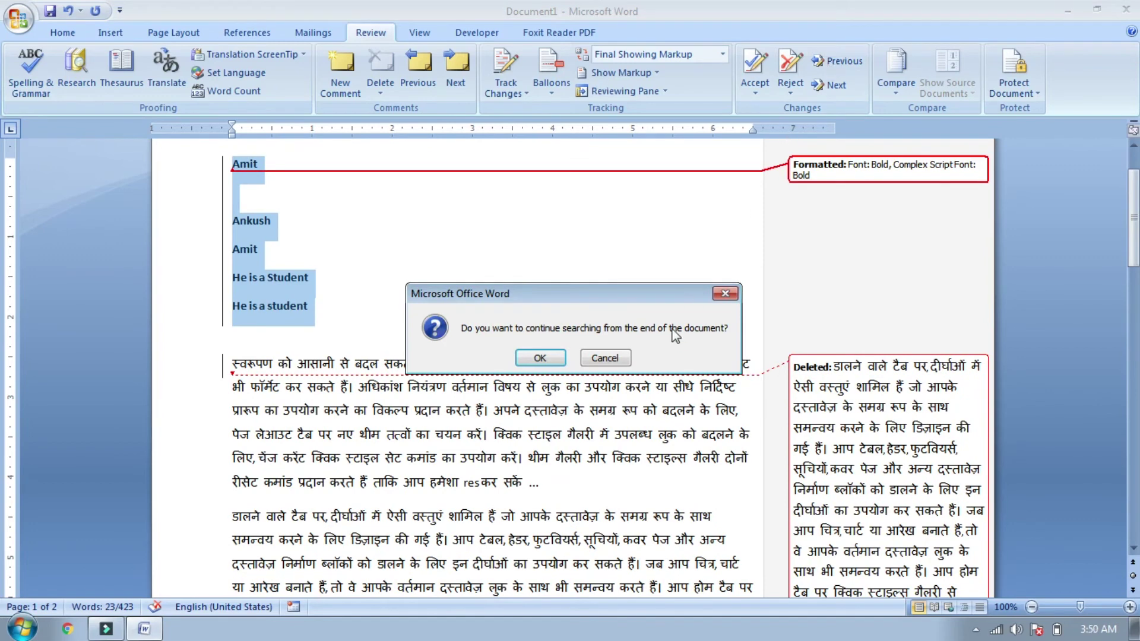
pyautogui.click(732, 297)
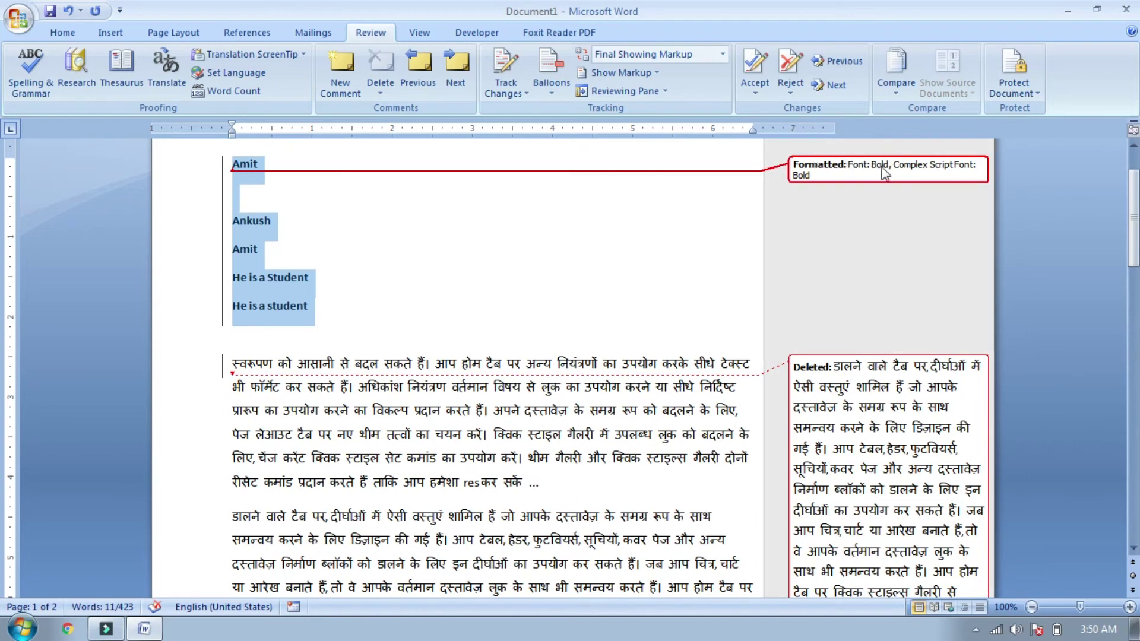
# Step: Accept the bold change, reject the Hindi deletion, and accept the italic change
pyautogui.click(756, 65)
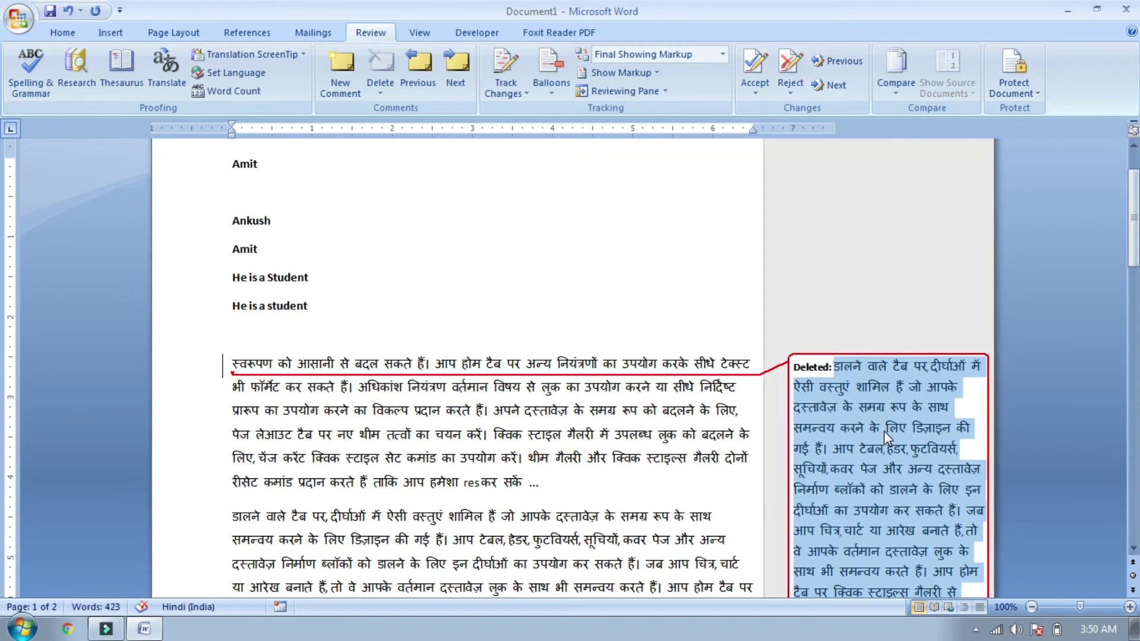
pyautogui.moveTo(885, 431)
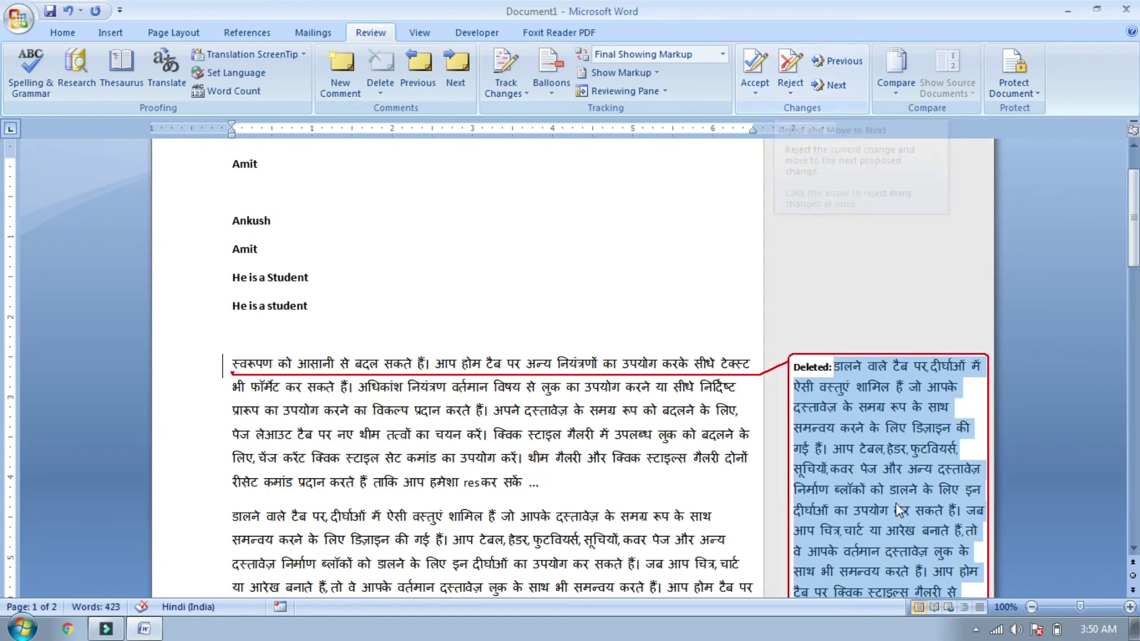
pyautogui.click(780, 69)
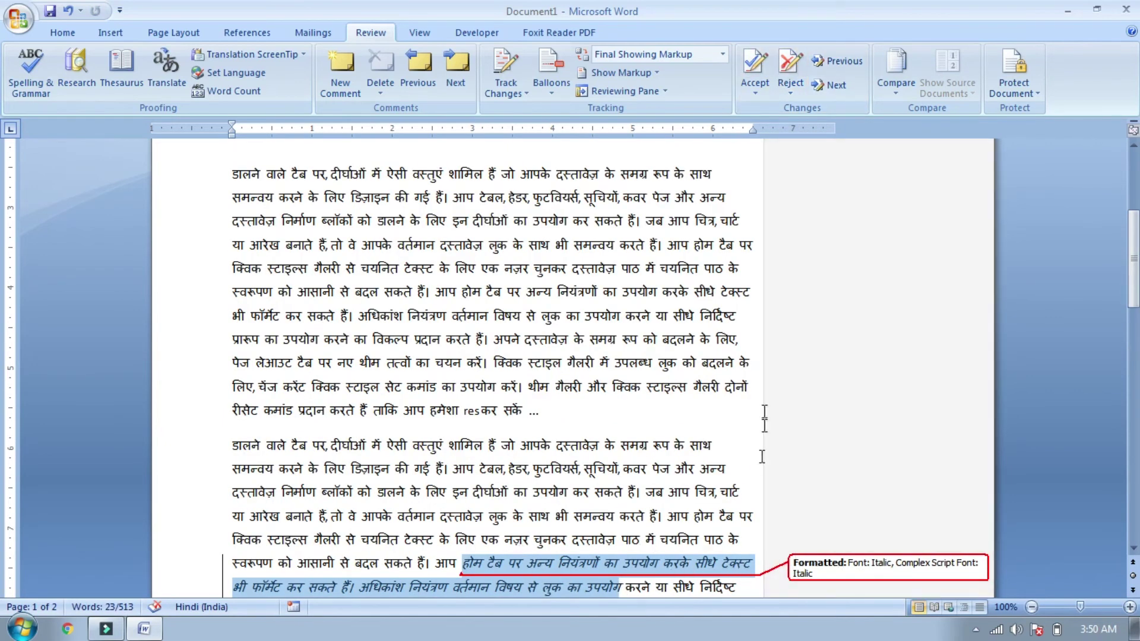
pyautogui.click(755, 66)
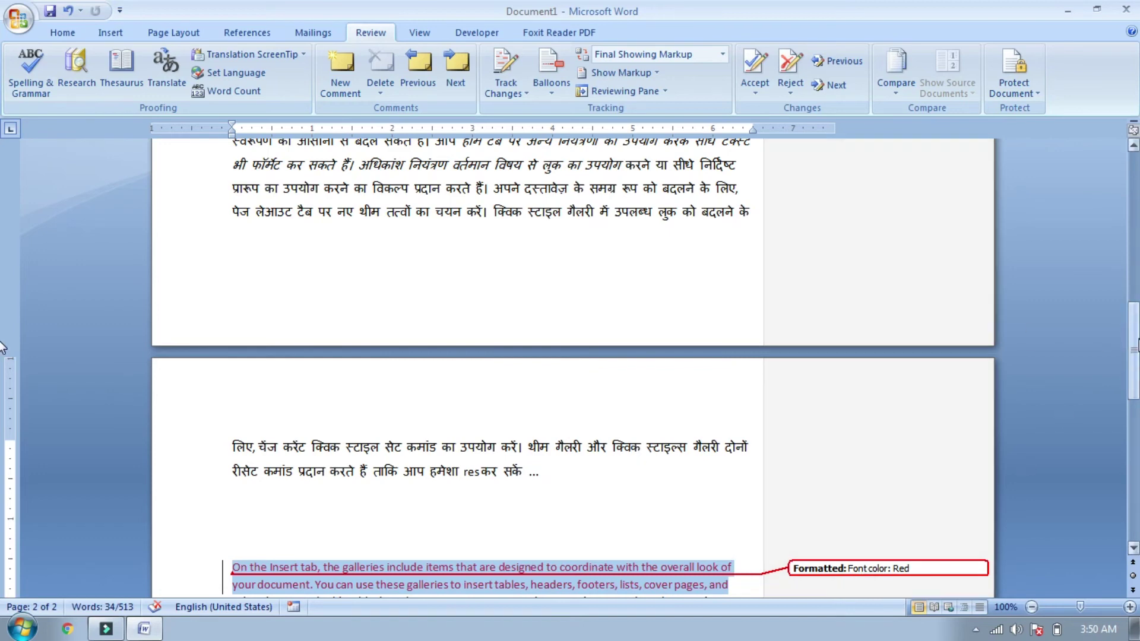
# Step: Reject the red font colour change, delete the 'nice' comment, and dismiss the confirmation
pyautogui.scroll(-3, 3, 347)
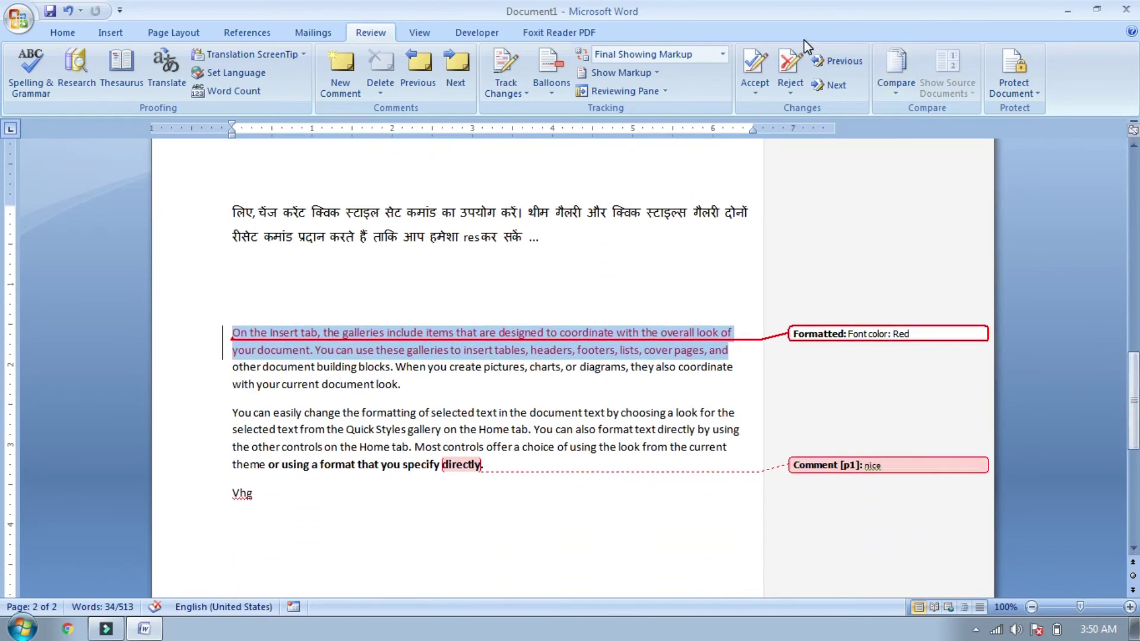
pyautogui.click(790, 65)
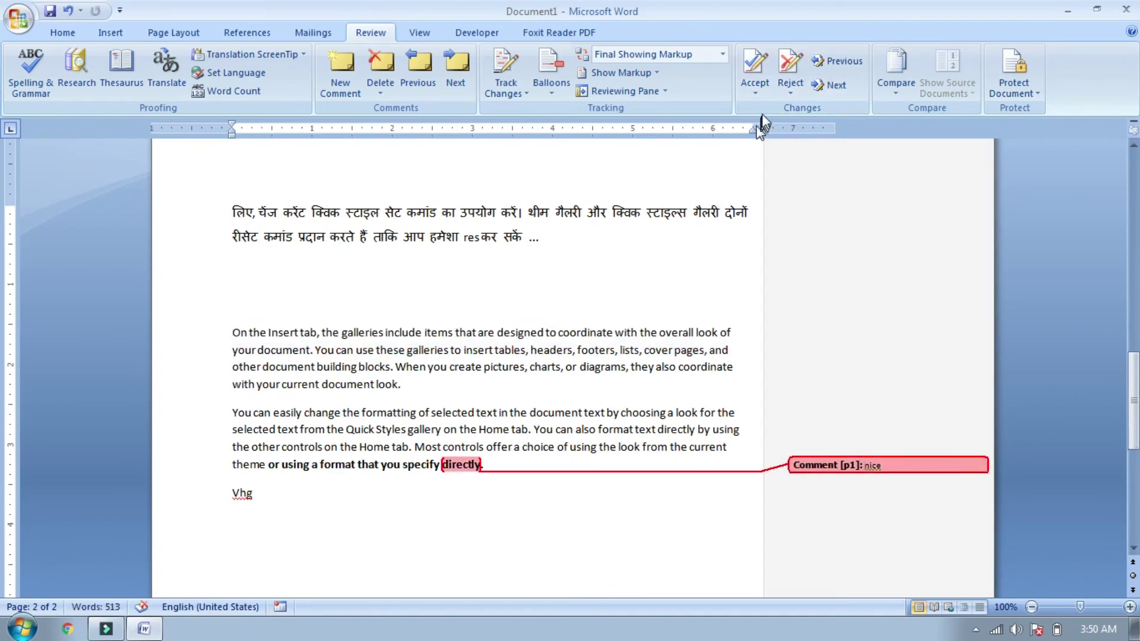
pyautogui.click(801, 62)
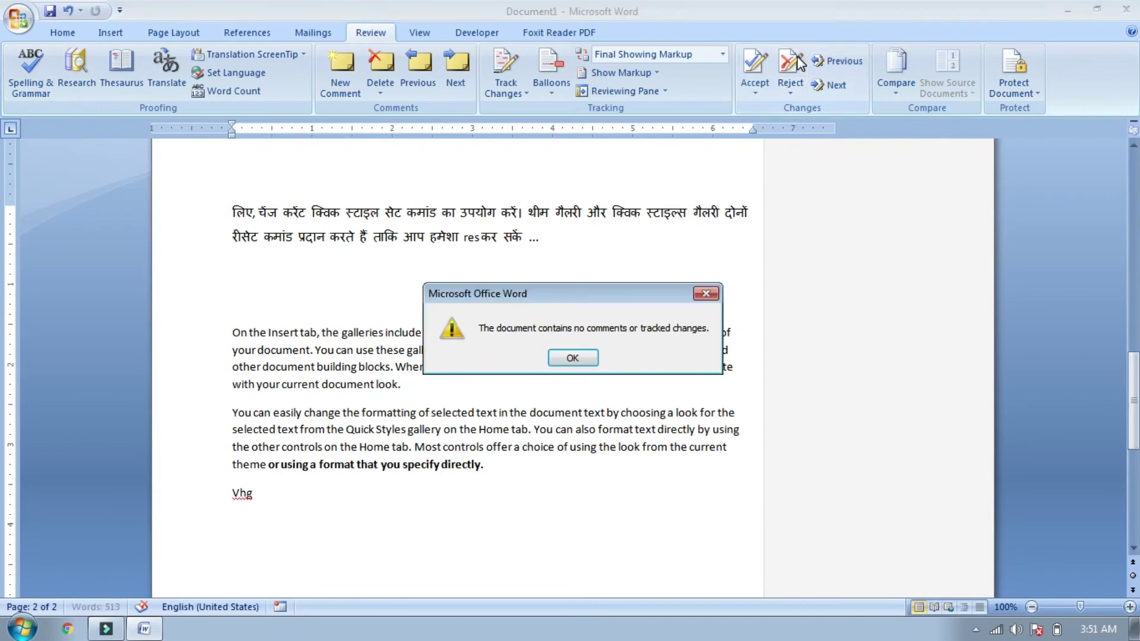
pyautogui.click(590, 357)
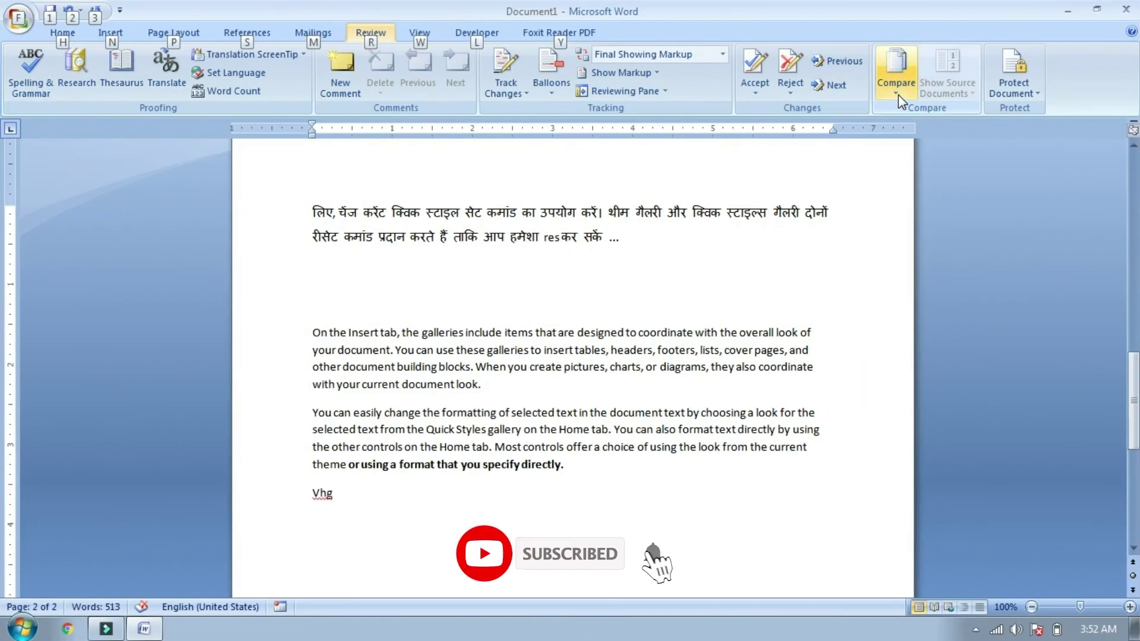
# Step: Open the Review tab's Compare drop-down showing the Compare and Combine choices
pyautogui.click(899, 95)
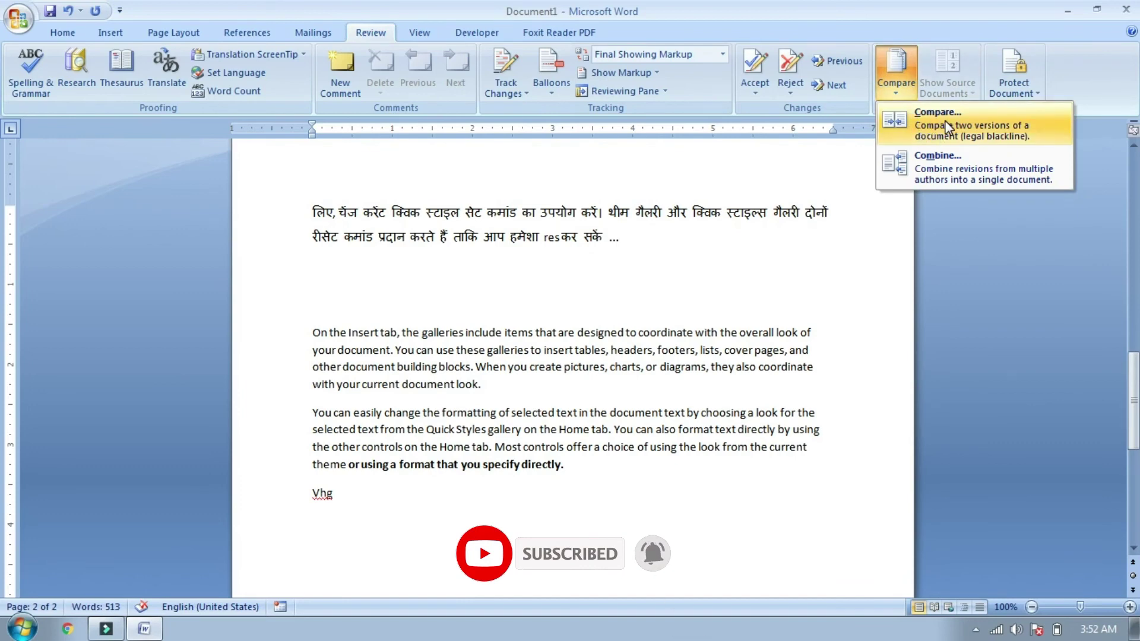
pyautogui.click(936, 170)
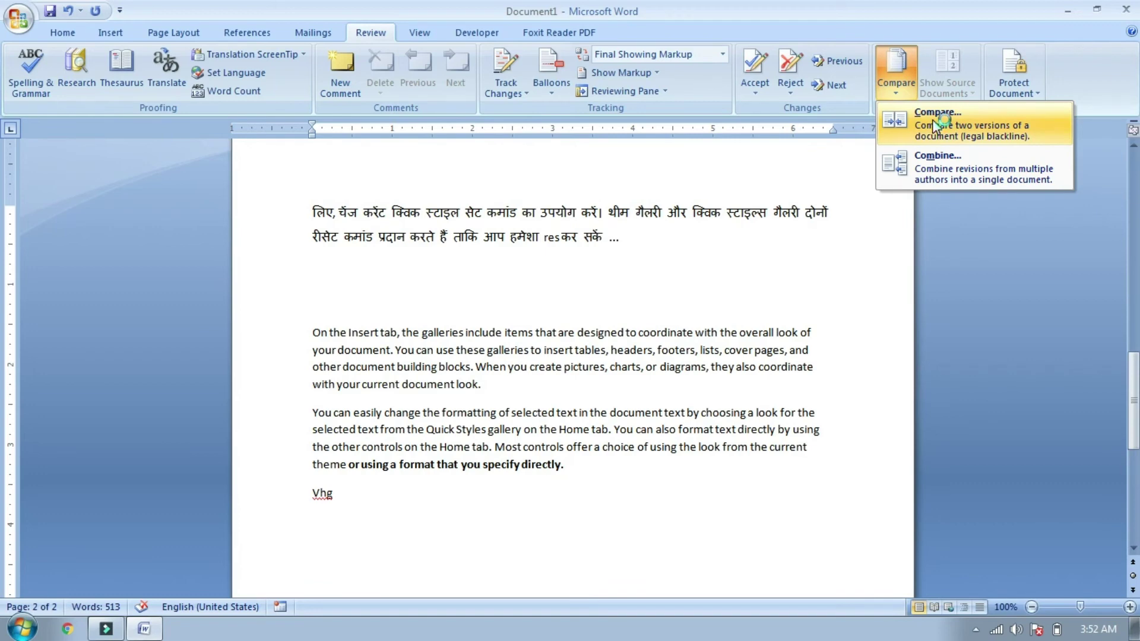
# Step: Compare 'yes bank' as the original with 'Magrua' as the revised document
pyautogui.click(933, 121)
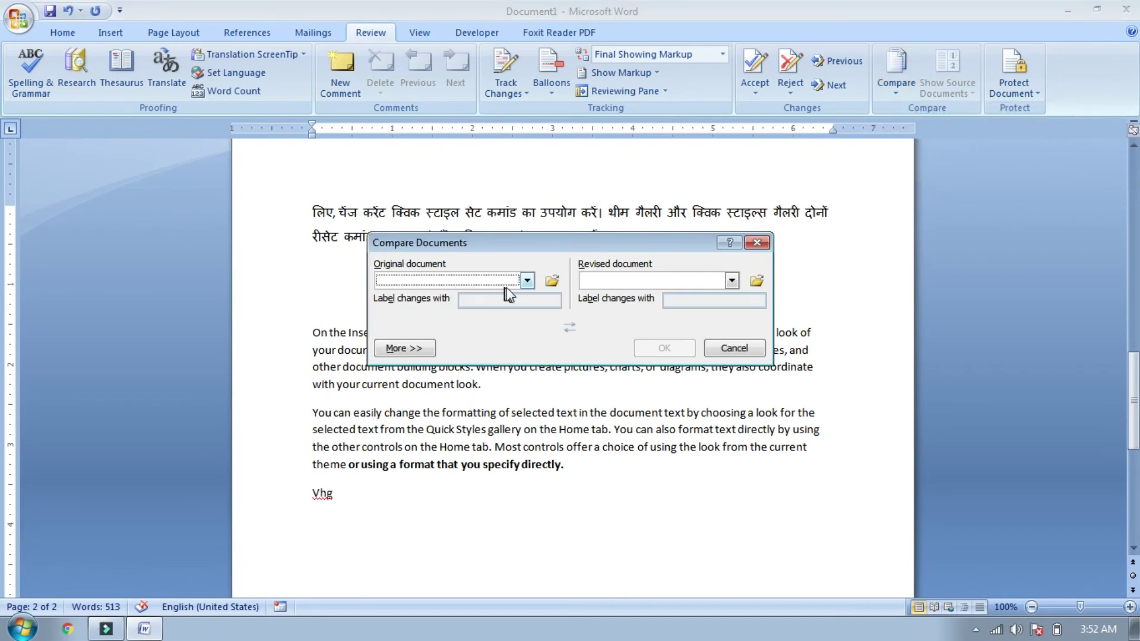
pyautogui.click(526, 280)
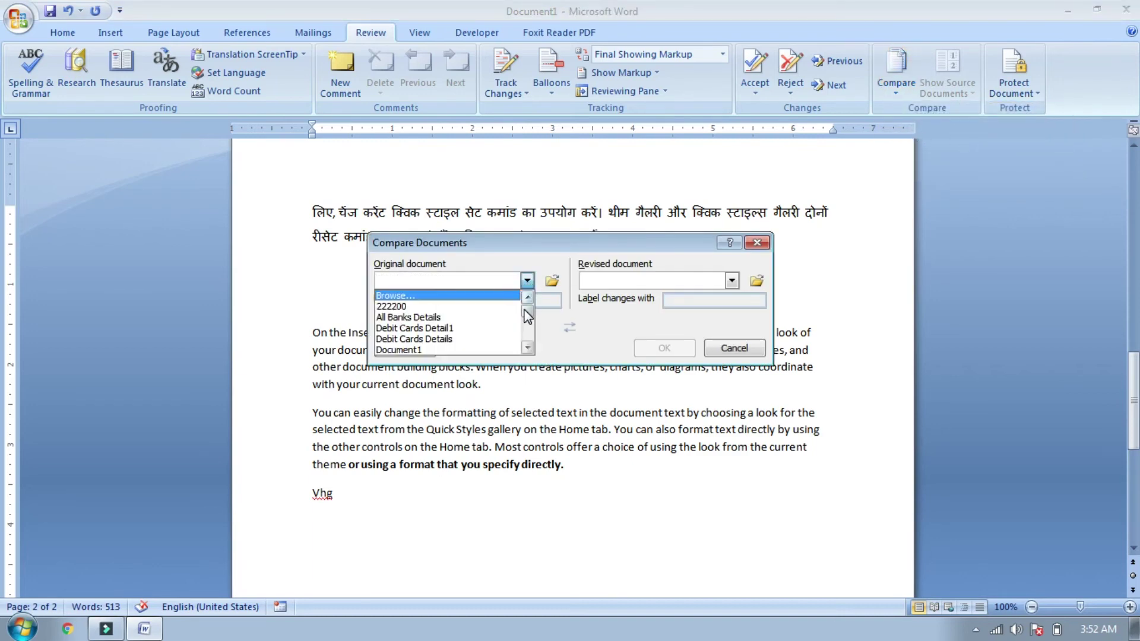
pyautogui.moveTo(527, 311); pyautogui.dragTo(529, 335)
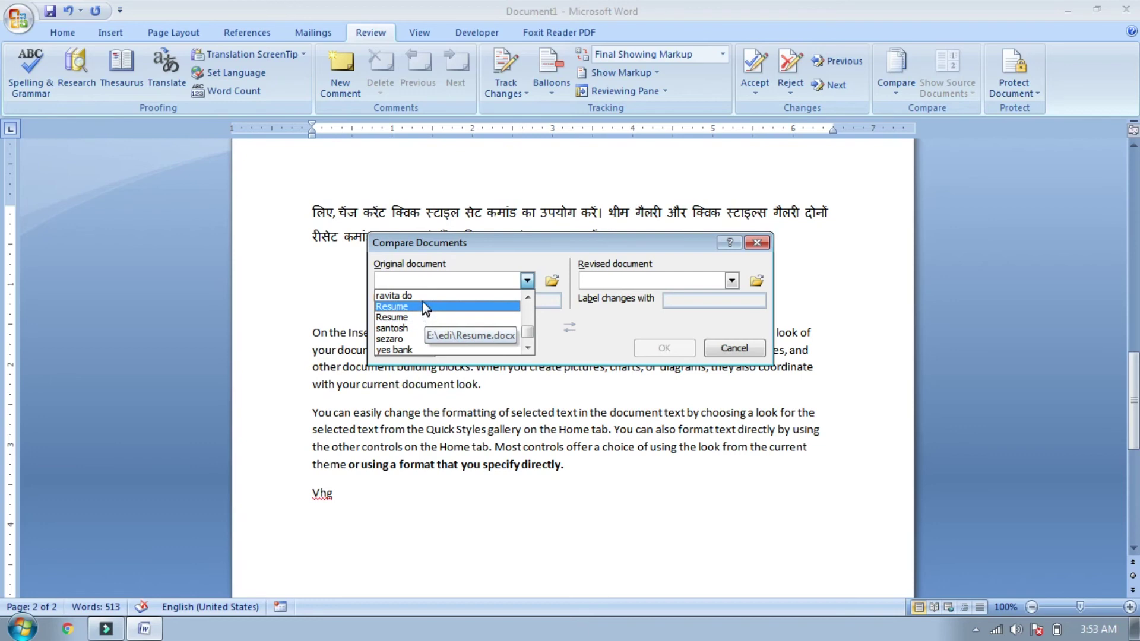
pyautogui.moveTo(529, 330); pyautogui.dragTo(529, 332)
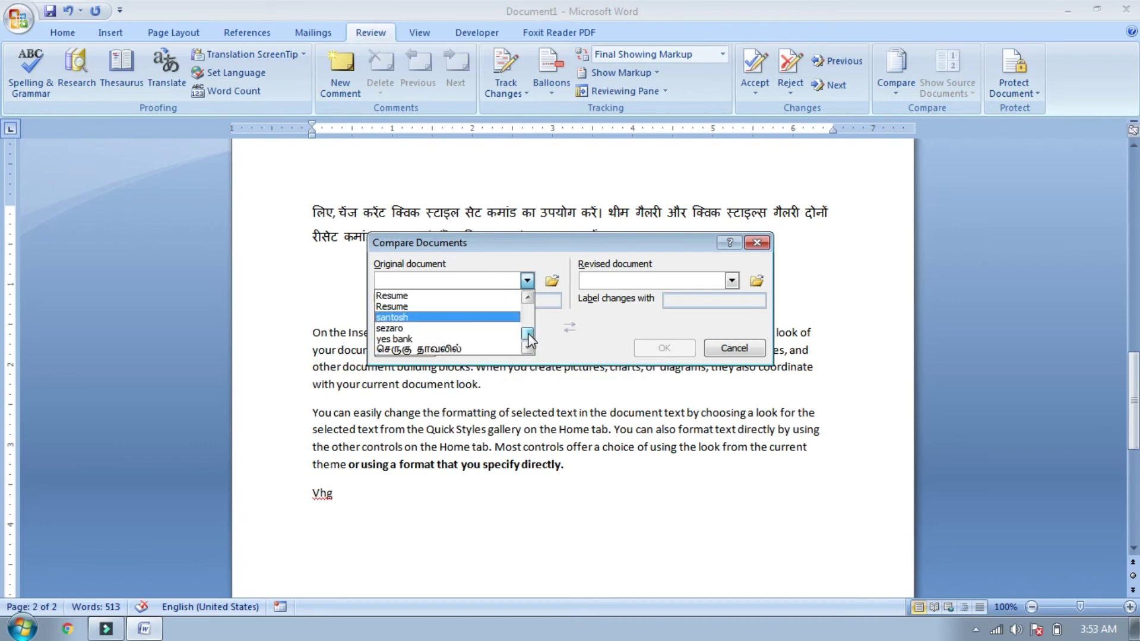
pyautogui.click(426, 339)
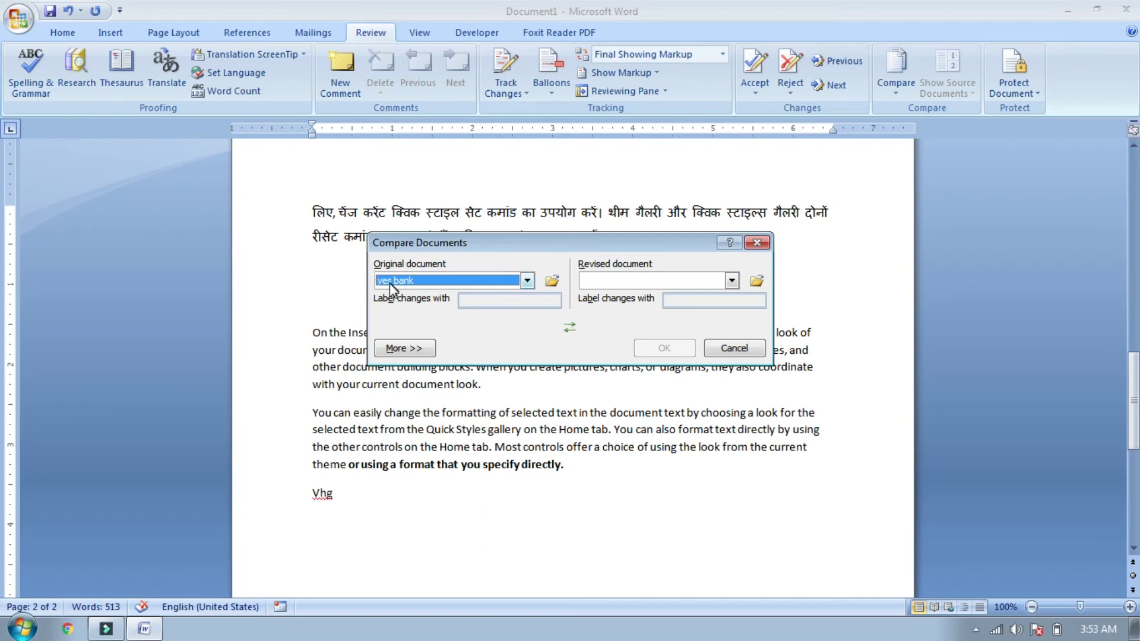
pyautogui.click(729, 282)
pyautogui.moveTo(732, 312); pyautogui.dragTo(734, 331)
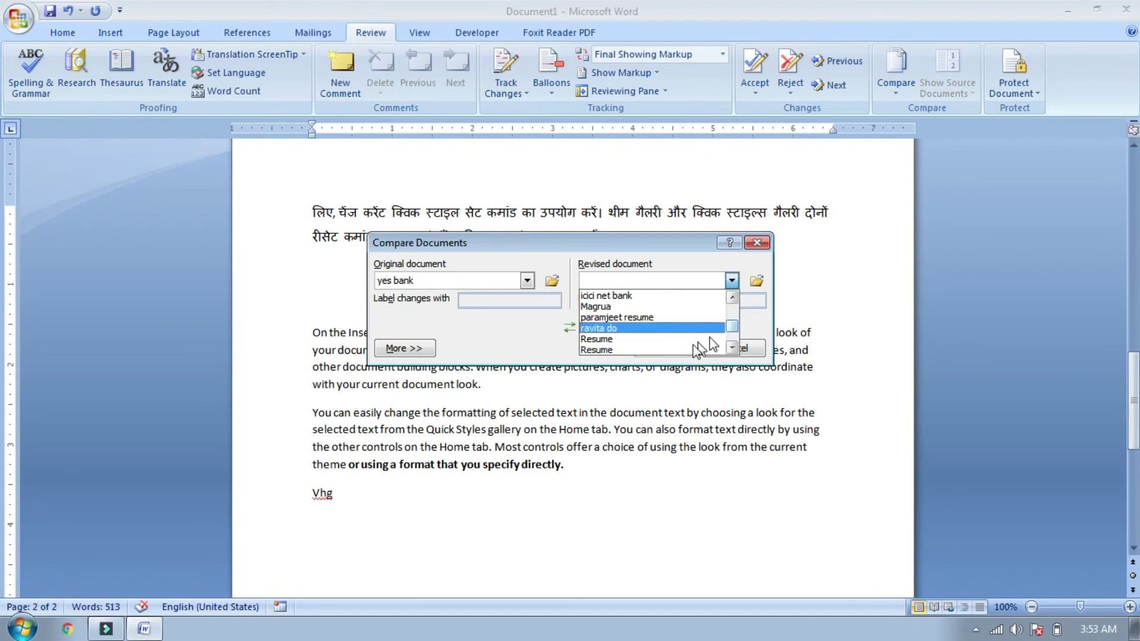
pyautogui.click(606, 306)
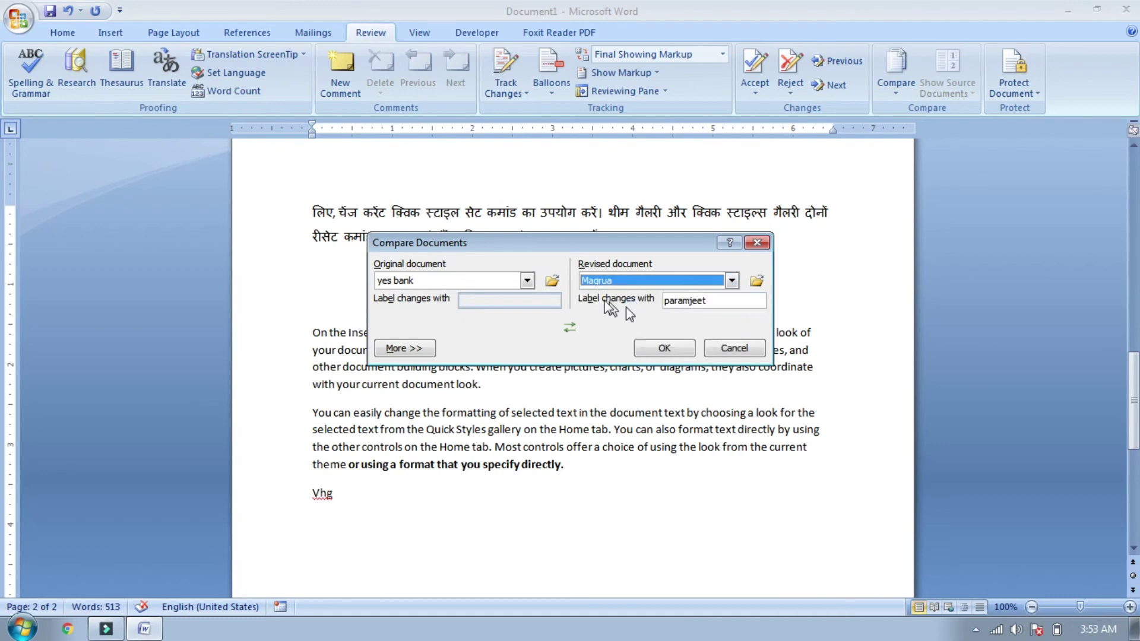
pyautogui.click(680, 349)
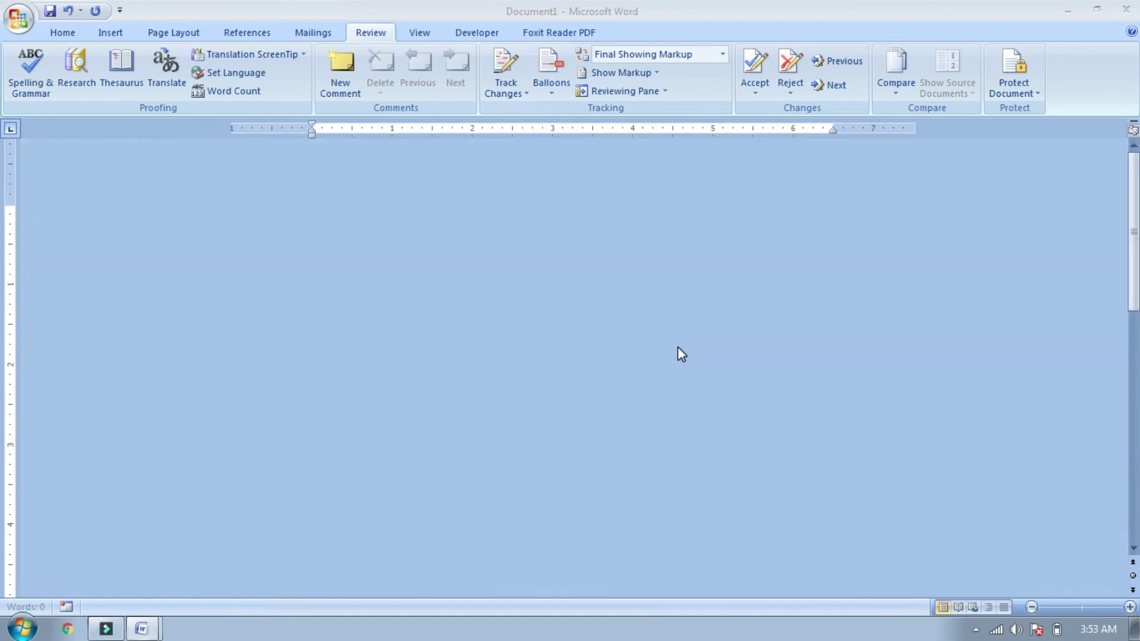
# Step: Show the original 'yes bank' document beside the comparison result
pyautogui.moveTo(1129, 291); pyautogui.dragTo(2, 285)
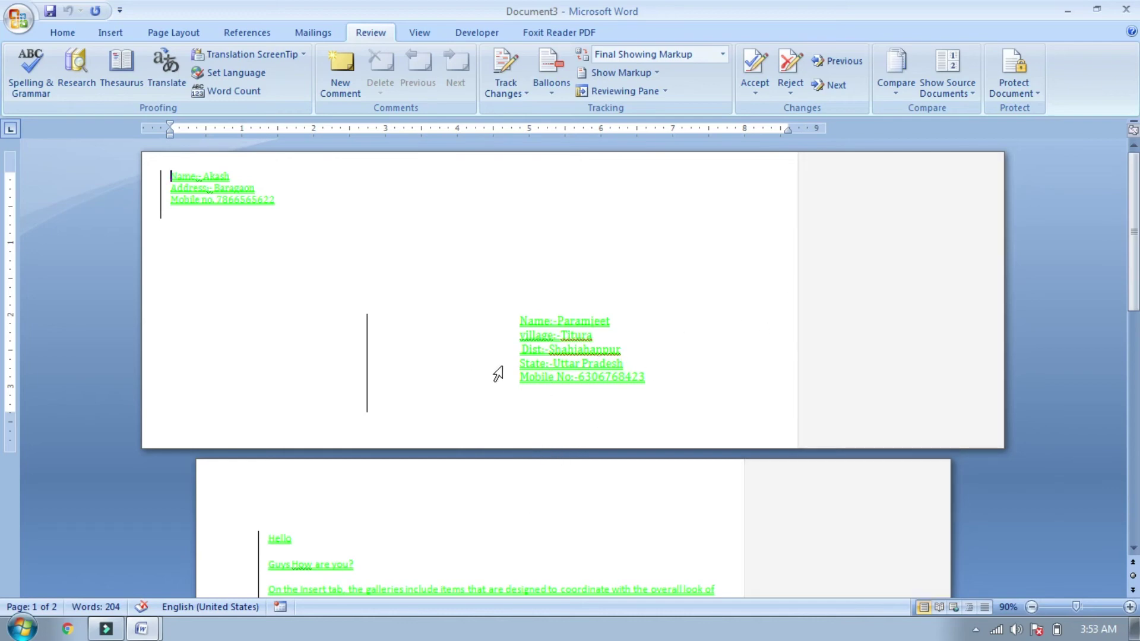
pyautogui.moveTo(1134, 237)
pyautogui.mouseDown()
pyautogui.moveTo(2, 242)
pyautogui.moveTo(1131, 368)
pyautogui.moveTo(1134, 380)
pyautogui.moveTo(1134, 287)
pyautogui.mouseUp()
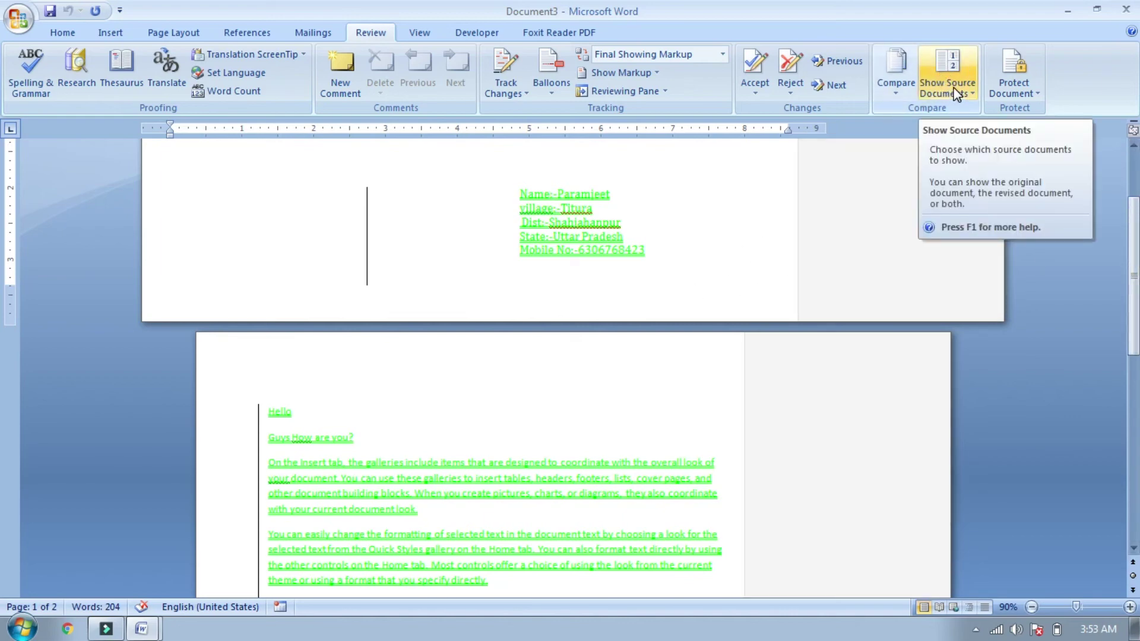
pyautogui.click(957, 94)
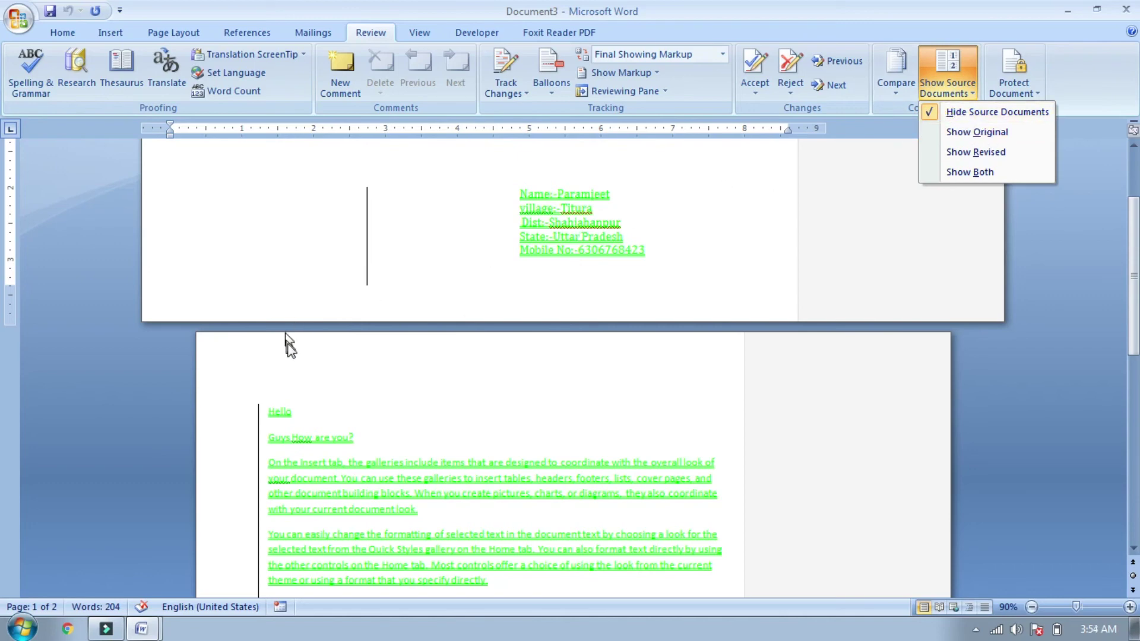
pyautogui.click(969, 133)
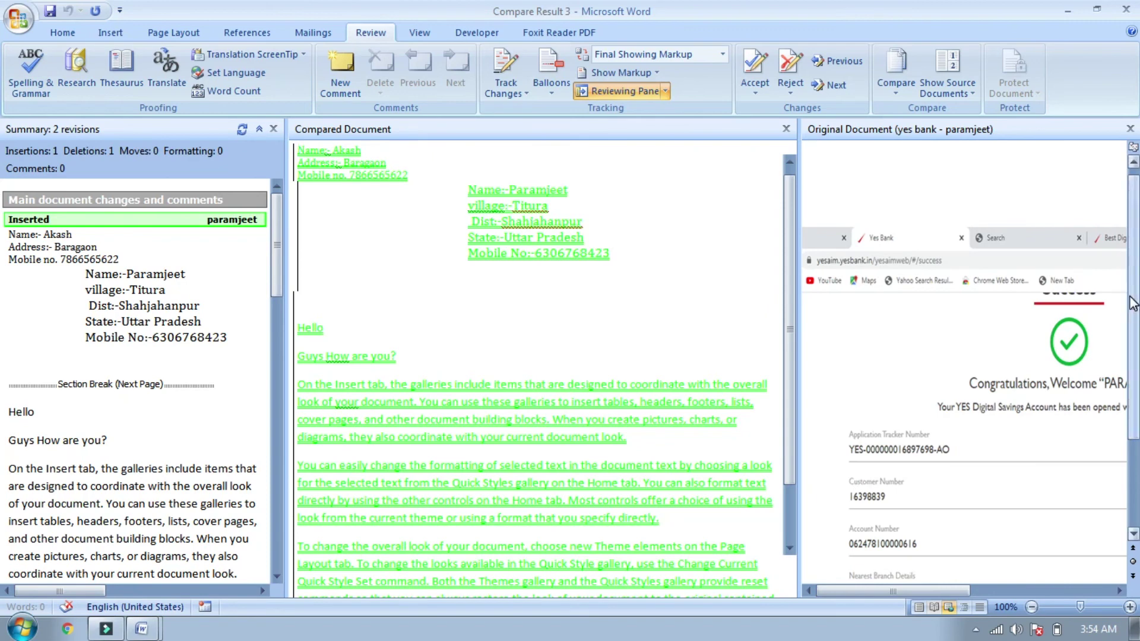
pyautogui.moveTo(1132, 332); pyautogui.dragTo(1126, 410)
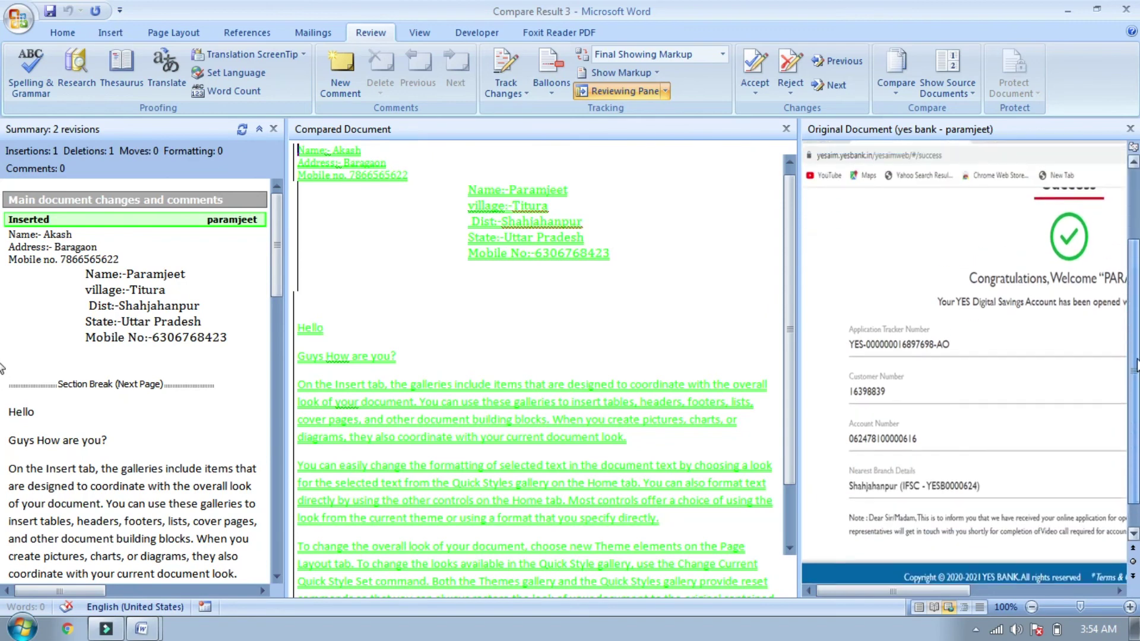
pyautogui.scroll(5, 1008, 306)
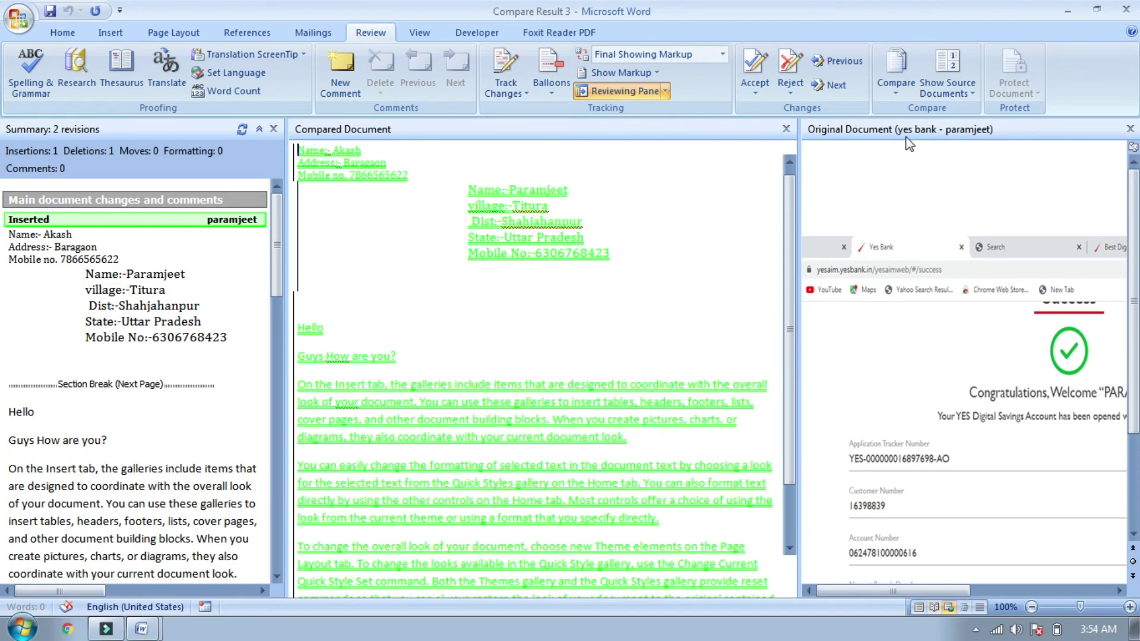
# Step: Switch the source view to the revised 'Magrua' document, then to both documents
pyautogui.click(956, 76)
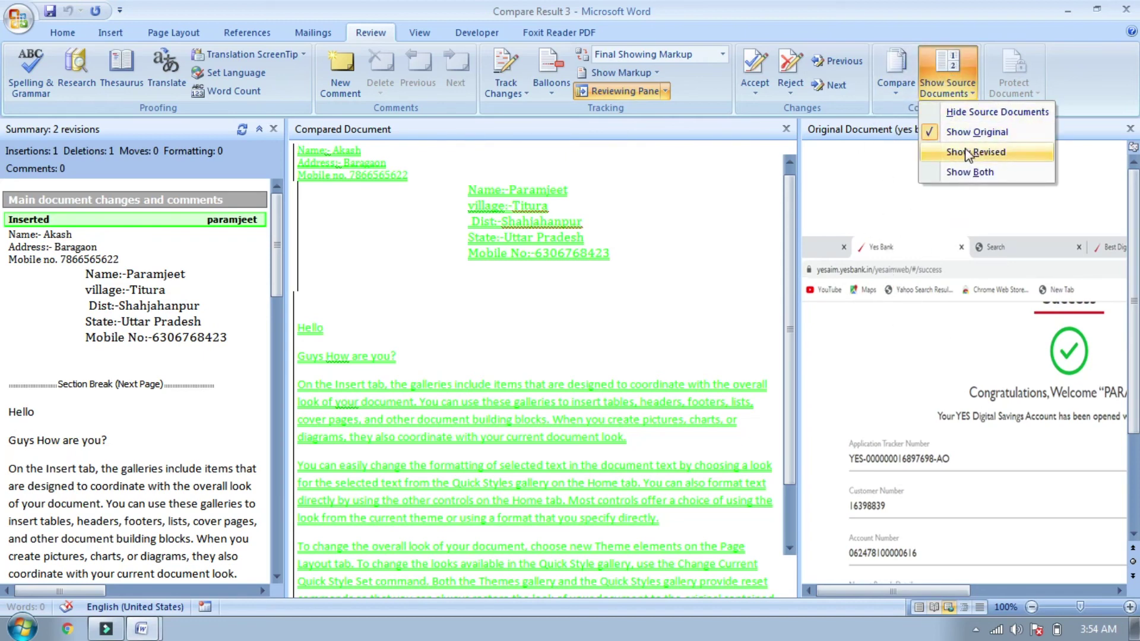
pyautogui.click(987, 152)
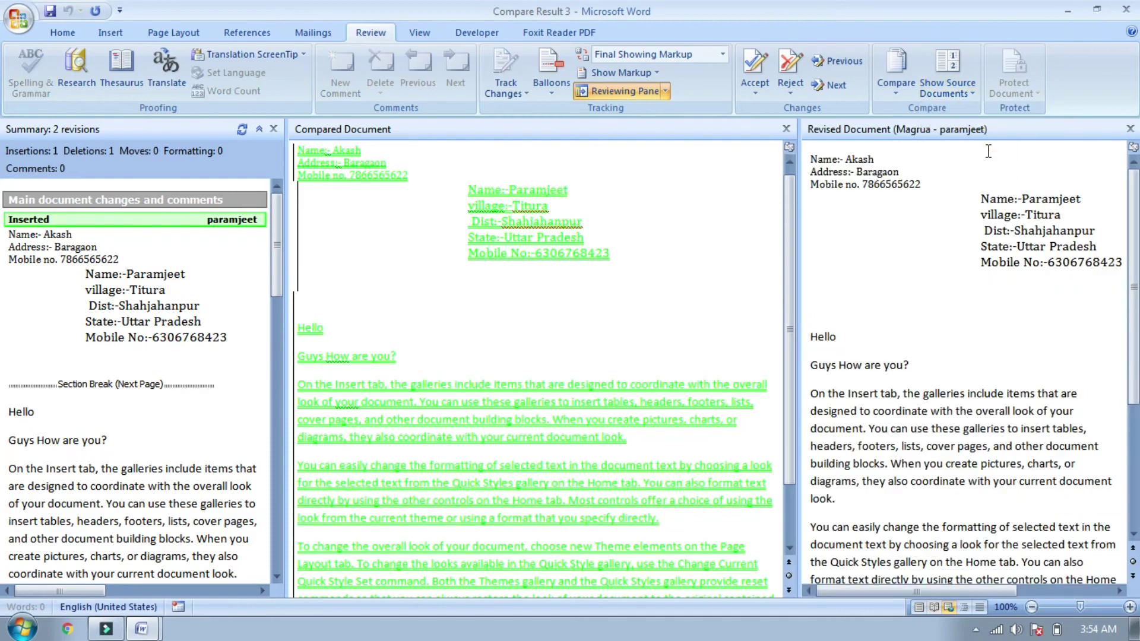
pyautogui.moveTo(1131, 247); pyautogui.dragTo(1121, 339)
pyautogui.click(949, 94)
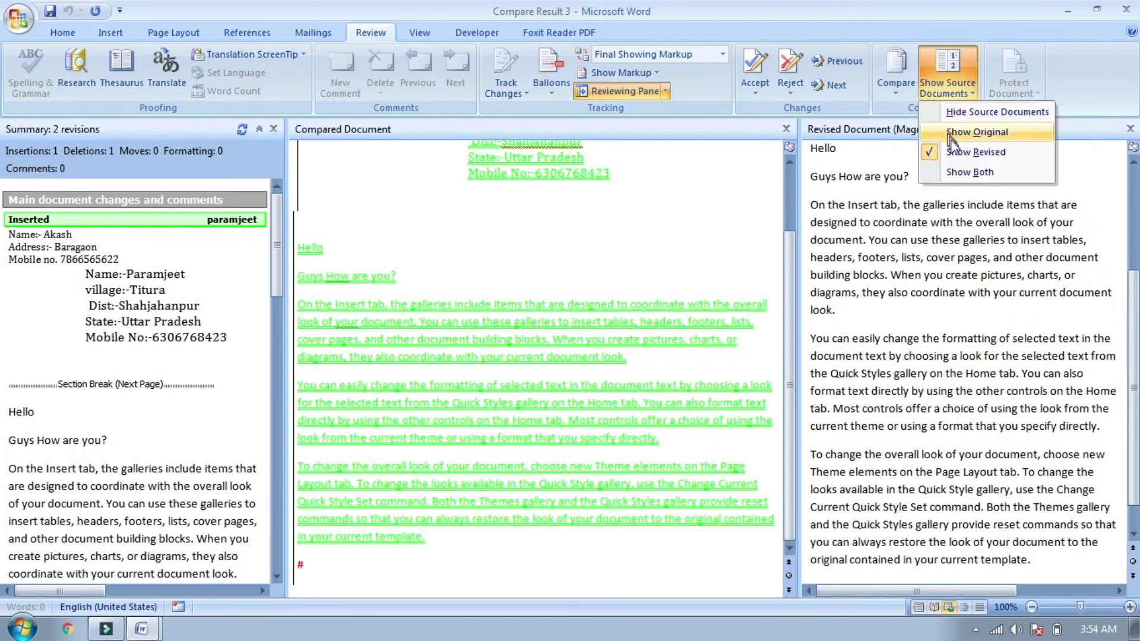
pyautogui.click(967, 172)
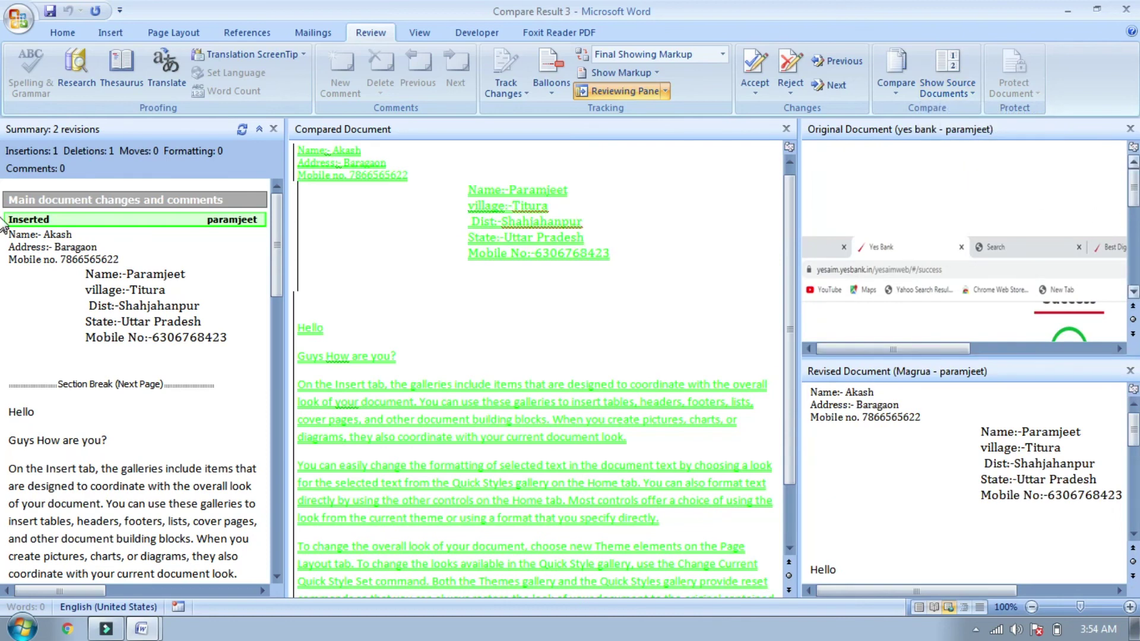
pyautogui.scroll(-1, 1134, 202)
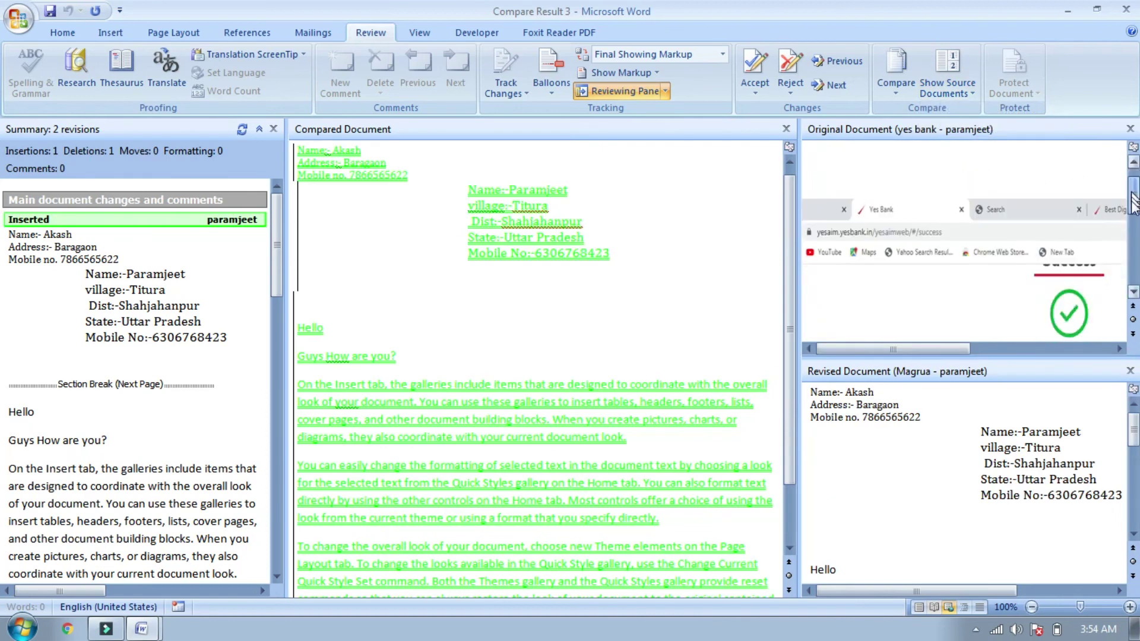
pyautogui.moveTo(1134, 201); pyautogui.dragTo(1134, 253)
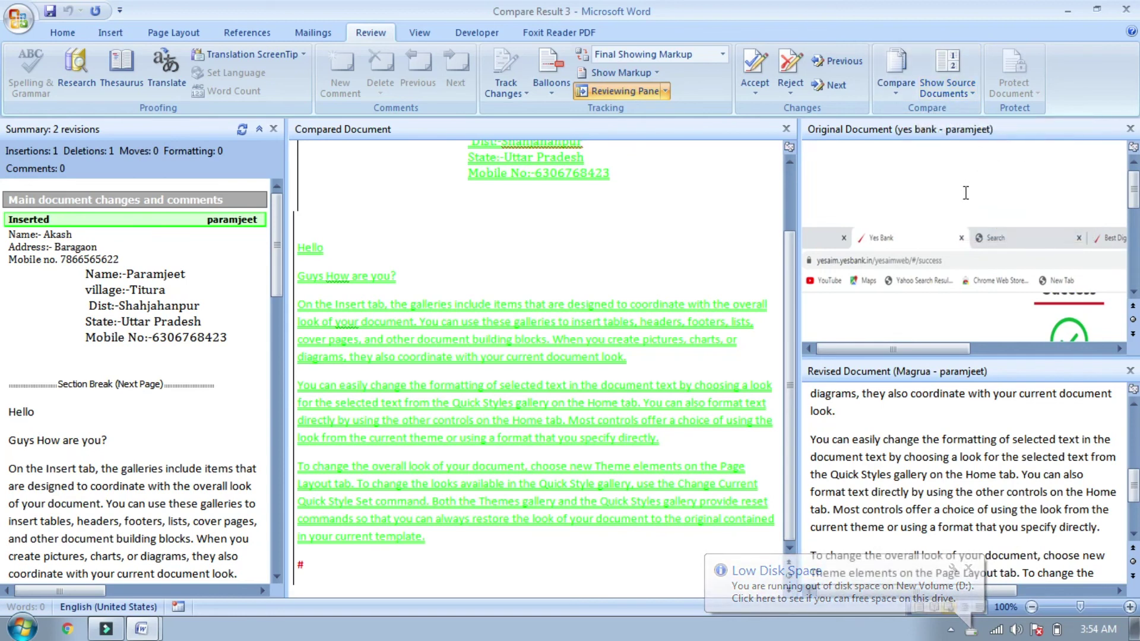
# Step: Close Compare Result 3 without saving, then open and cancel the Combine dialog
pyautogui.click(1126, 10)
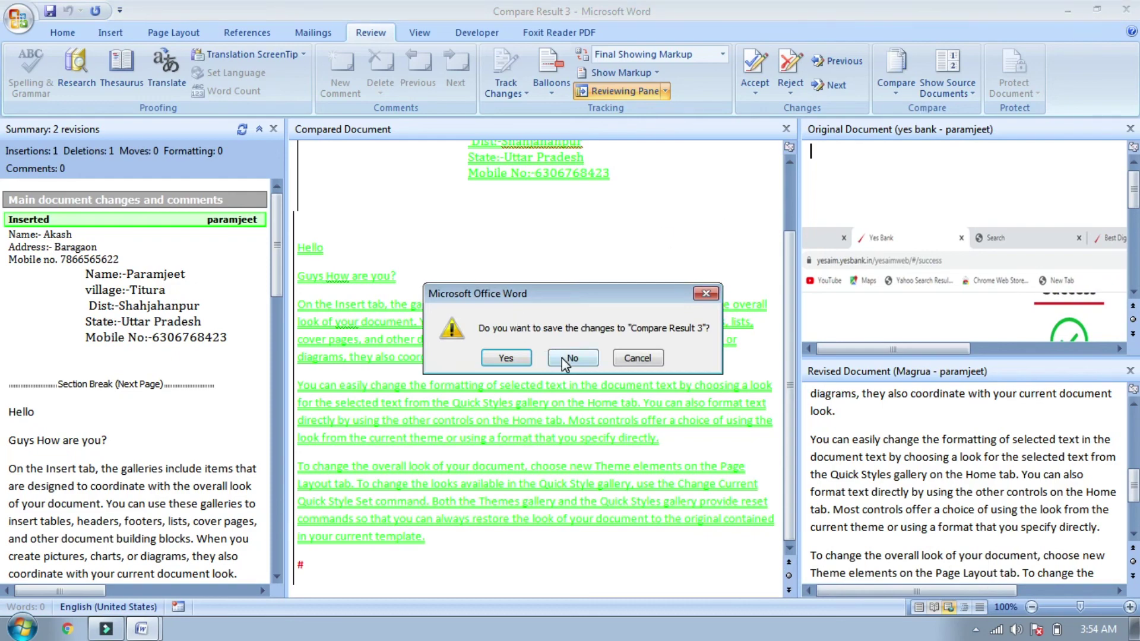
pyautogui.click(561, 357)
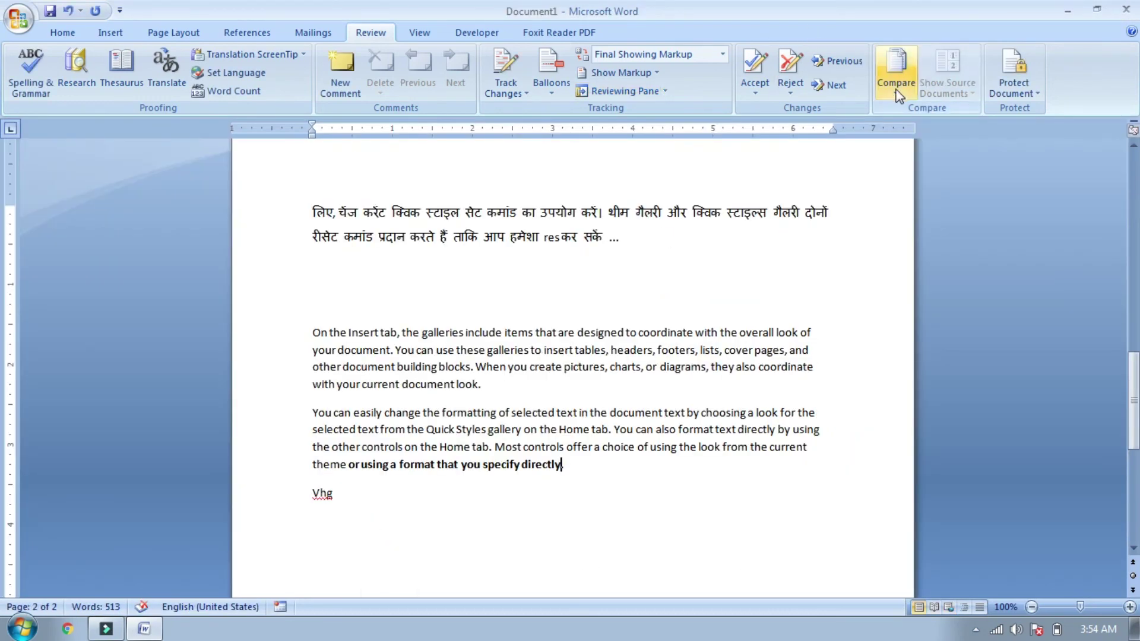
pyautogui.click(898, 89)
pyautogui.click(928, 168)
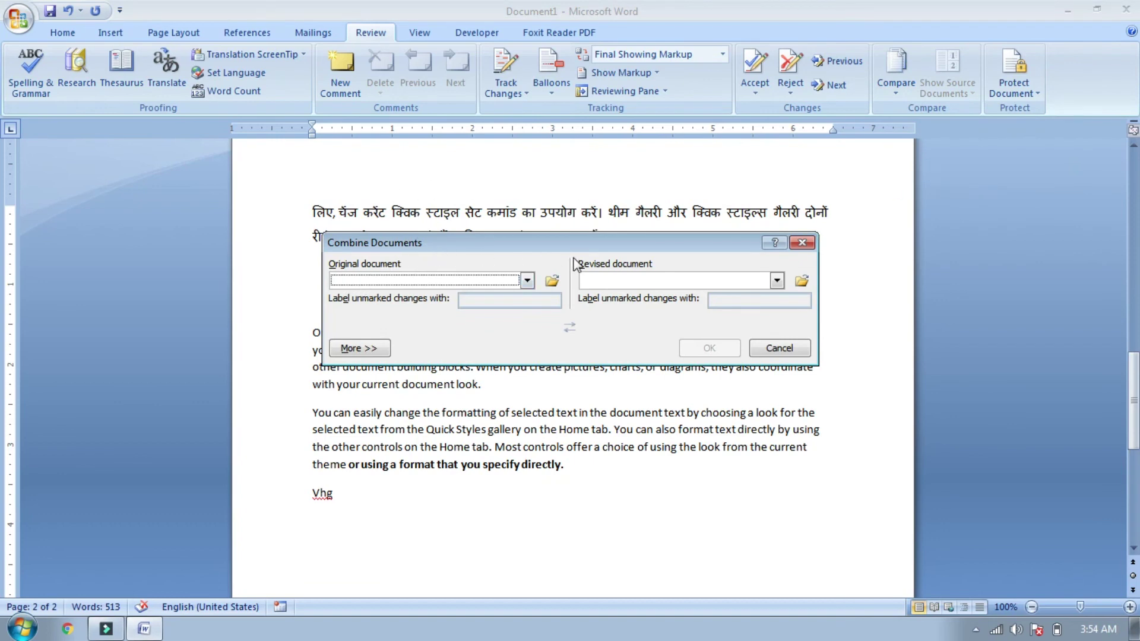
pyautogui.click(806, 243)
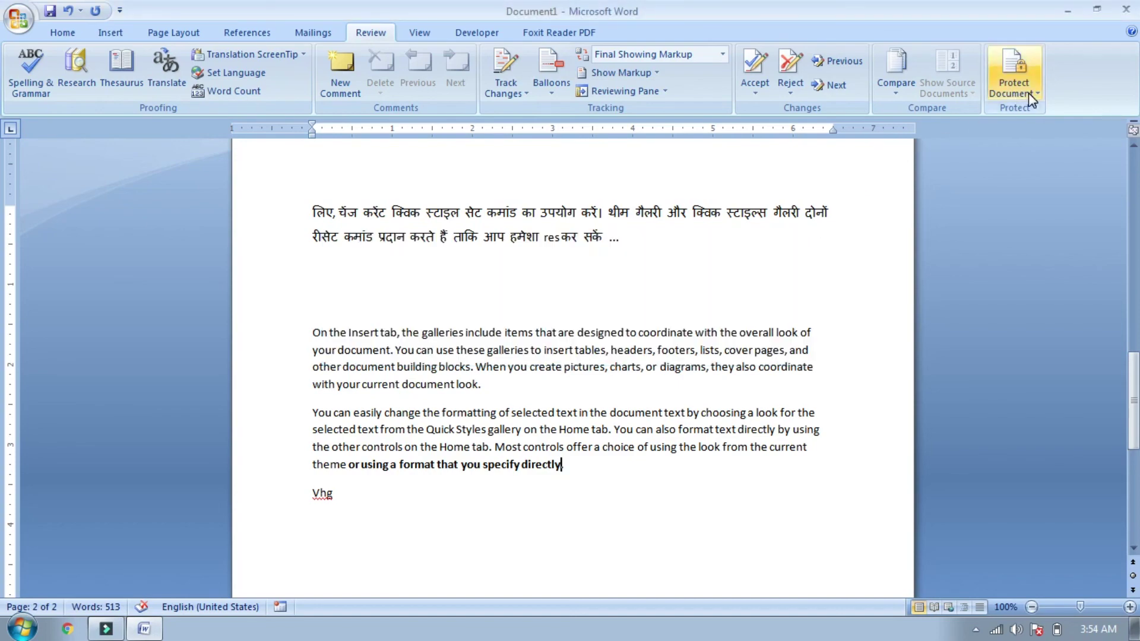
# Step: Delete the opening lines of the first Hindi paragraph in Document1
pyautogui.moveTo(1134, 442); pyautogui.dragTo(1134, 266)
pyautogui.moveTo(313, 320); pyautogui.dragTo(546, 496)
pyautogui.press('Delete')
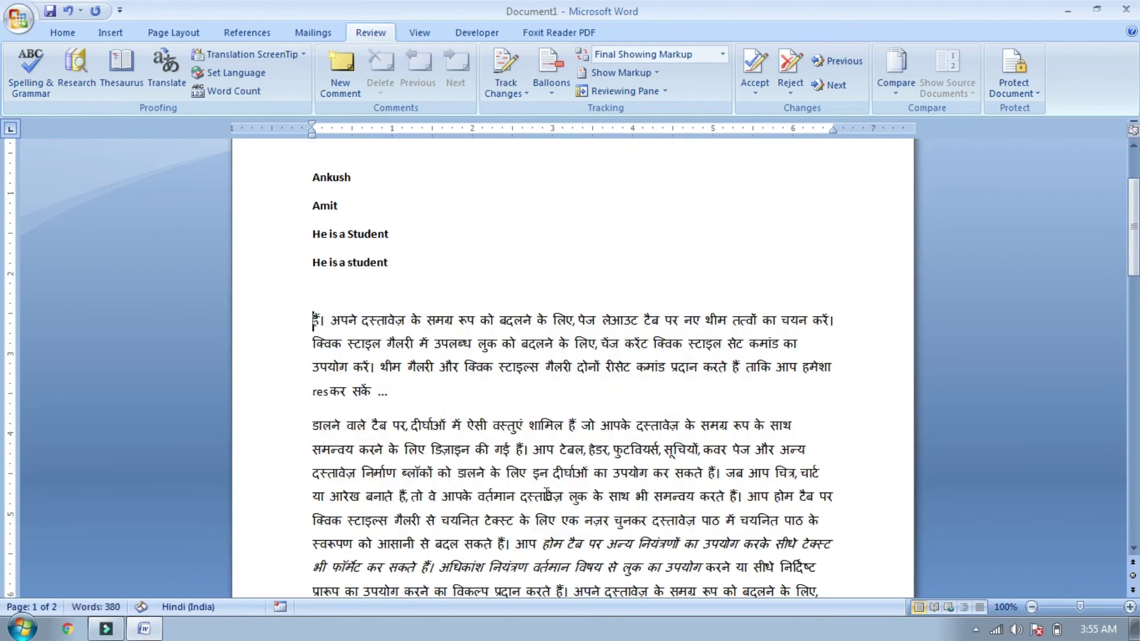
pyautogui.write('vvg')
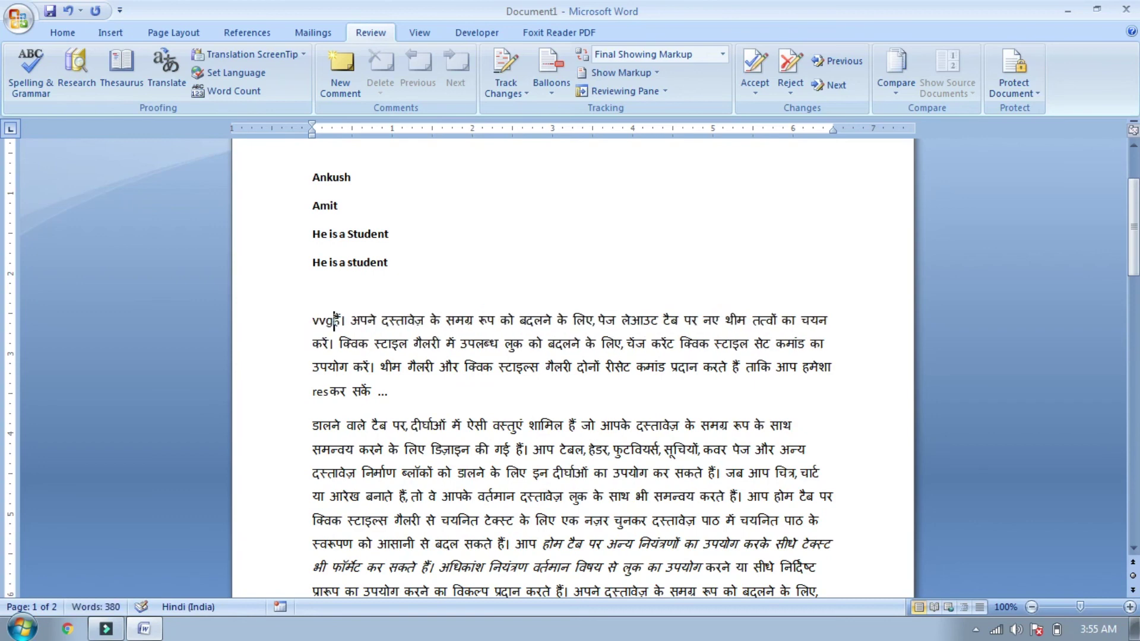
pyautogui.press('BackSpace')
pyautogui.press('BackSpace')
pyautogui.press('BackSpace')
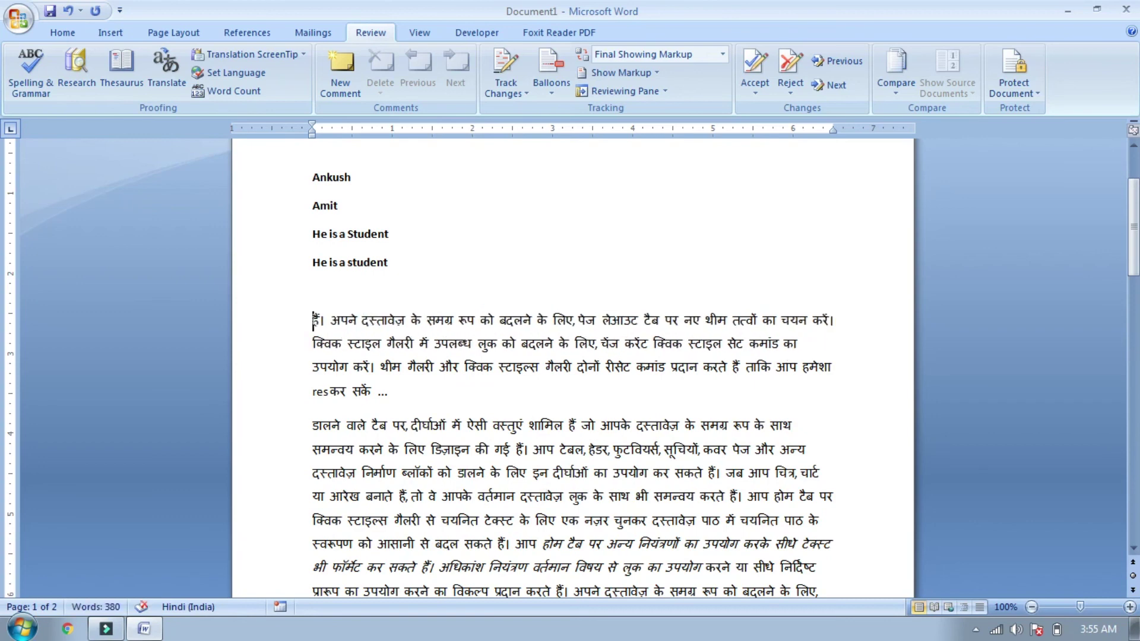
pyautogui.moveTo(1134, 261); pyautogui.dragTo(1126, 372)
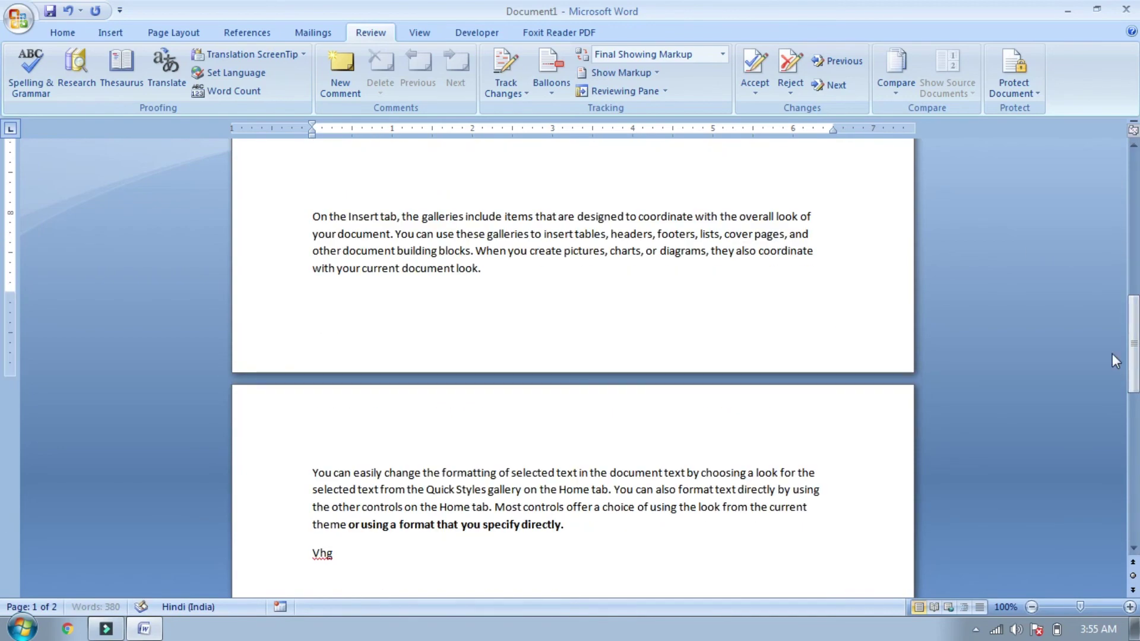
# Step: Restrict Document1 to read-only with an Everyone exception and enforce it with a password
pyautogui.click(1034, 92)
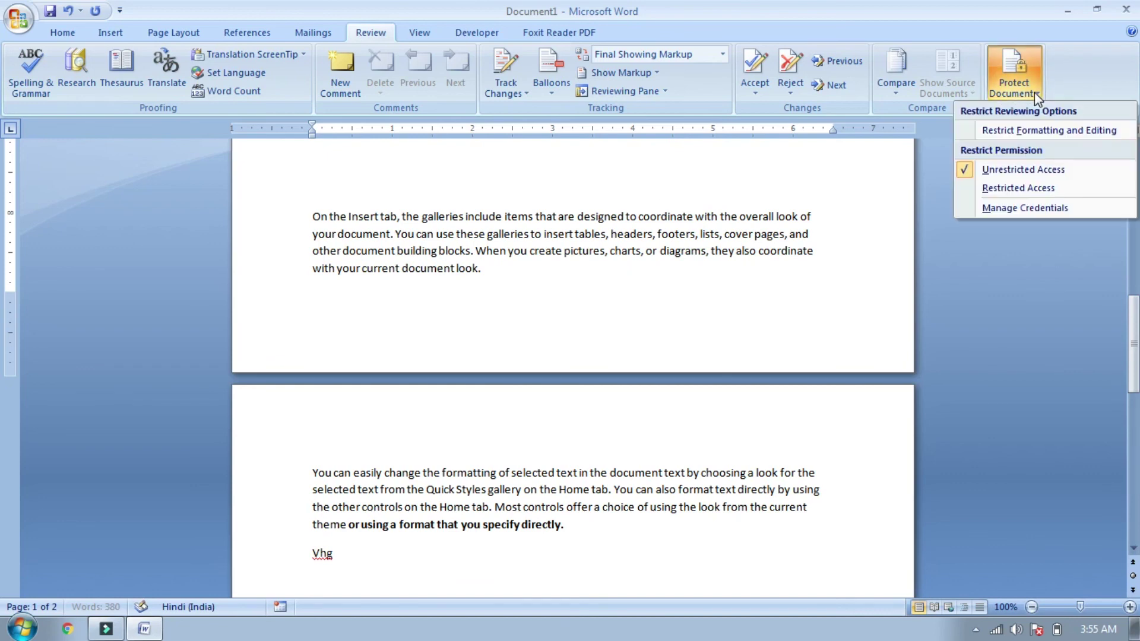
pyautogui.click(1029, 132)
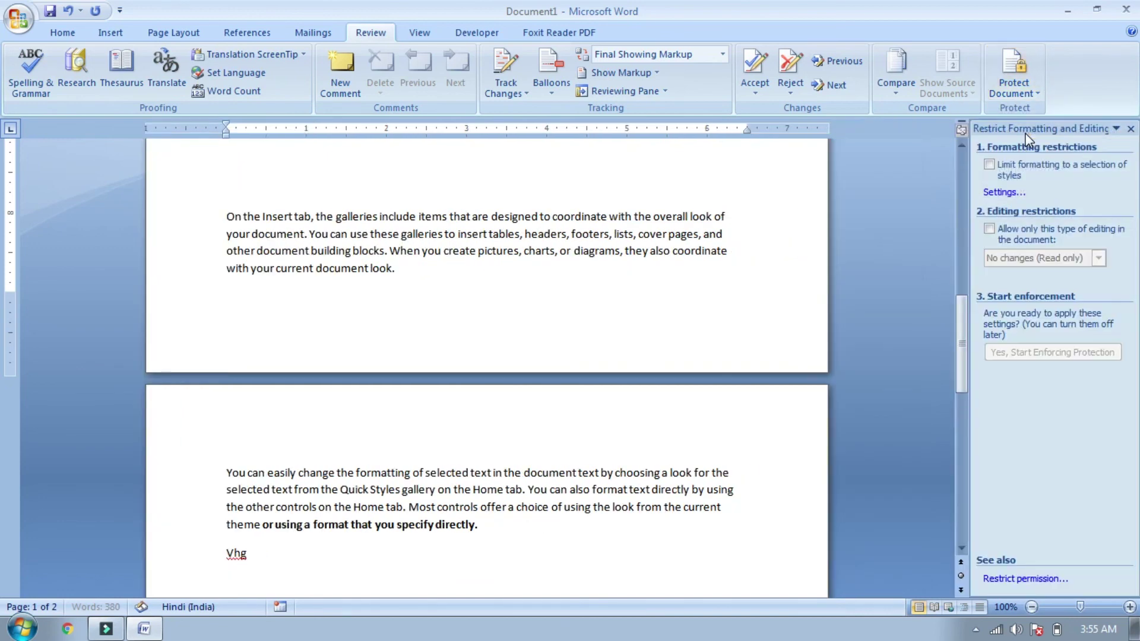
pyautogui.click(990, 229)
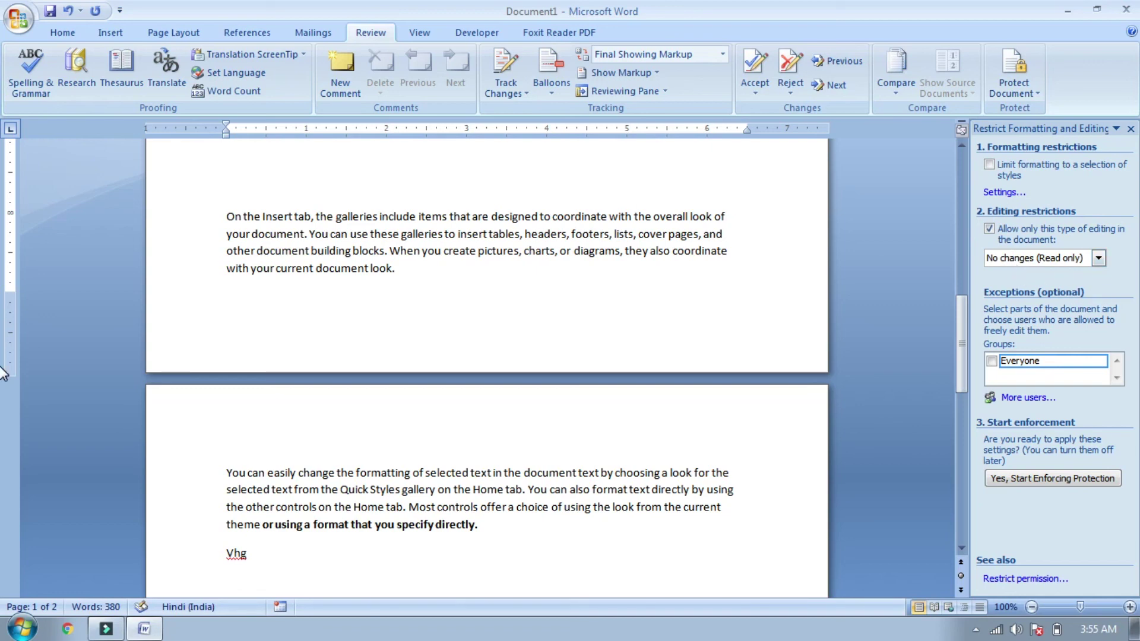
pyautogui.click(992, 365)
pyautogui.click(1039, 483)
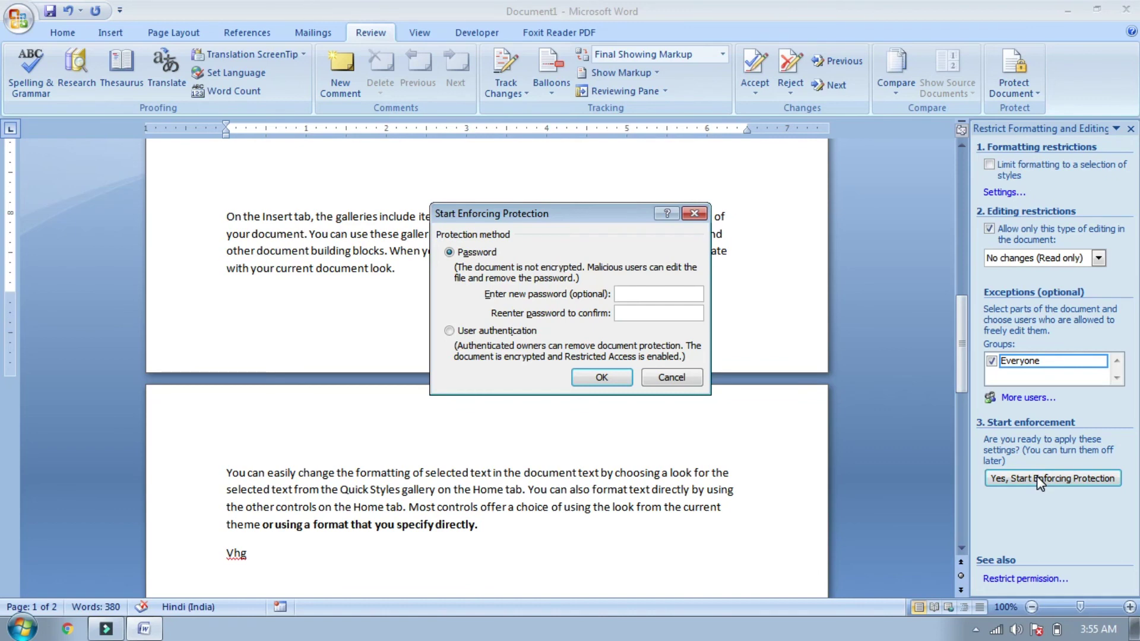
pyautogui.click(642, 295)
pyautogui.write('12')
pyautogui.click(613, 381)
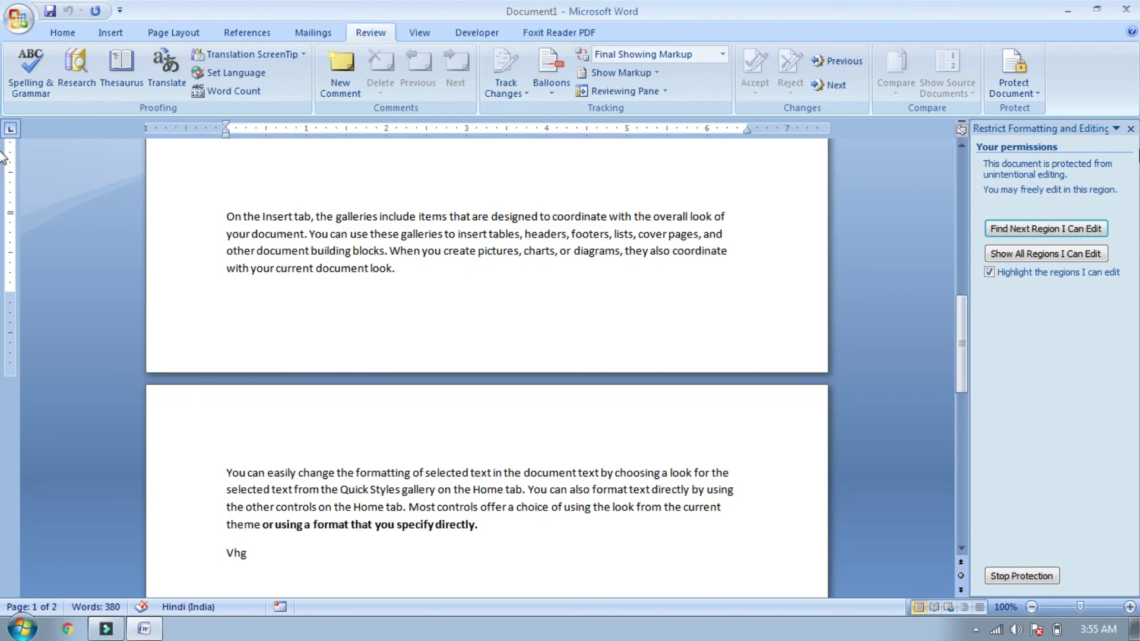
pyautogui.click(1131, 128)
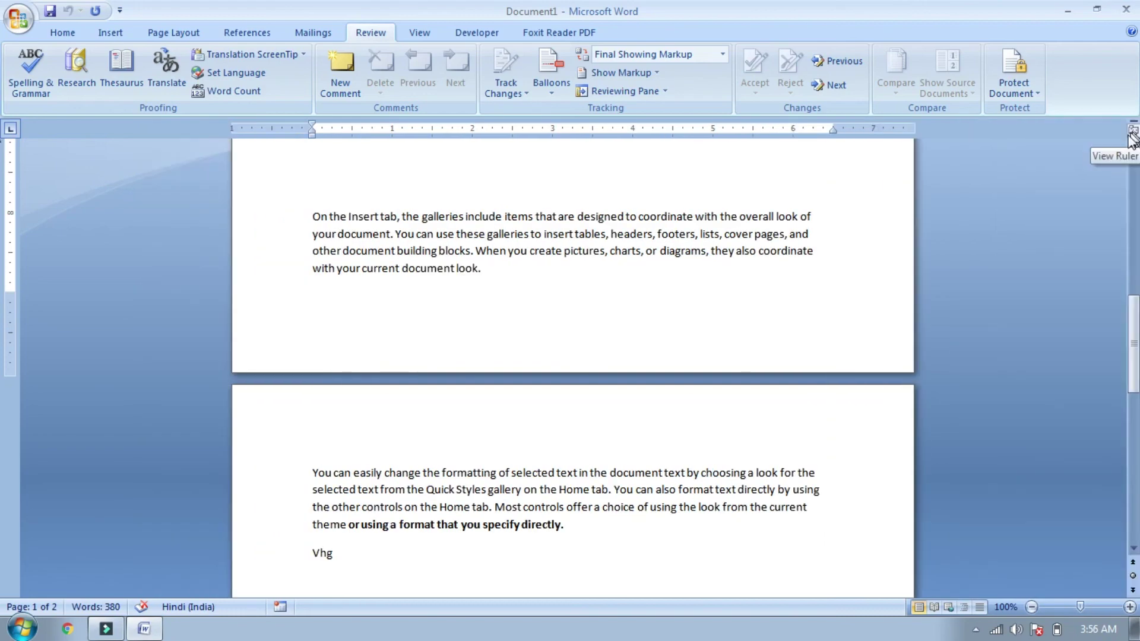
pyautogui.moveTo(1133, 343); pyautogui.dragTo(3, 355)
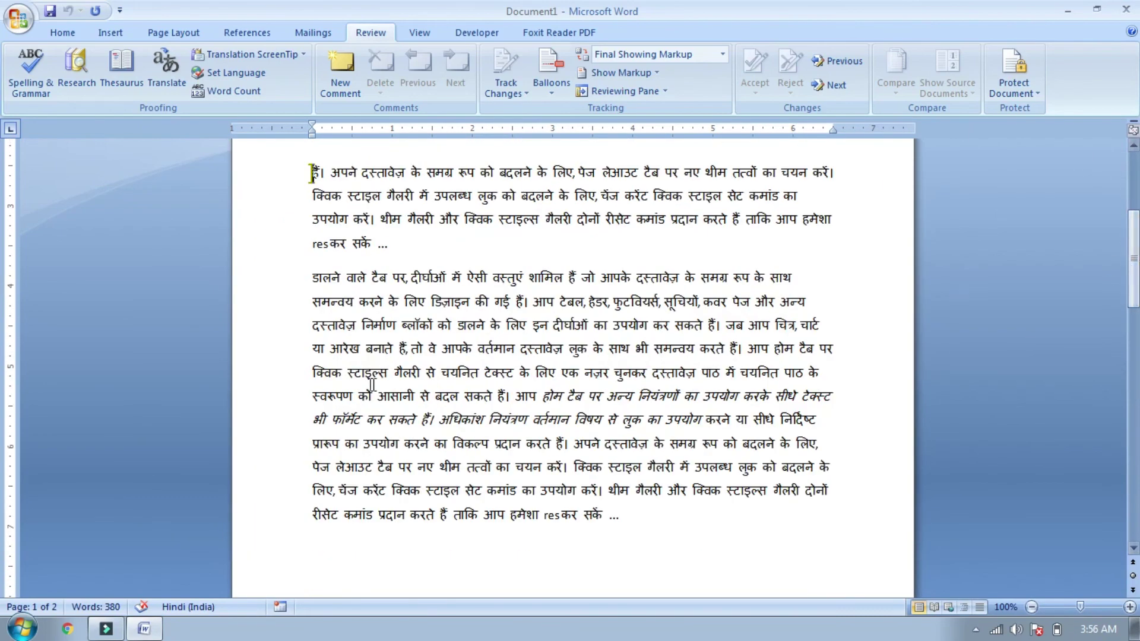
pyautogui.moveTo(313, 277); pyautogui.dragTo(677, 535)
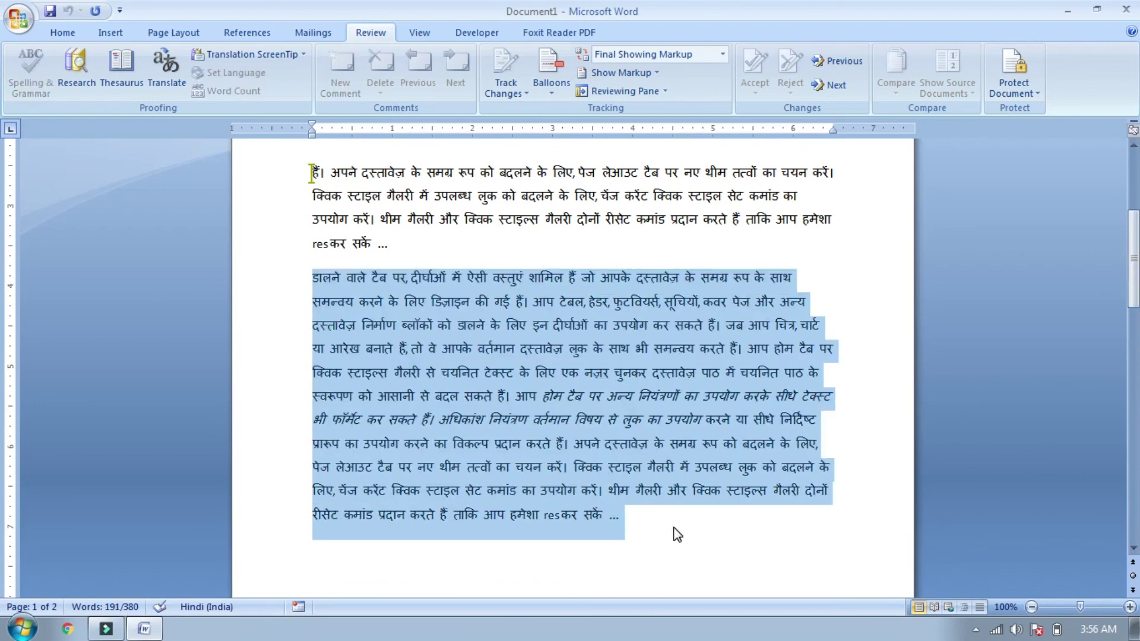
pyautogui.press('Delete')
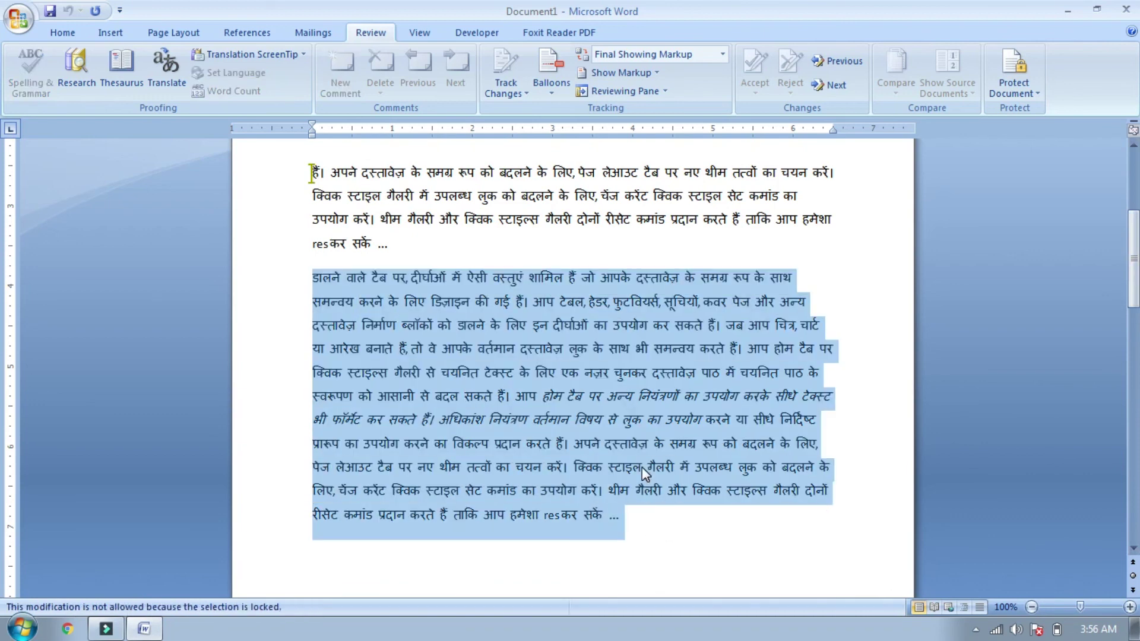
pyautogui.rightClick(642, 467)
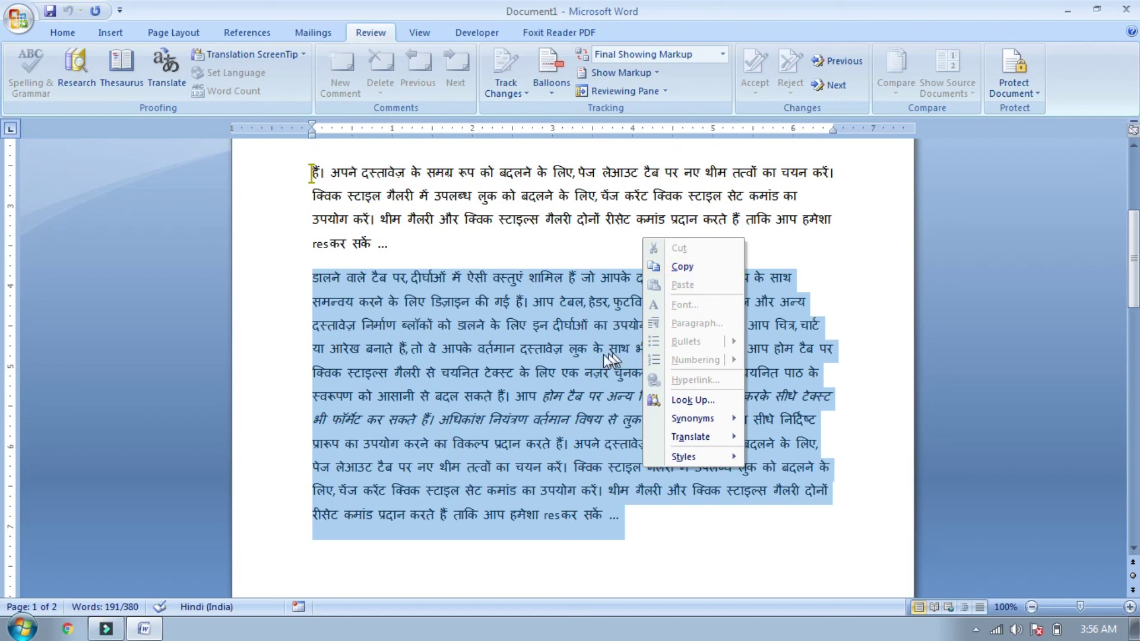
pyautogui.click(580, 425)
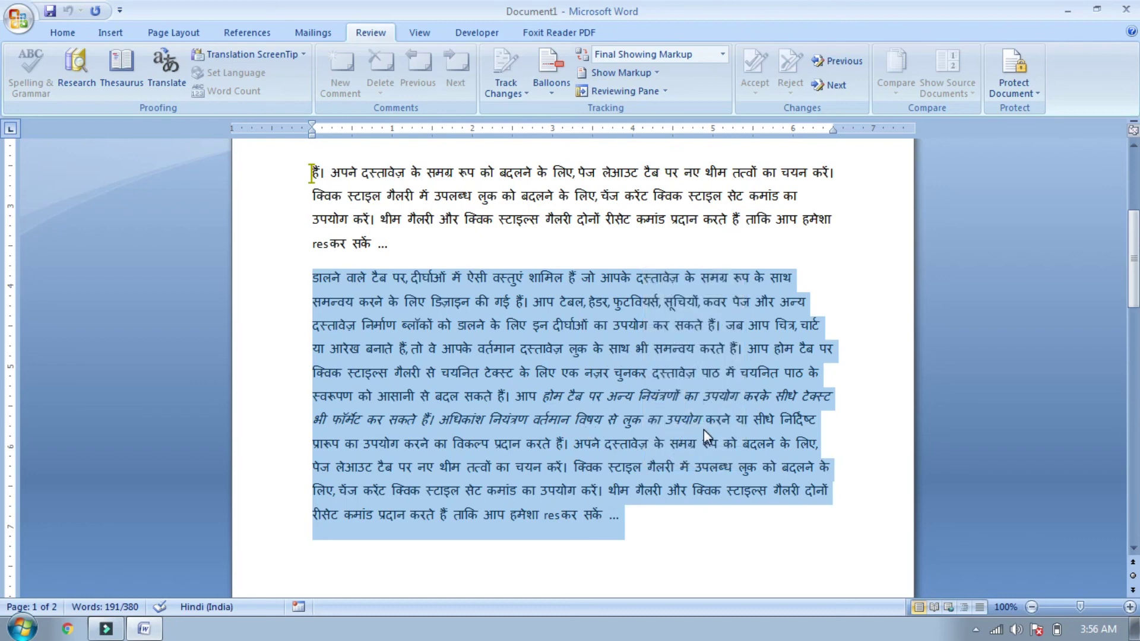
pyautogui.click(704, 429)
pyautogui.moveTo(313, 278); pyautogui.dragTo(648, 445)
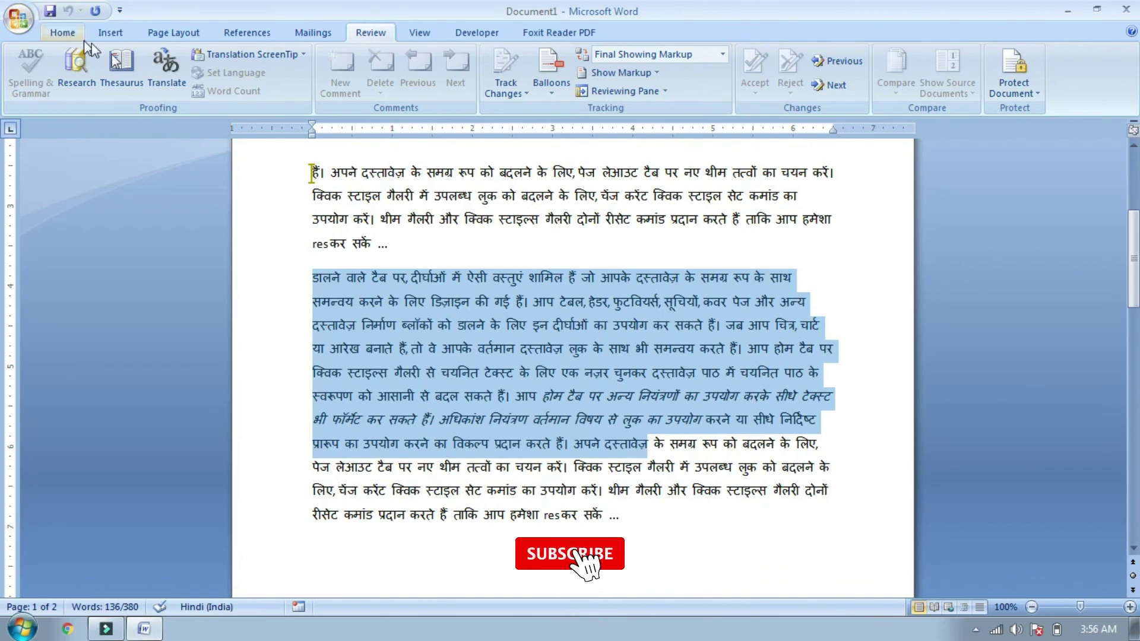
pyautogui.click(57, 35)
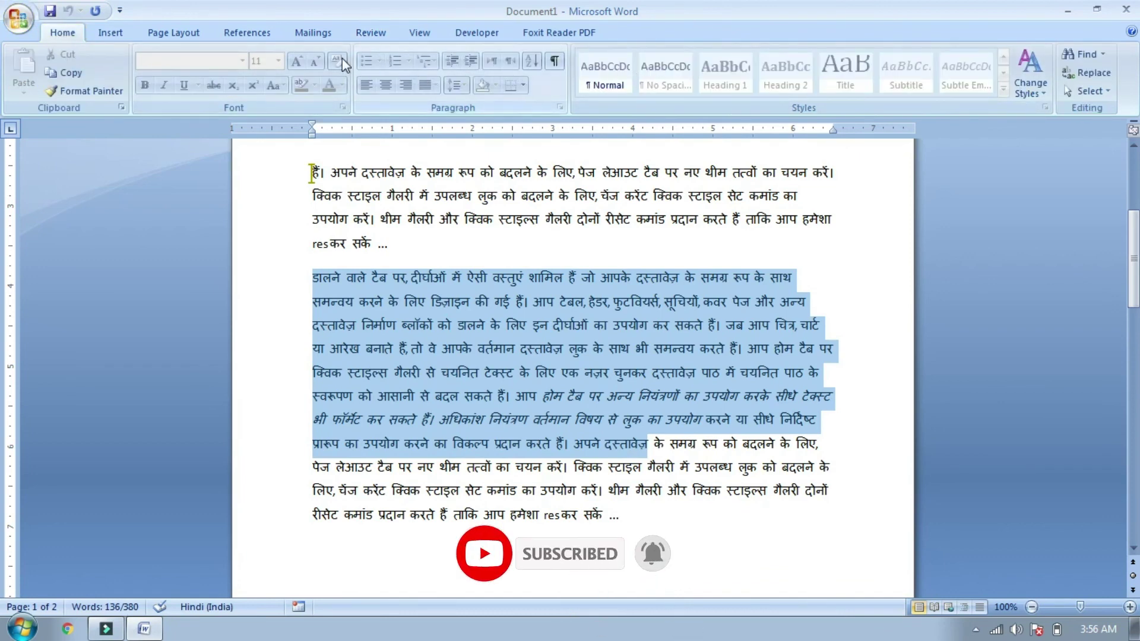
pyautogui.click(491, 252)
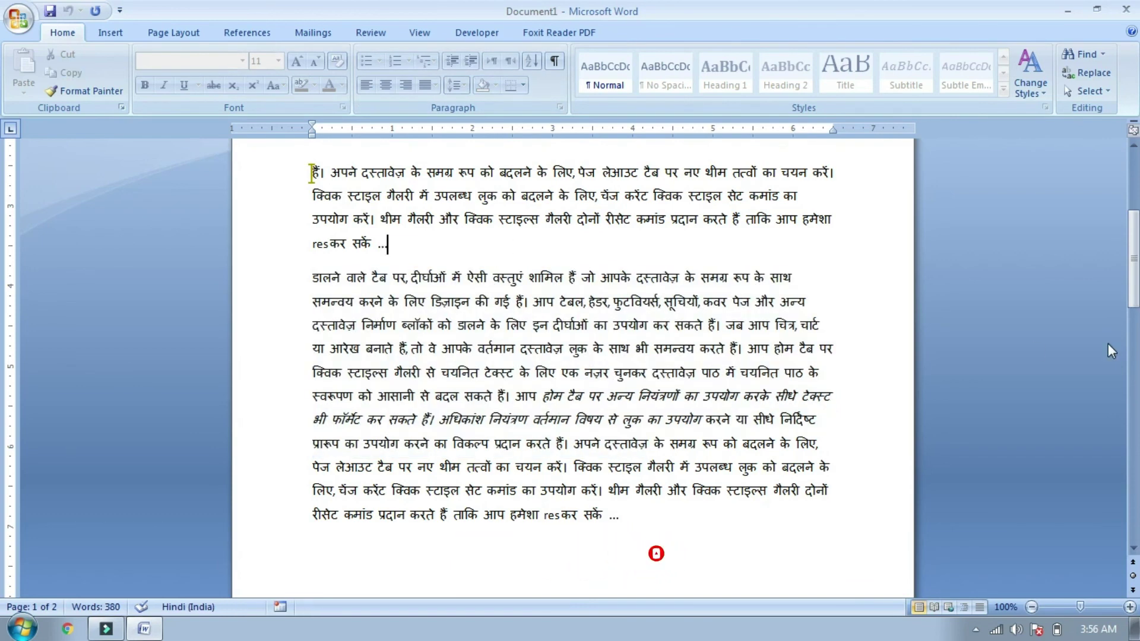
pyautogui.moveTo(1129, 285); pyautogui.dragTo(1134, 196)
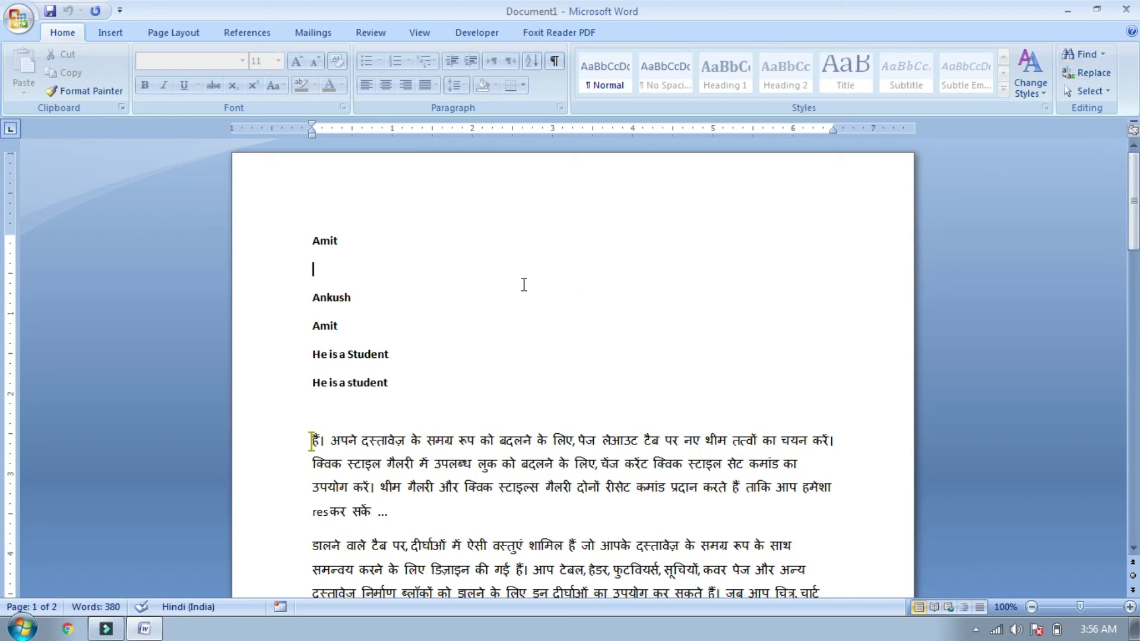
pyautogui.press('a')
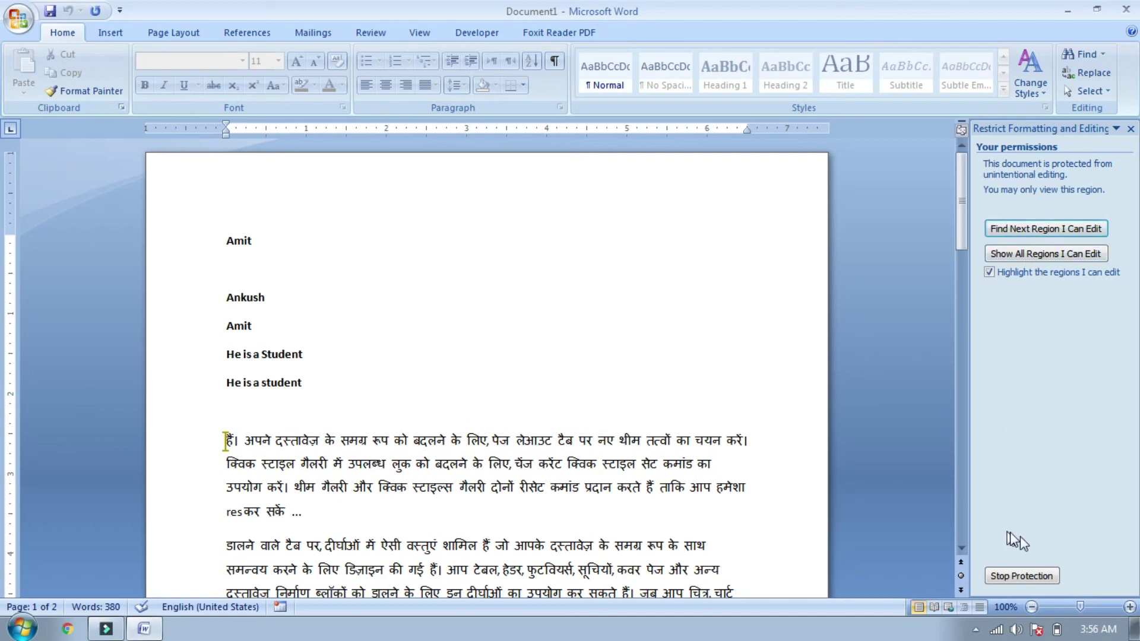
# Step: Stop the document protection with its password and confirm the text is editable
pyautogui.click(1037, 576)
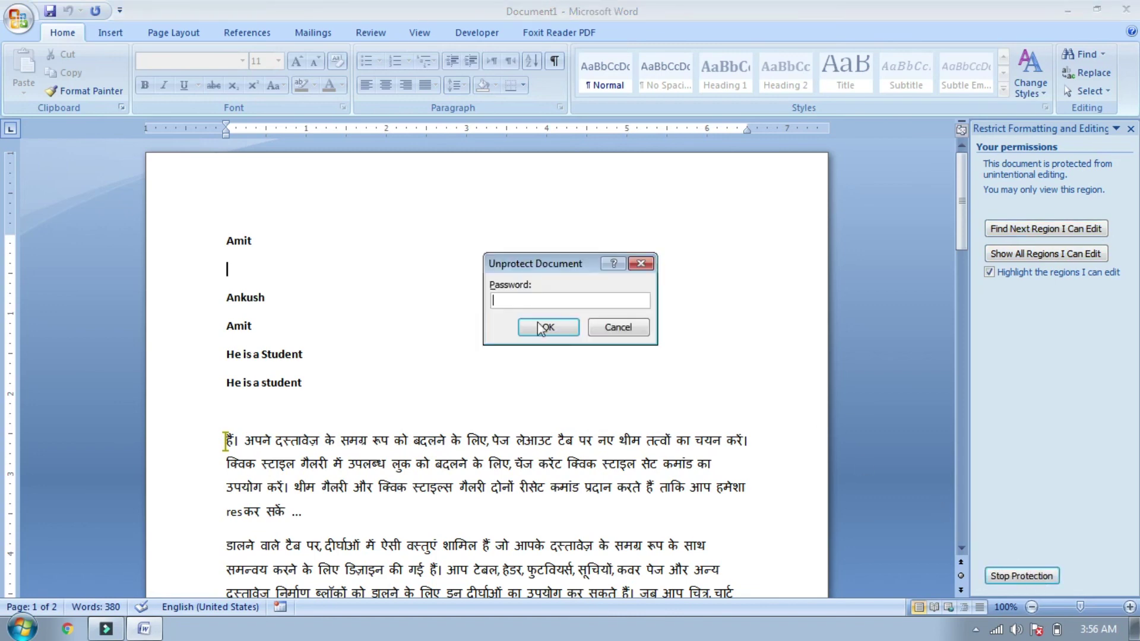
pyautogui.write('12')
pyautogui.press('Return')
pyautogui.write('hg')
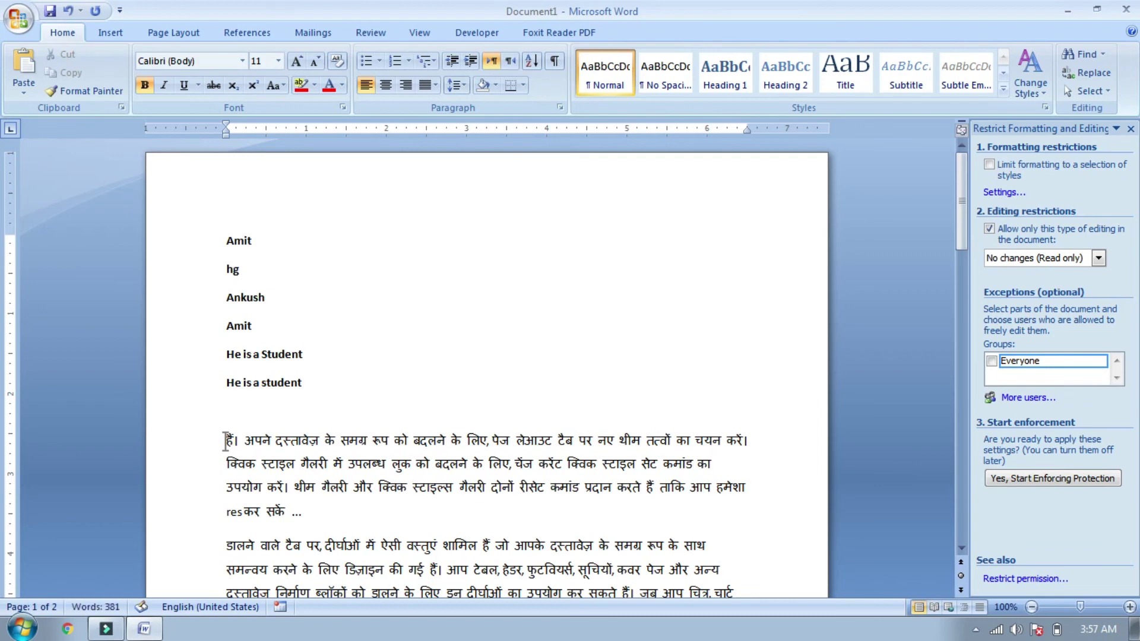
pyautogui.press('BackSpace')
pyautogui.press('BackSpace')
# Step: Delete the first Hindi paragraph and close the Restrict Formatting and Editing pane
pyautogui.moveTo(225, 439); pyautogui.dragTo(302, 513)
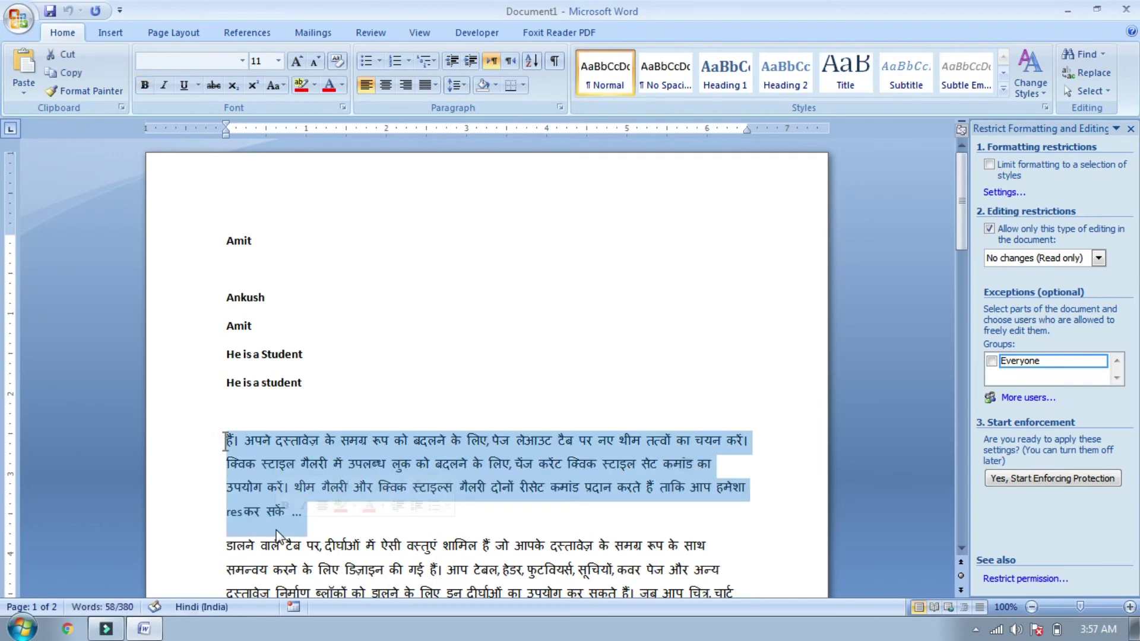
pyautogui.press('BackSpace')
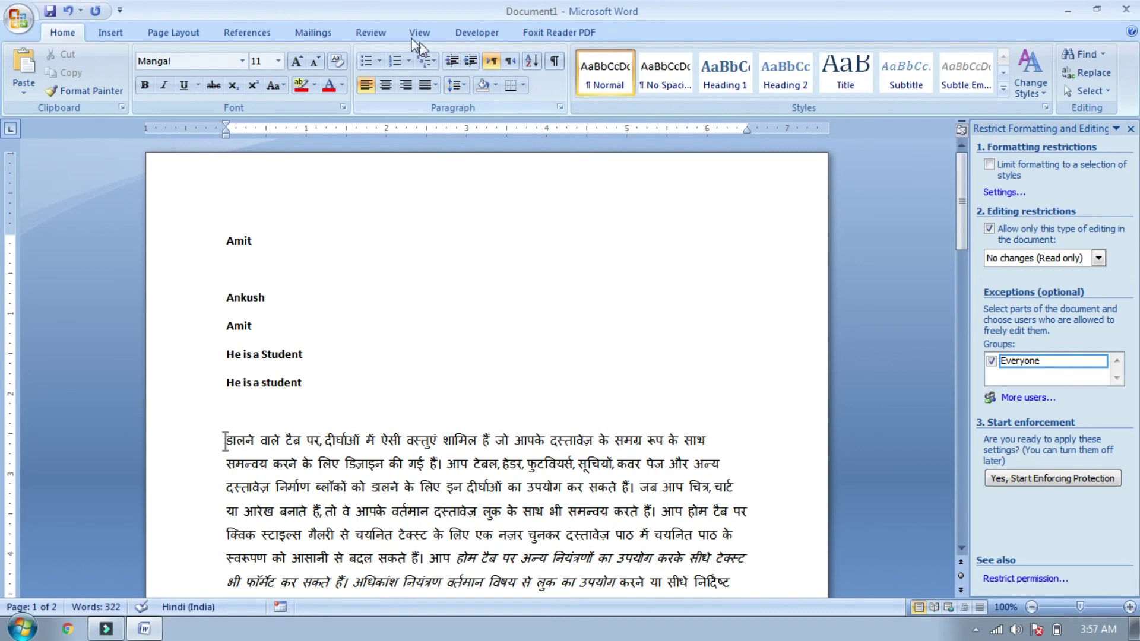
pyautogui.click(391, 34)
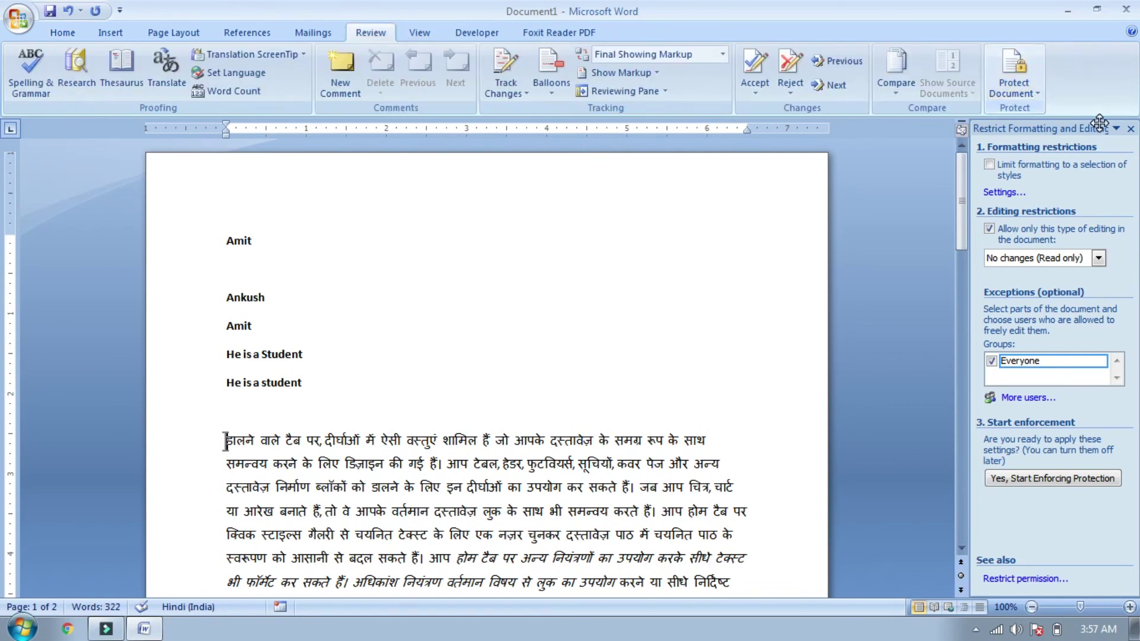
pyautogui.click(1131, 129)
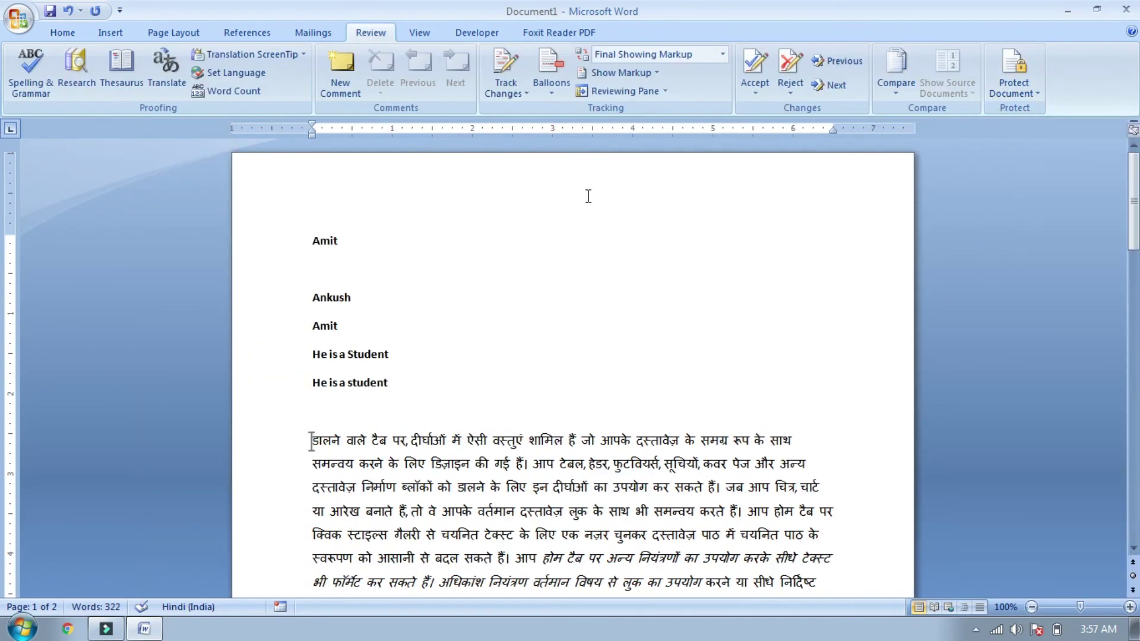